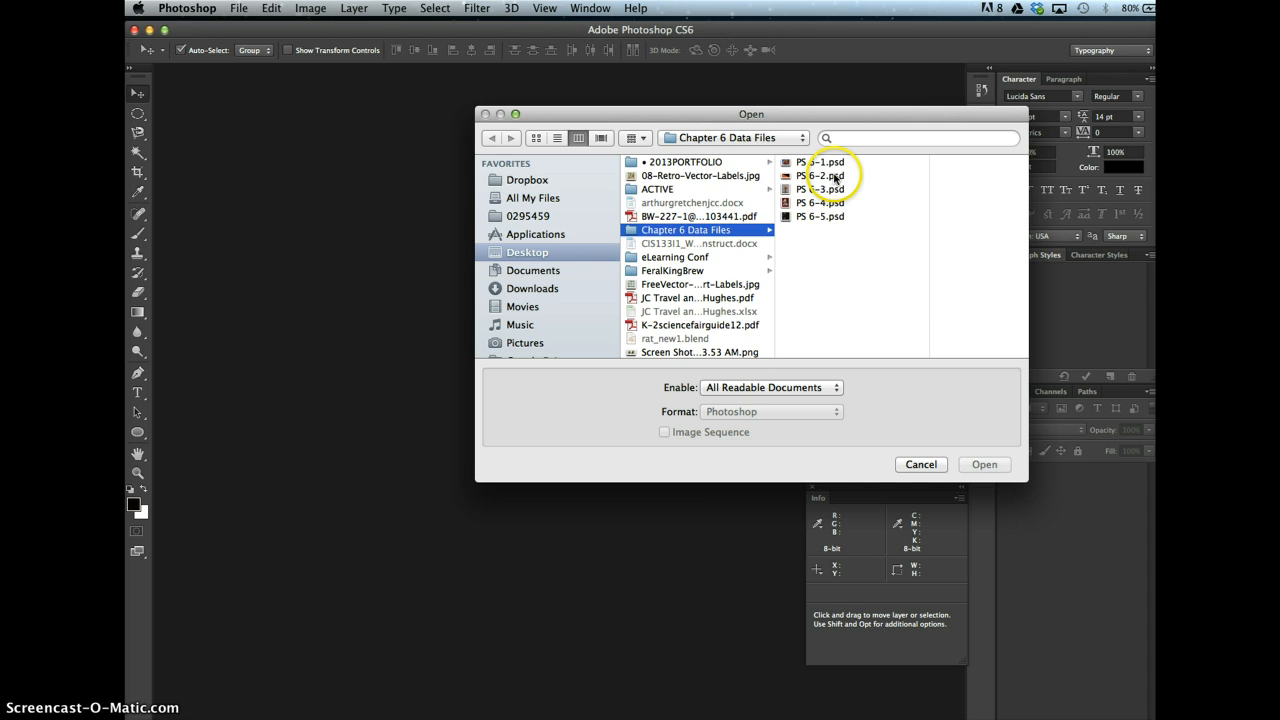
- Open PS 6-2.psd from the Chapter 6 Data Files folder and enlarge its view to 200%
{"action": "left_click", "coordinate": [820, 176]}
{"action": "left_click", "coordinate": [982, 464]}
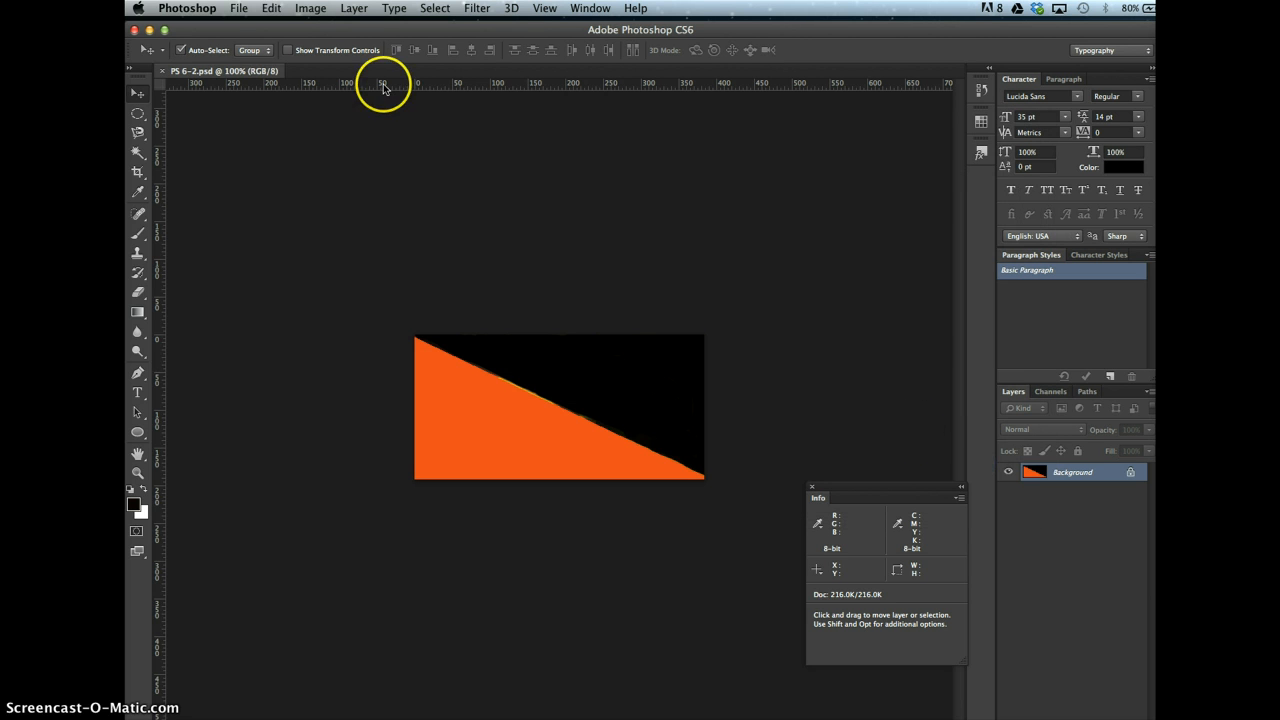
{"action": "key", "text": "super+equal"}
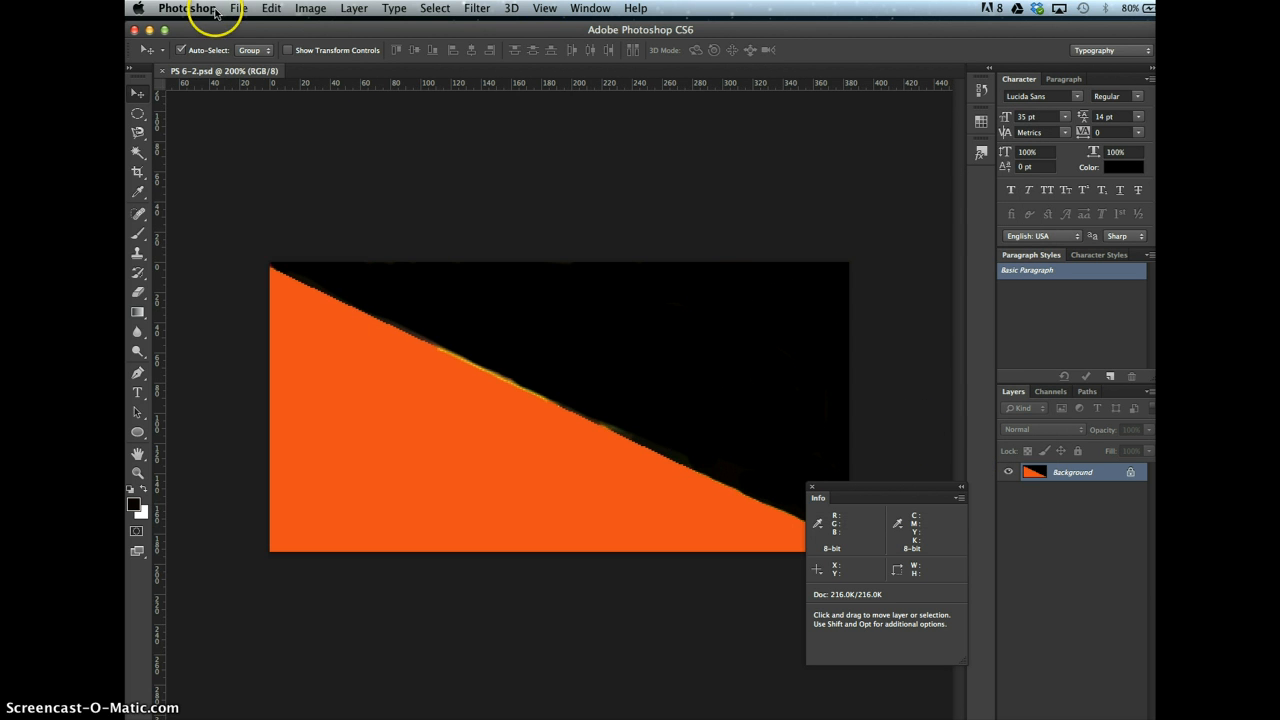
- Save the document to the Desktop as a Photoshop file named ZD-Logo.psd
{"action": "left_click", "coordinate": [239, 8]}
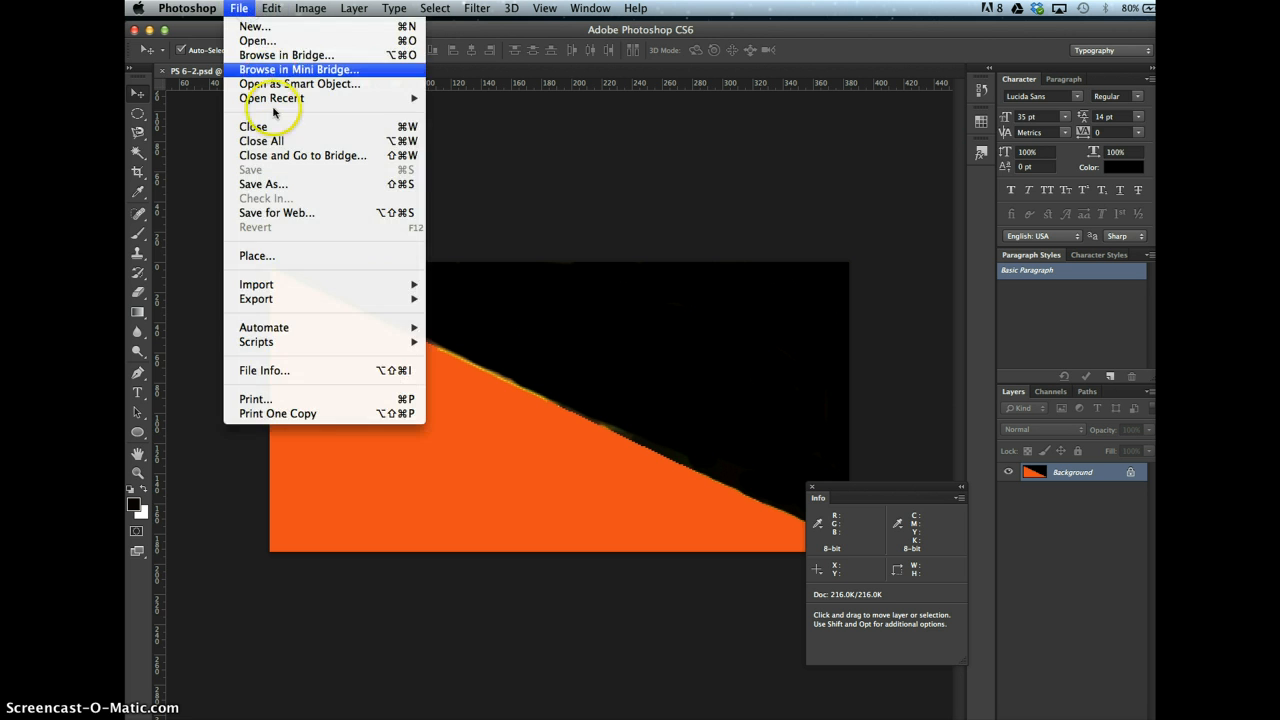
{"action": "left_click", "coordinate": [268, 184]}
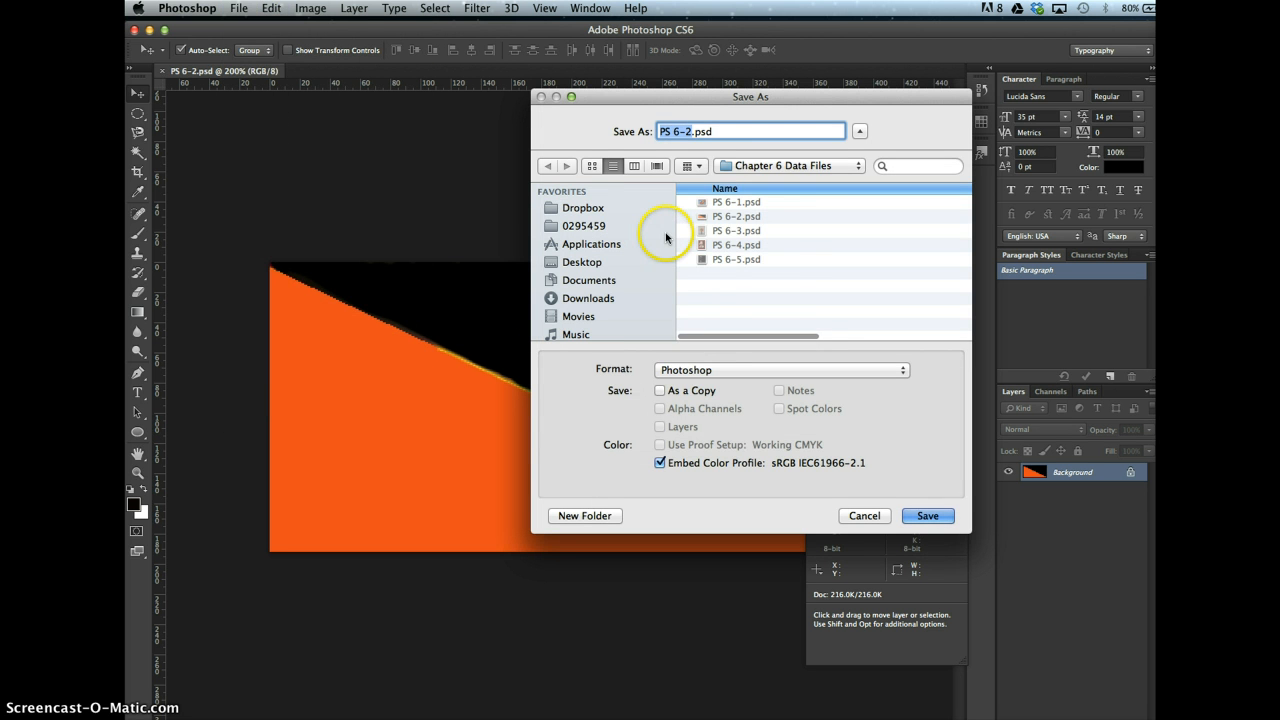
{"action": "type", "text": "Z"}
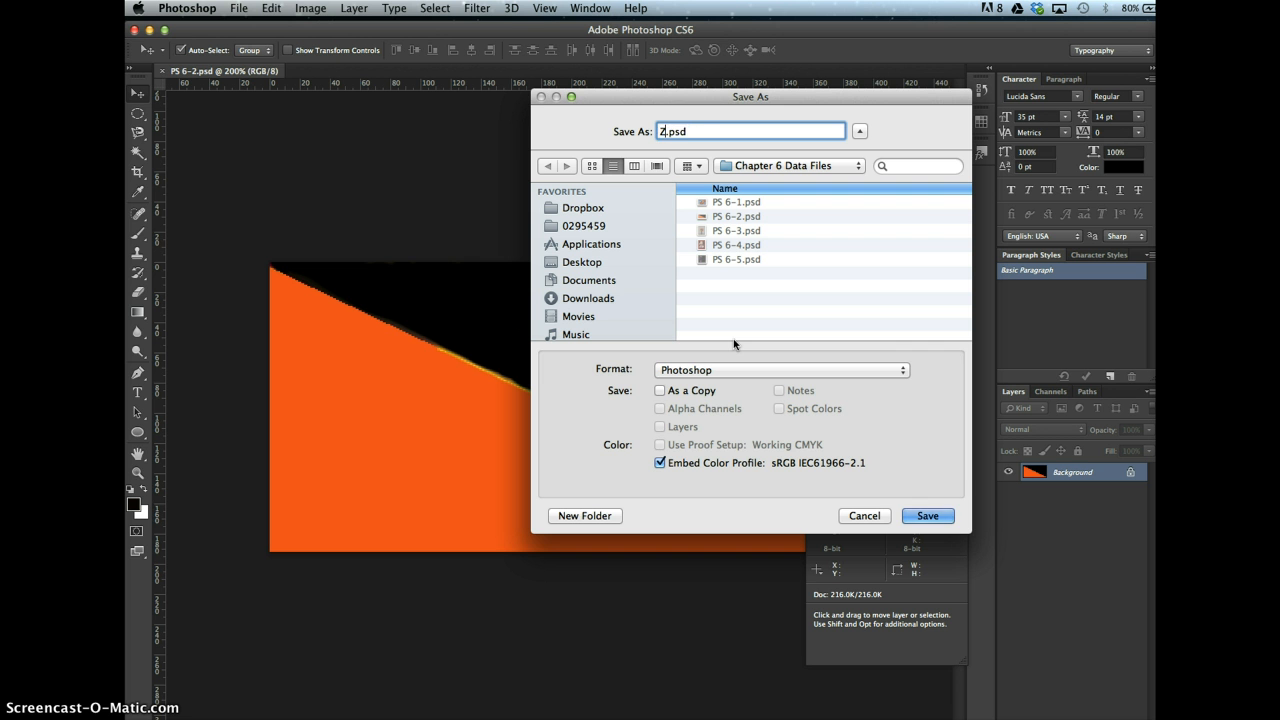
{"action": "type", "text": "D-Logo"}
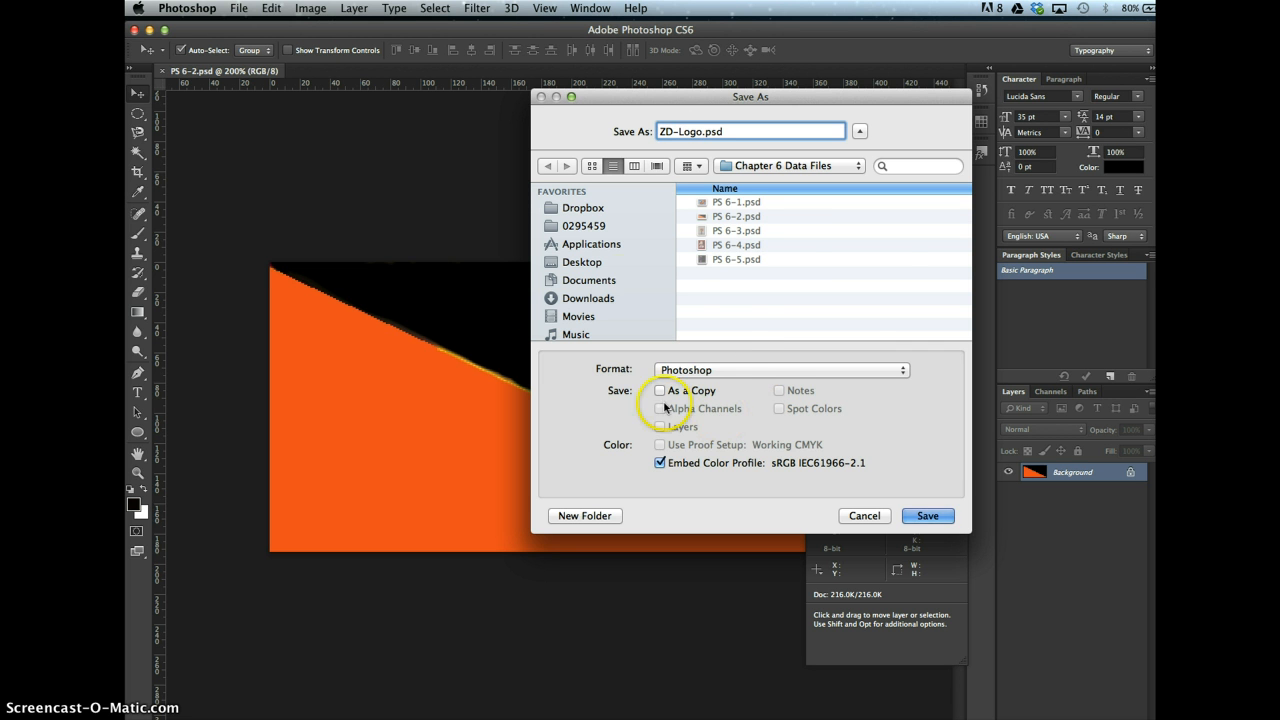
{"action": "left_click", "coordinate": [584, 262]}
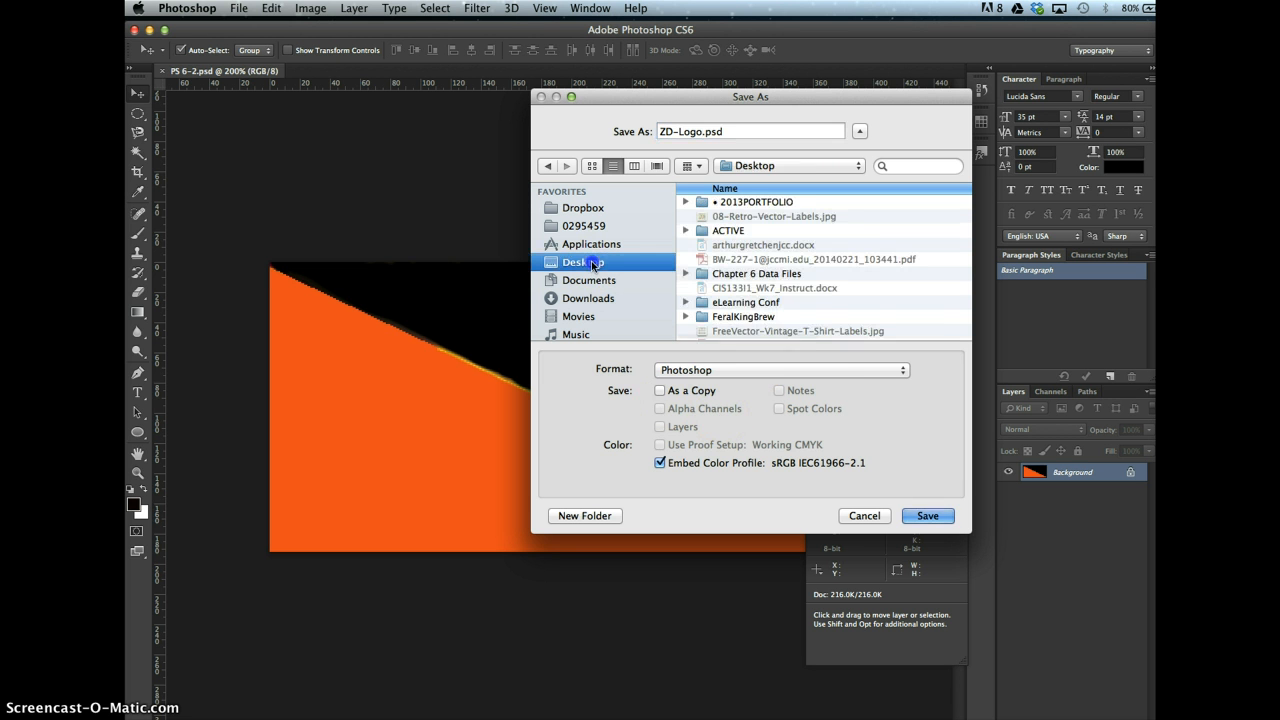
{"action": "left_click", "coordinate": [928, 516]}
{"action": "left_click", "coordinate": [868, 203]}
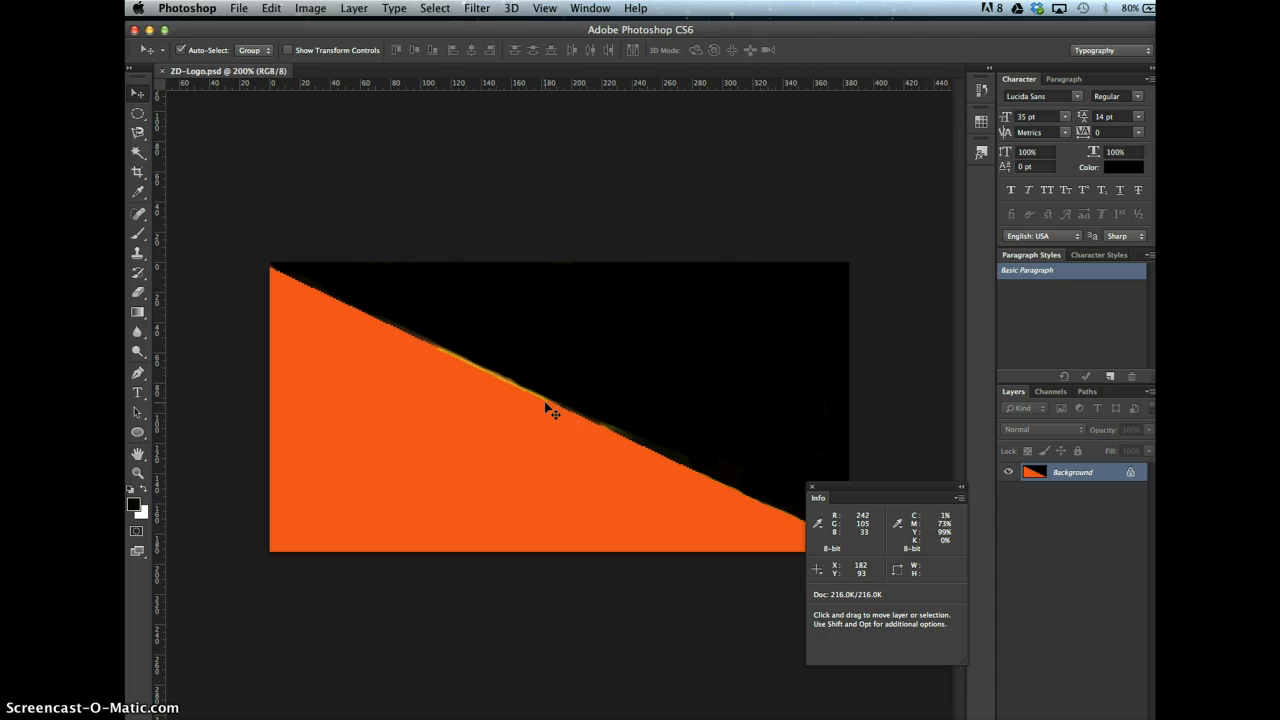
- Check whether the rulers are shown and which measurement unit they use
{"action": "left_click", "coordinate": [545, 8]}
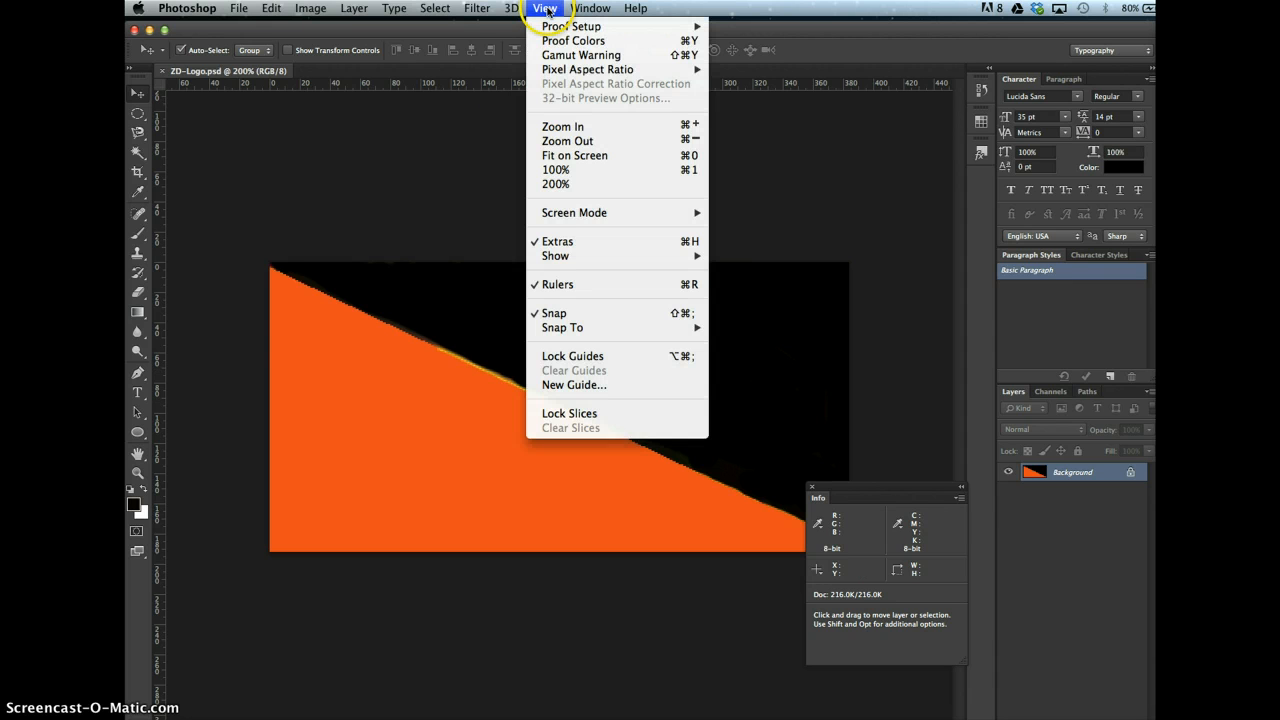
{"action": "left_click", "coordinate": [545, 10]}
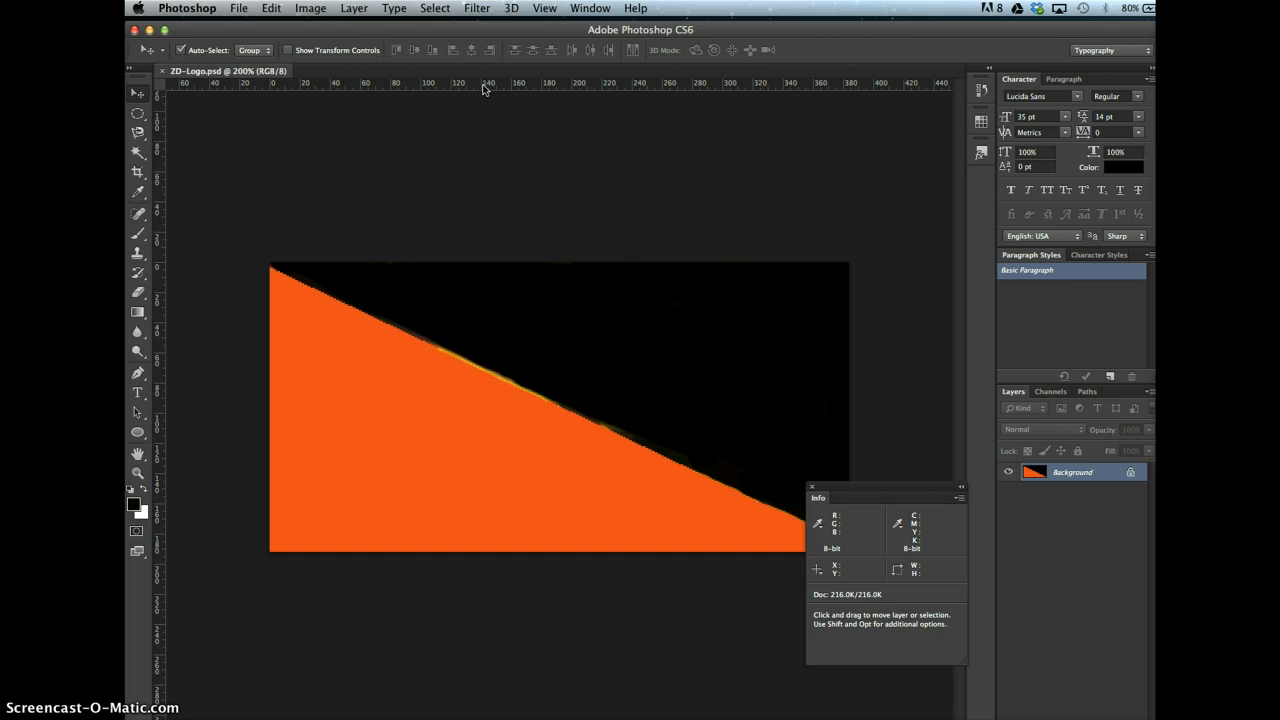
{"action": "right_click", "coordinate": [483, 89]}
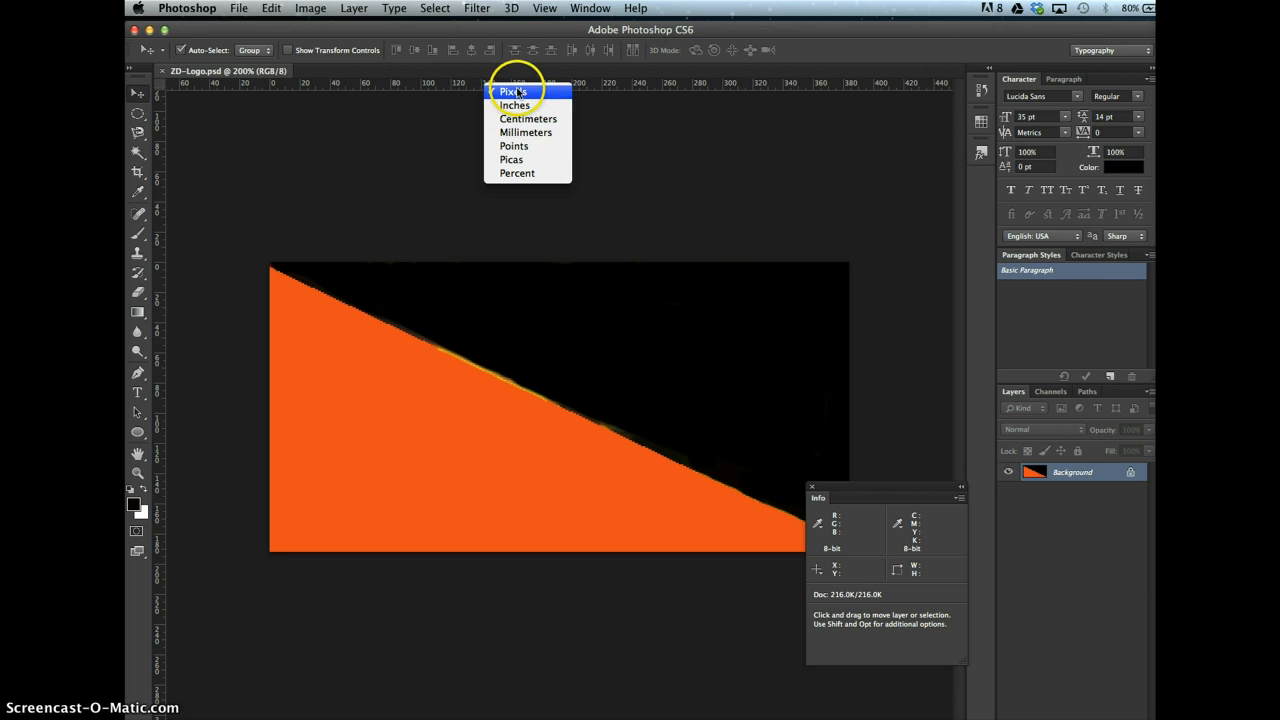
{"action": "left_click", "coordinate": [446, 117]}
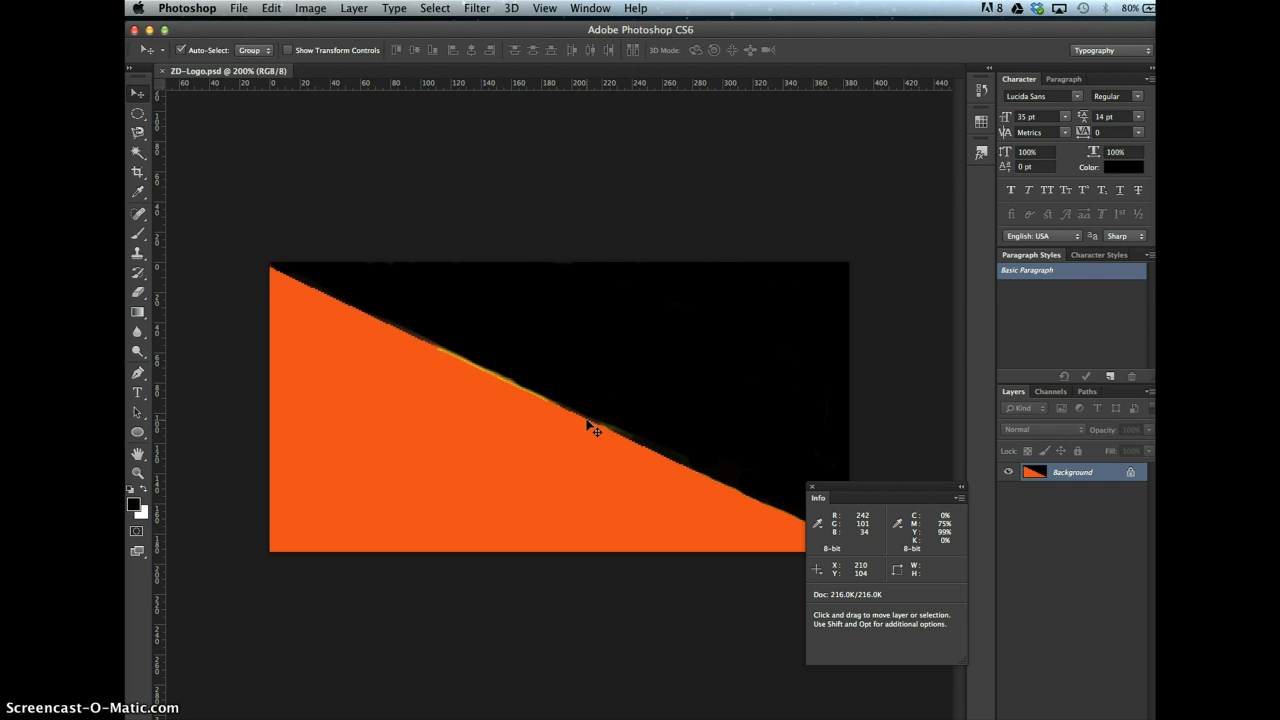
- Switch the workspace to Essentials and back to Typography
{"action": "left_click", "coordinate": [1090, 50]}
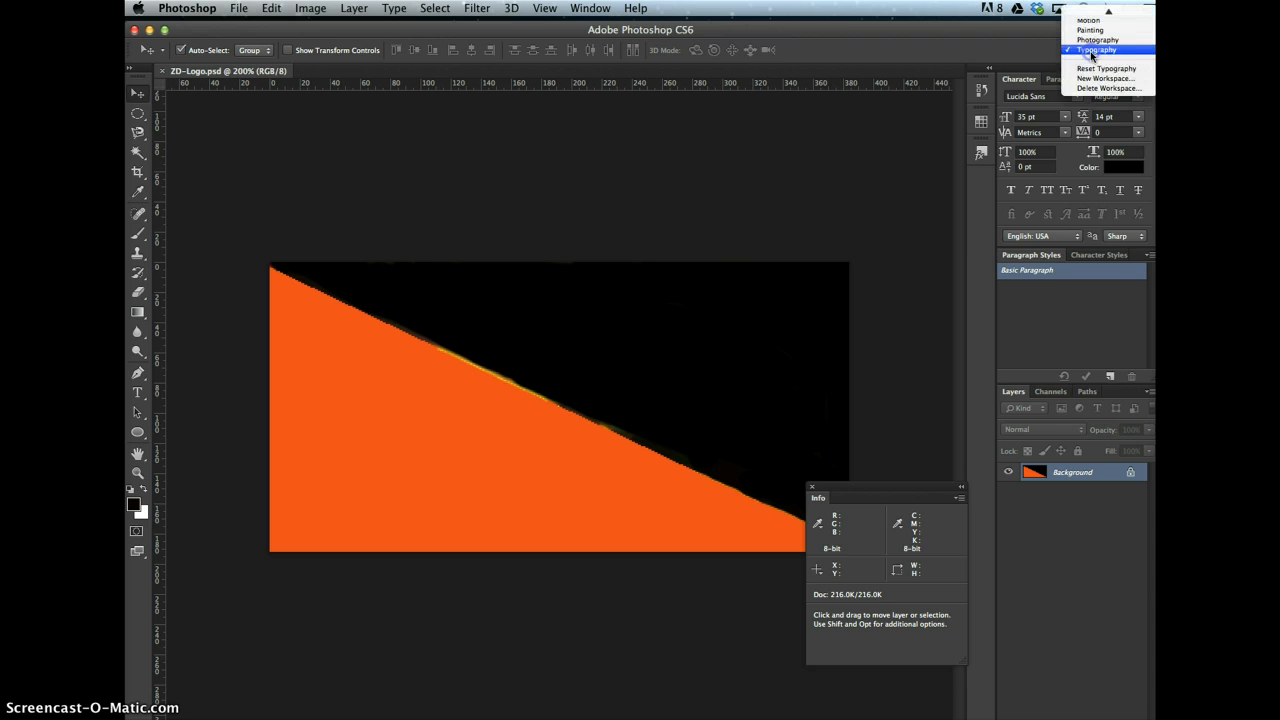
{"action": "left_click", "coordinate": [1094, 110]}
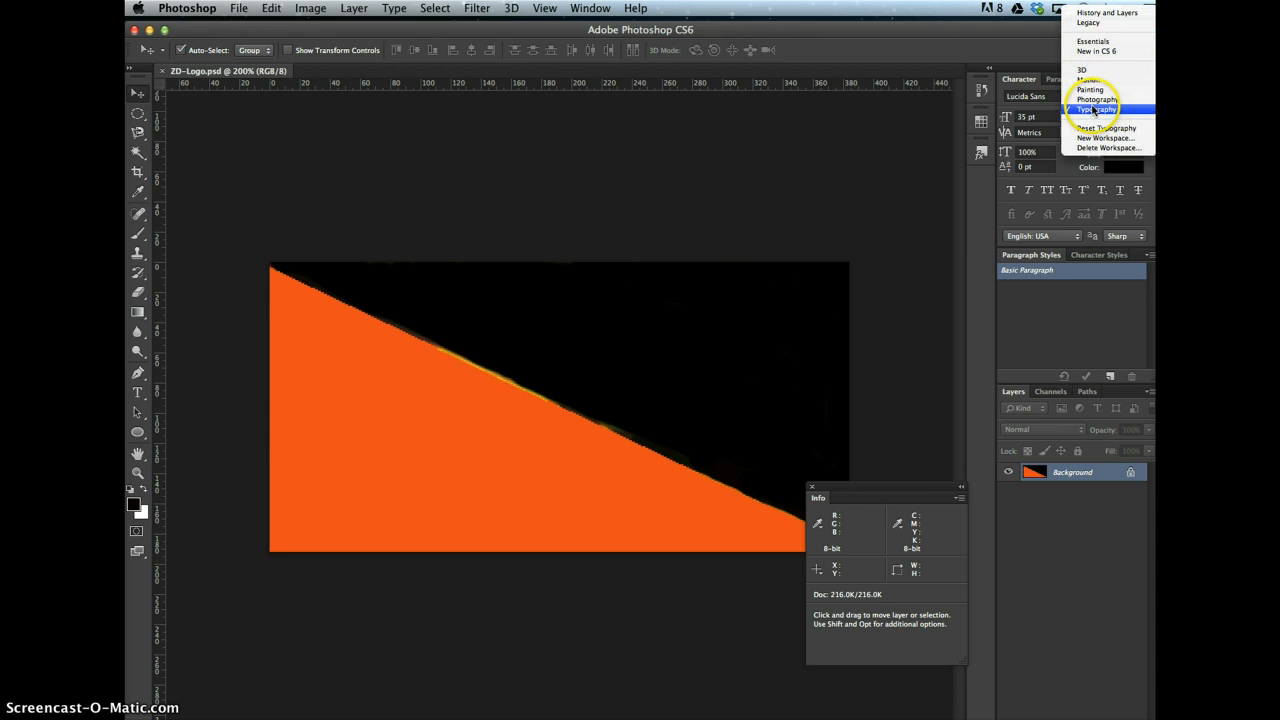
{"action": "left_click", "coordinate": [1100, 45]}
{"action": "left_click", "coordinate": [1097, 55]}
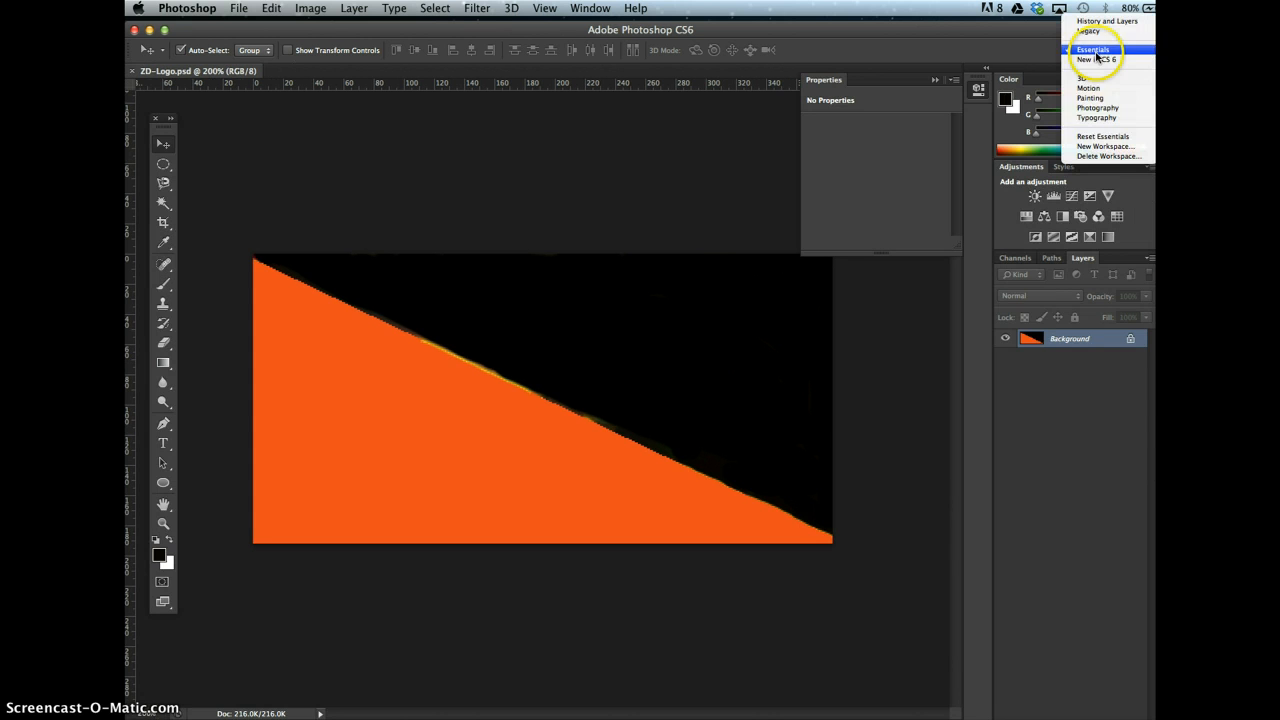
{"action": "left_click", "coordinate": [1097, 117]}
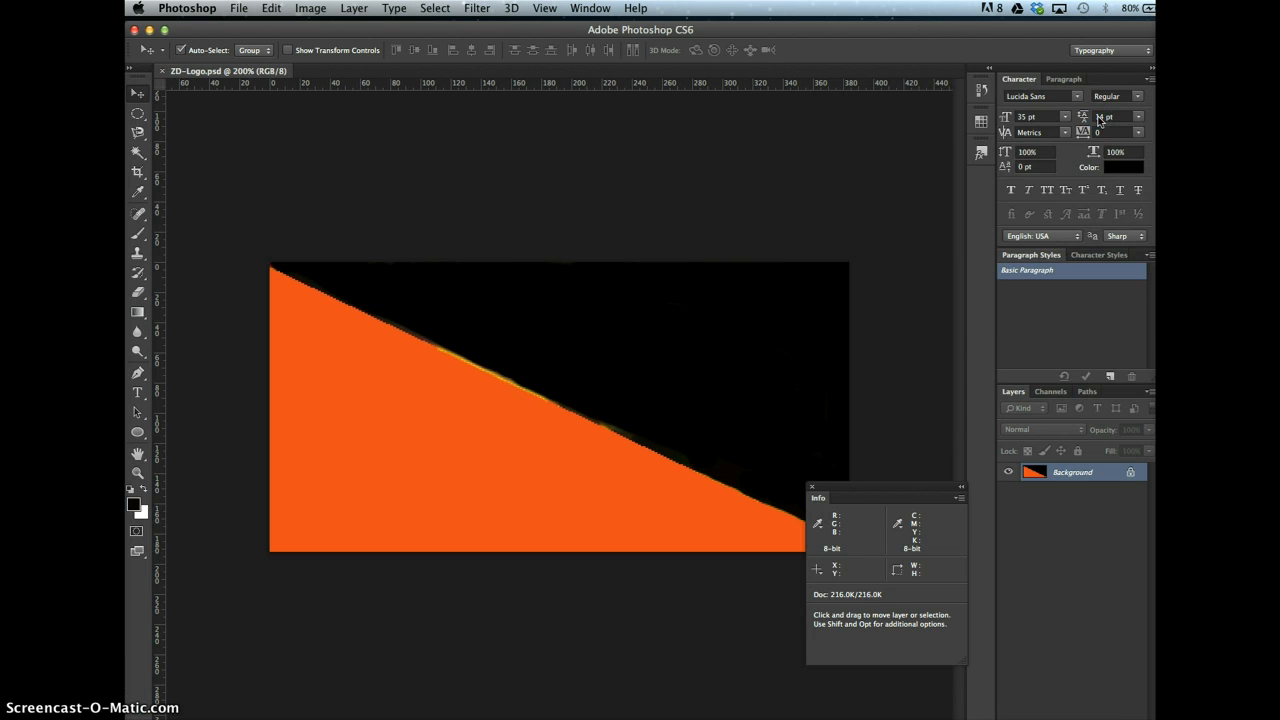
- Add the horizontal text "Zenith" on the orange area and shift it right so the whole word lies inside the image
{"action": "left_click_drag", "start_coordinate": [900, 487], "coordinate": [880, 334]}
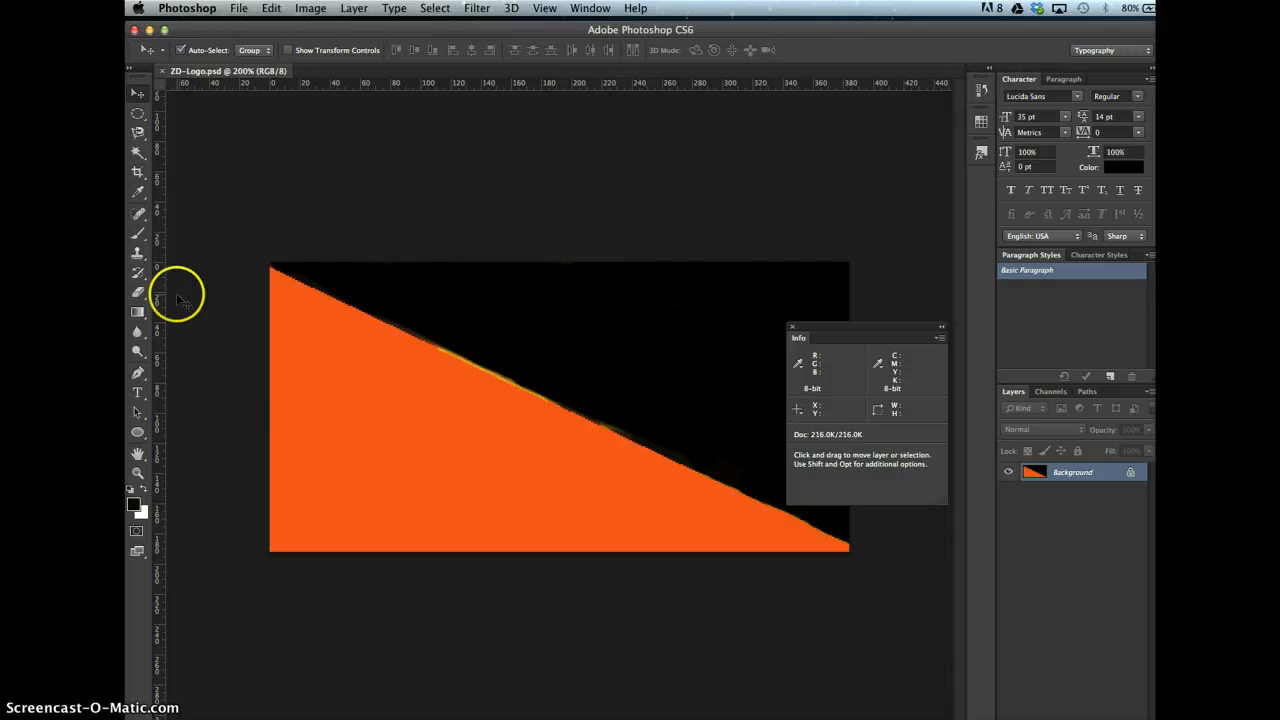
{"action": "left_click", "coordinate": [138, 392]}
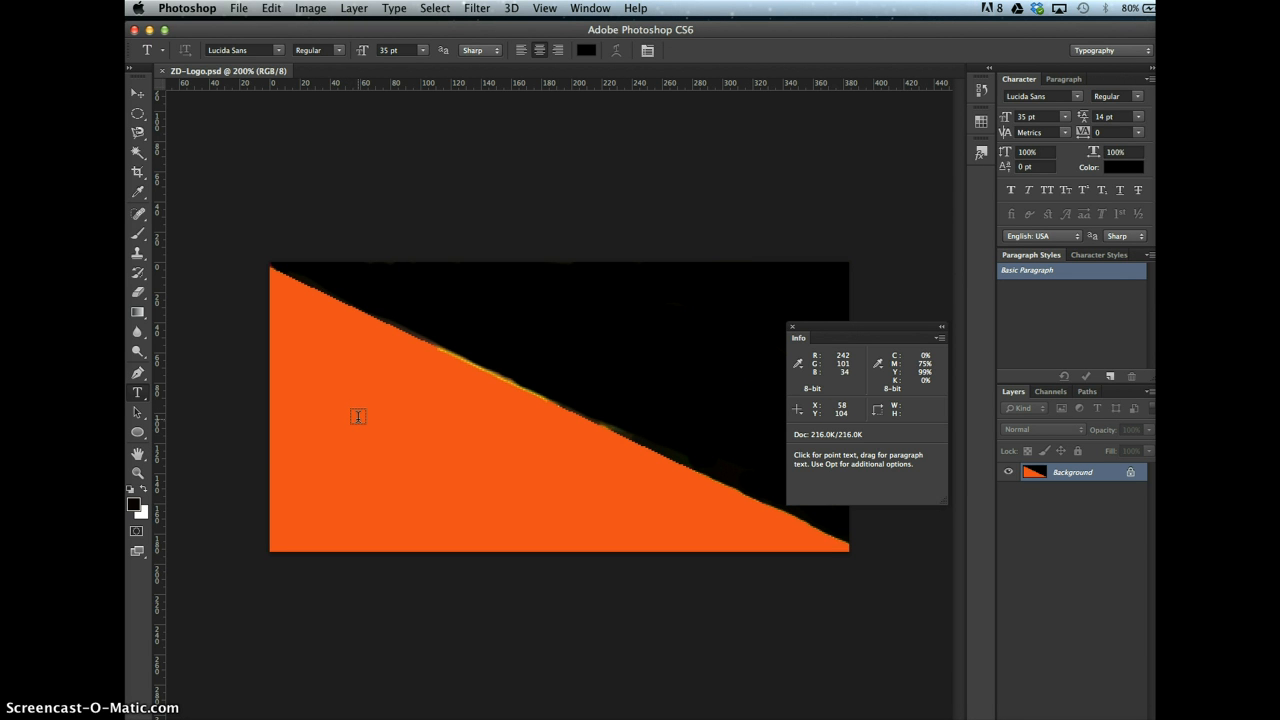
{"action": "left_click", "coordinate": [340, 416]}
{"action": "left_click", "coordinate": [339, 402]}
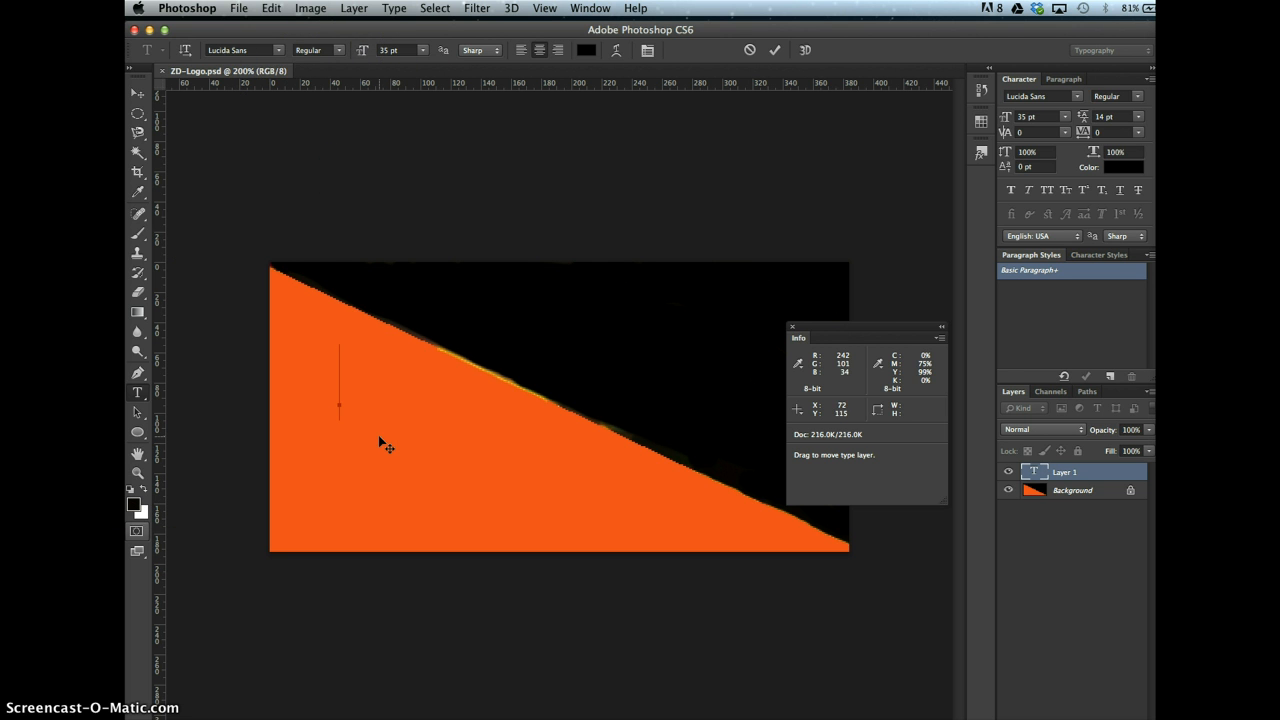
{"action": "type", "text": "Zeni"}
{"action": "type", "text": "th"}
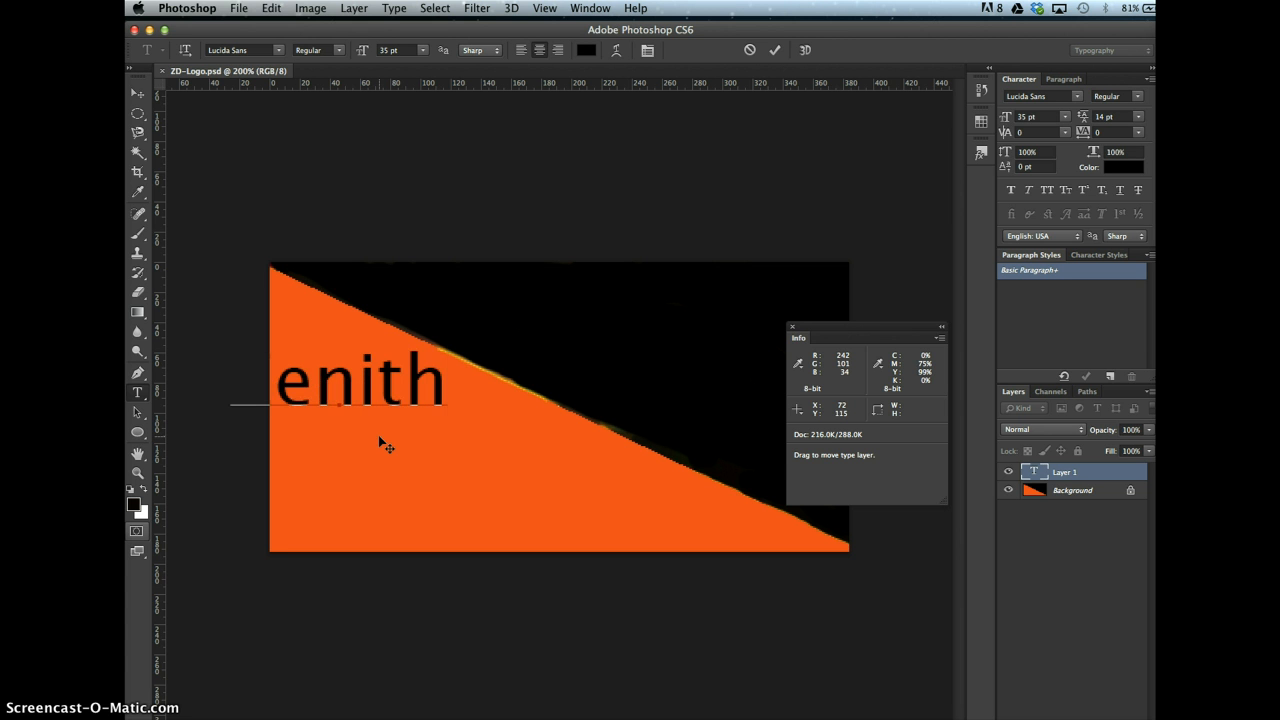
{"action": "left_click", "coordinate": [141, 95]}
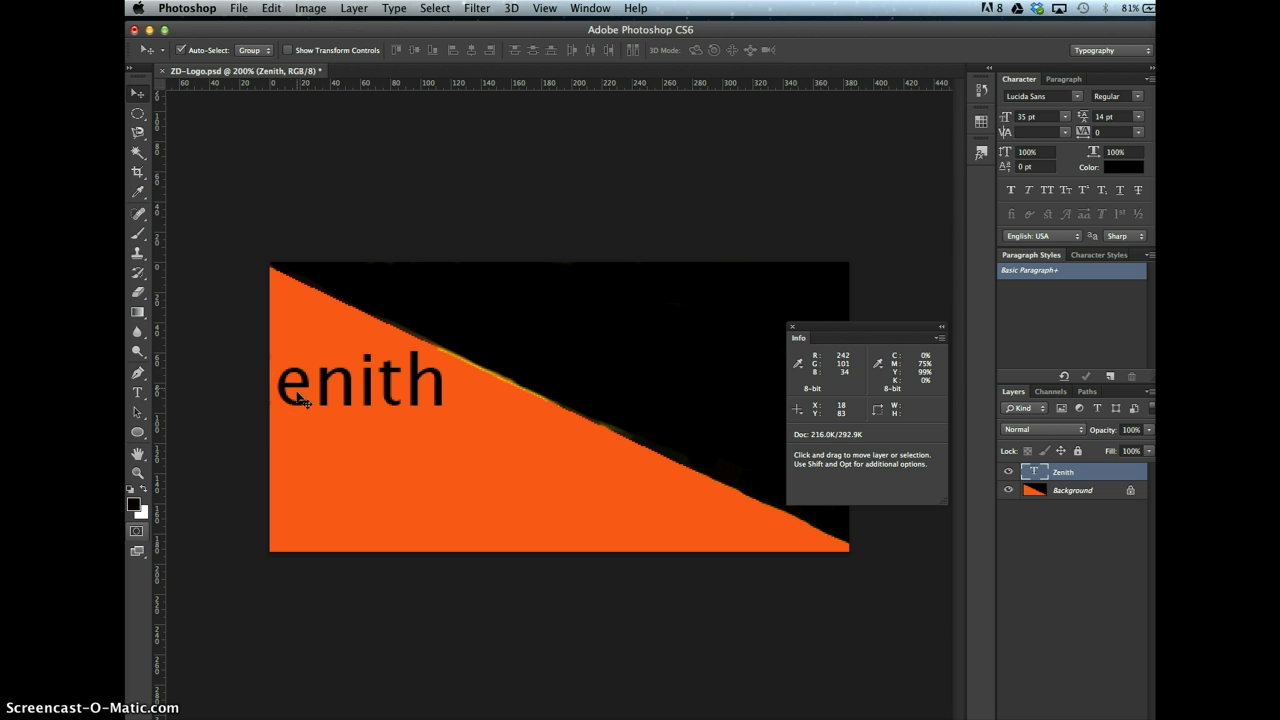
{"action": "left_click_drag", "start_coordinate": [300, 398], "coordinate": [400, 405]}
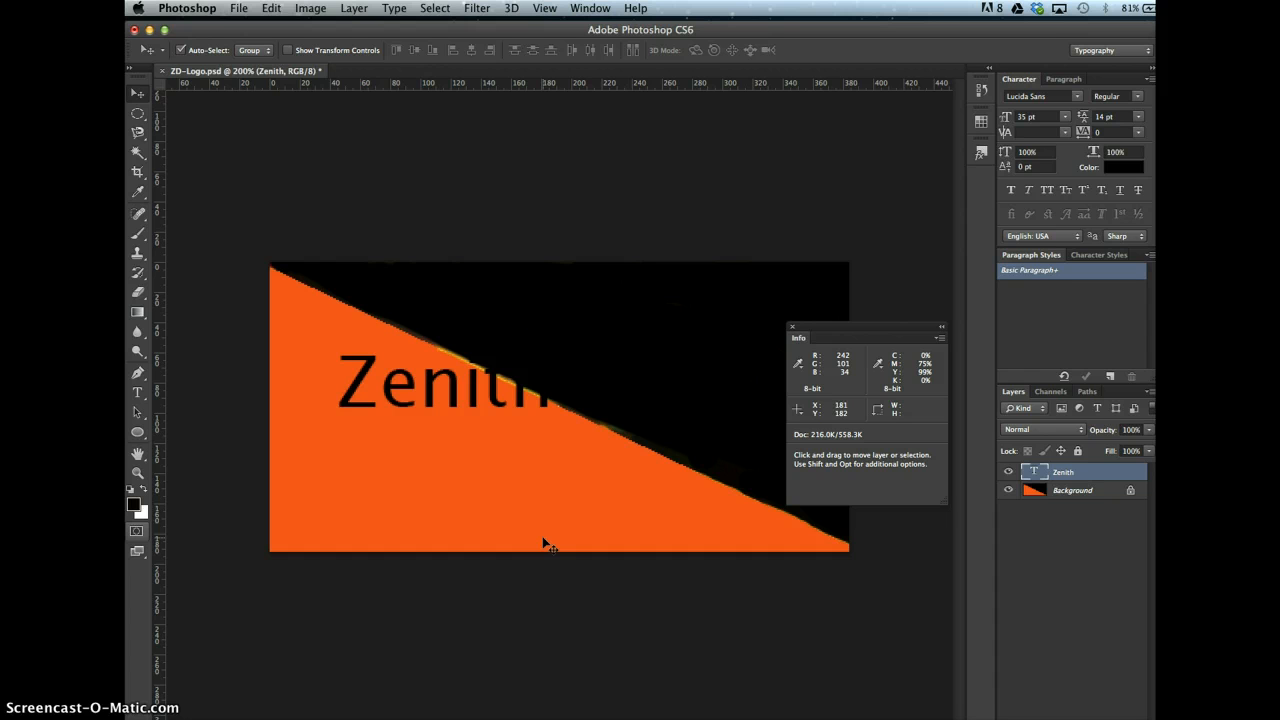
- Add the horizontal text "Always the Best" near the bottom edge of the orange area, on its own type layer
{"action": "left_click", "coordinate": [138, 392]}
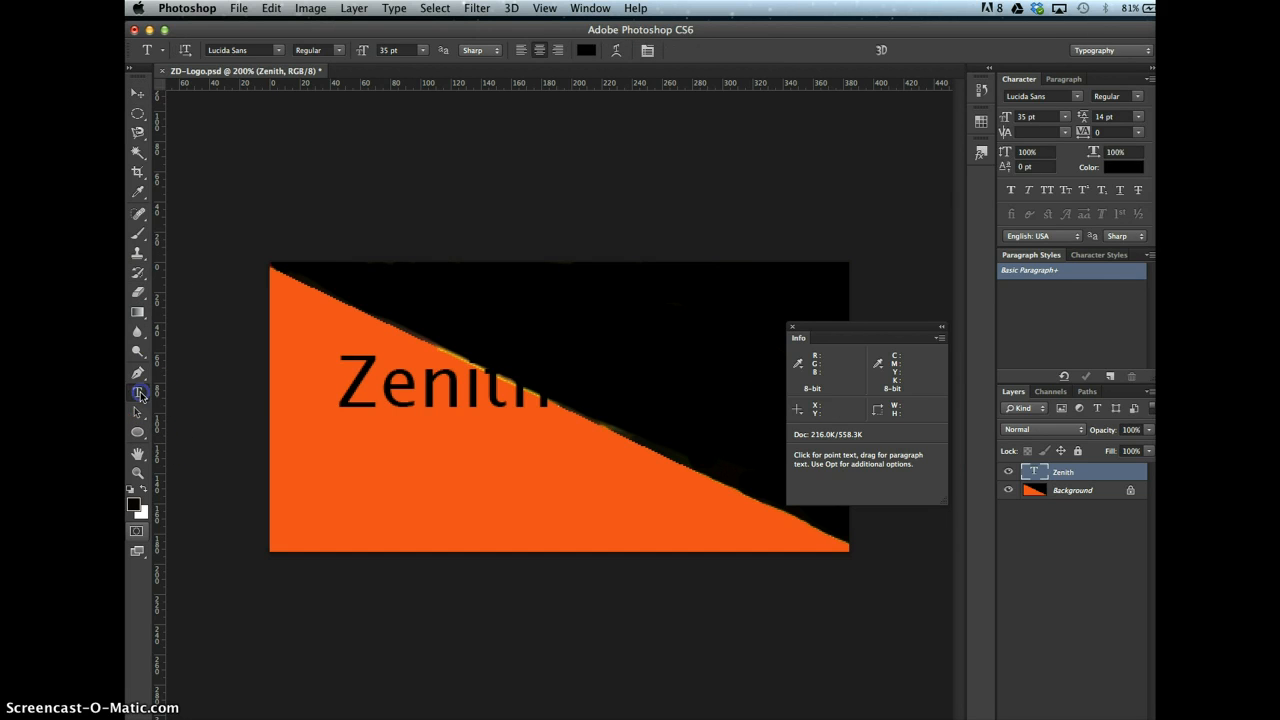
{"action": "left_click", "coordinate": [344, 530]}
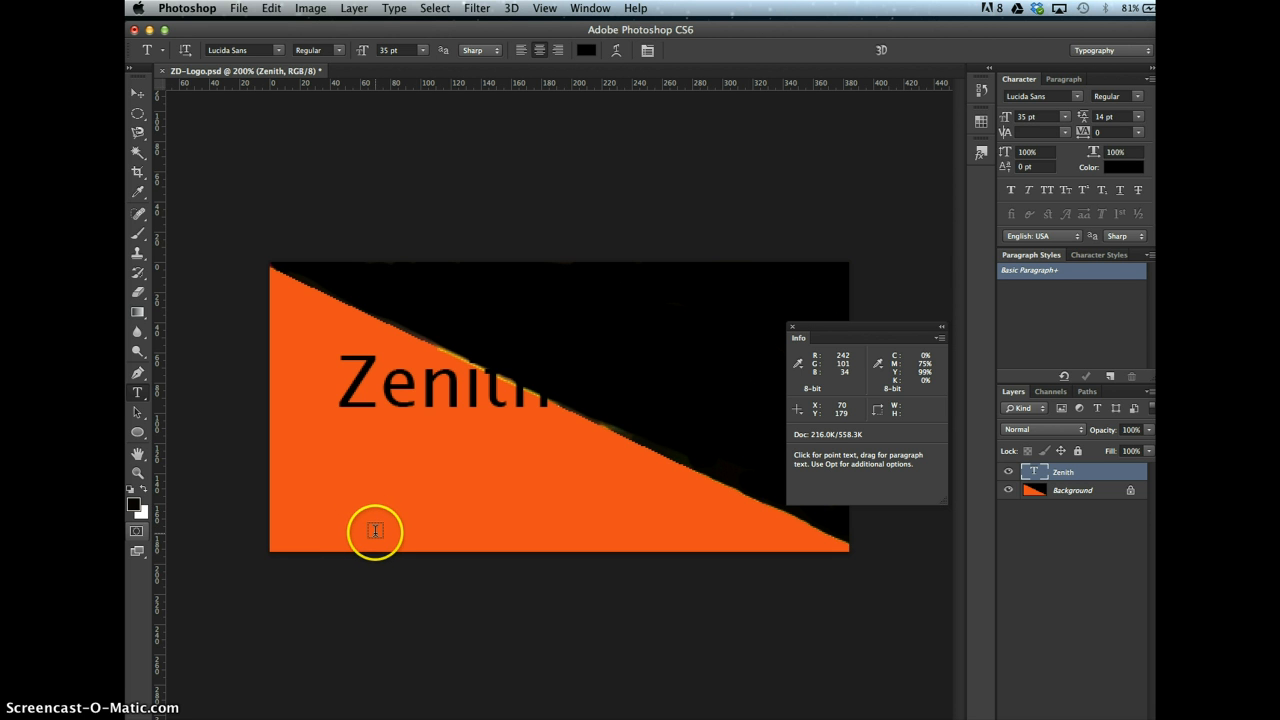
{"action": "left_click", "coordinate": [375, 530]}
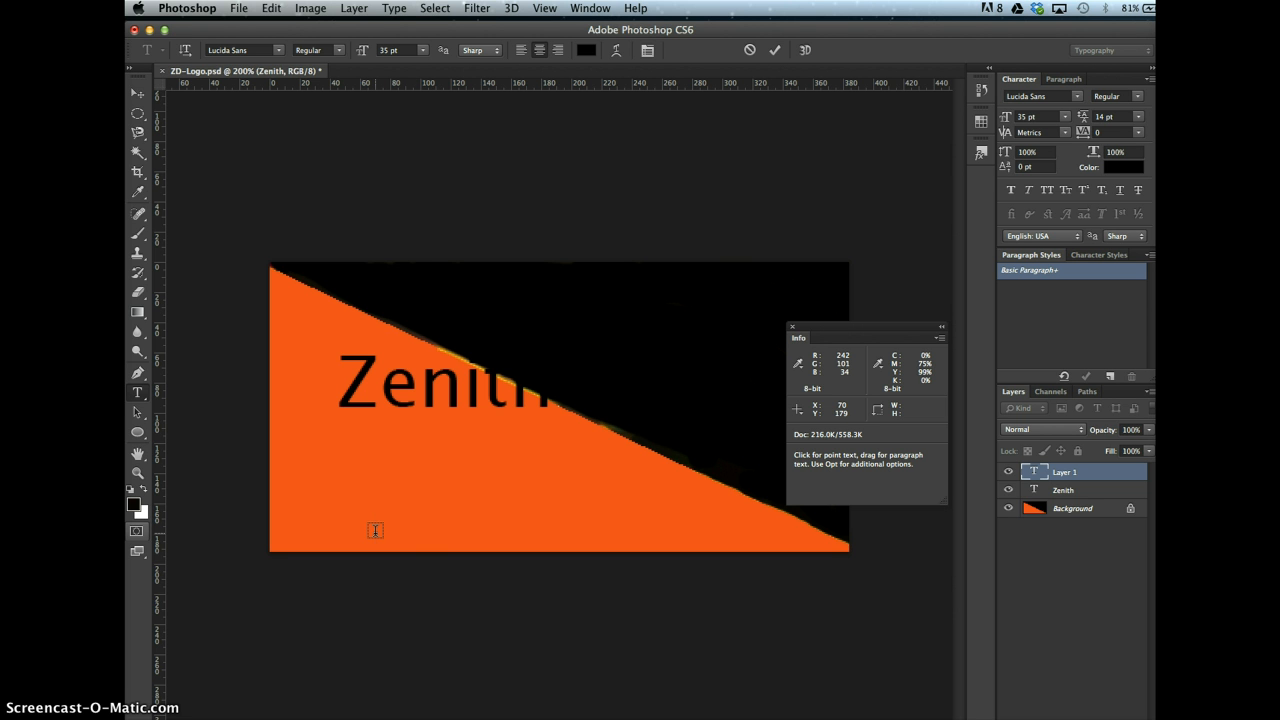
{"action": "left_click", "coordinate": [375, 530]}
{"action": "type", "text": "Alway"}
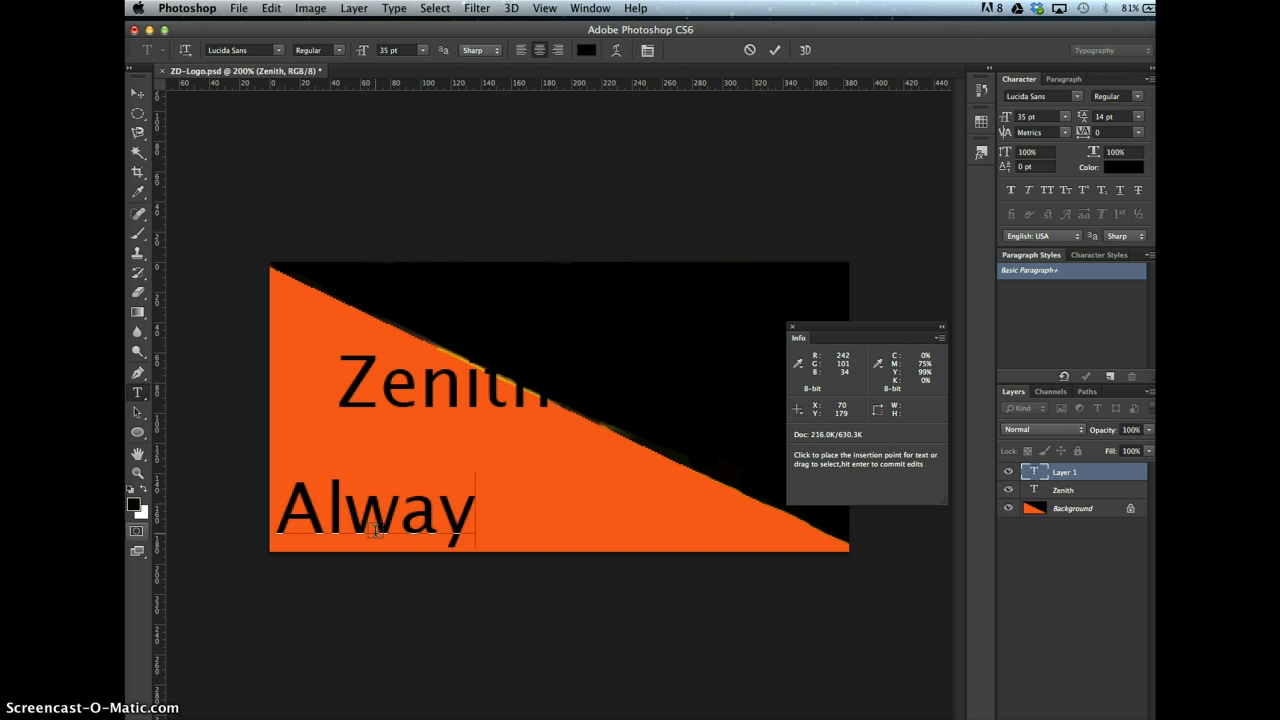
{"action": "type", "text": "s the Best"}
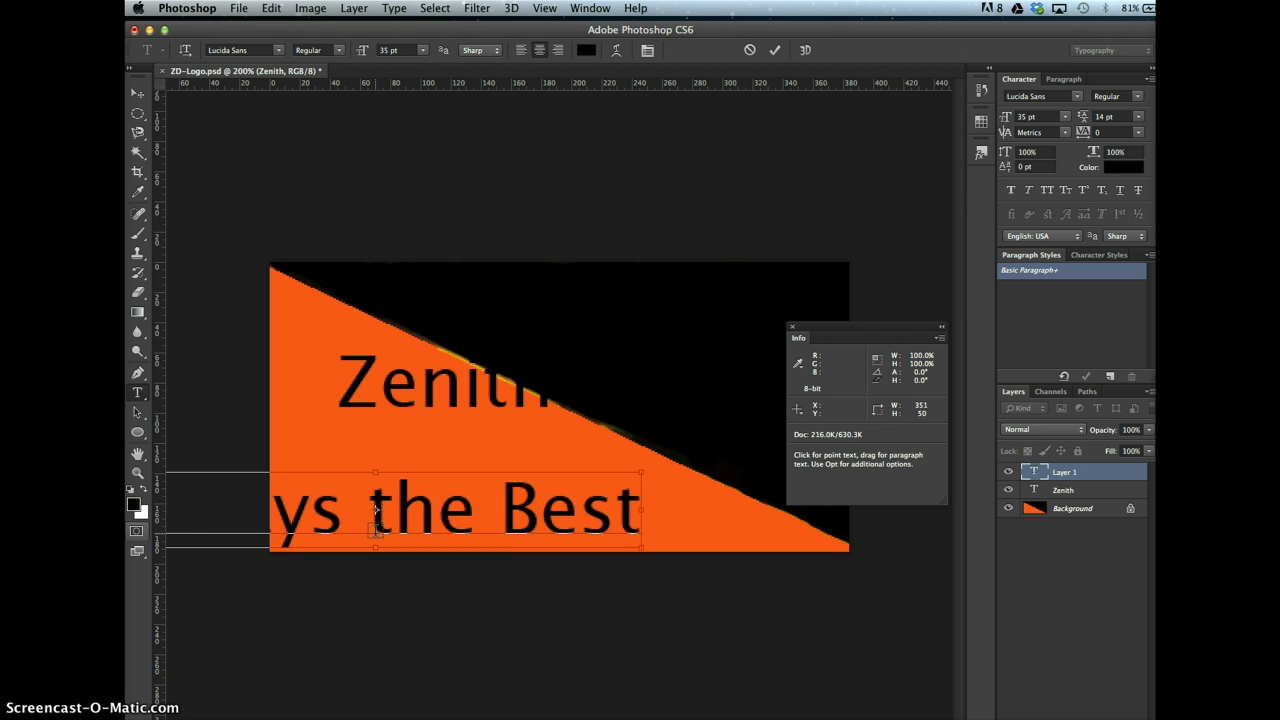
- Set the font size of the whole "Always the Best" text to 16 pt
{"action": "key", "text": "ctrl+a"}
{"action": "left_click", "coordinate": [384, 52]}
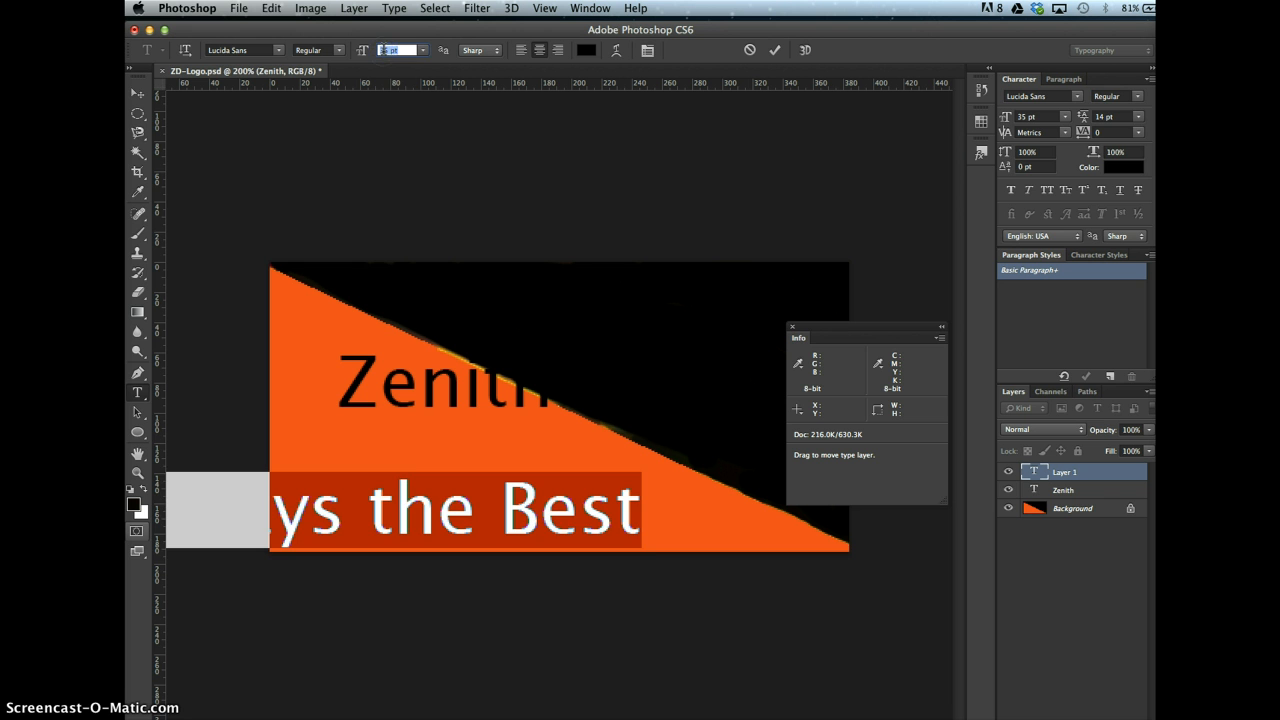
{"action": "type", "text": "16"}
{"action": "key", "text": "Return"}
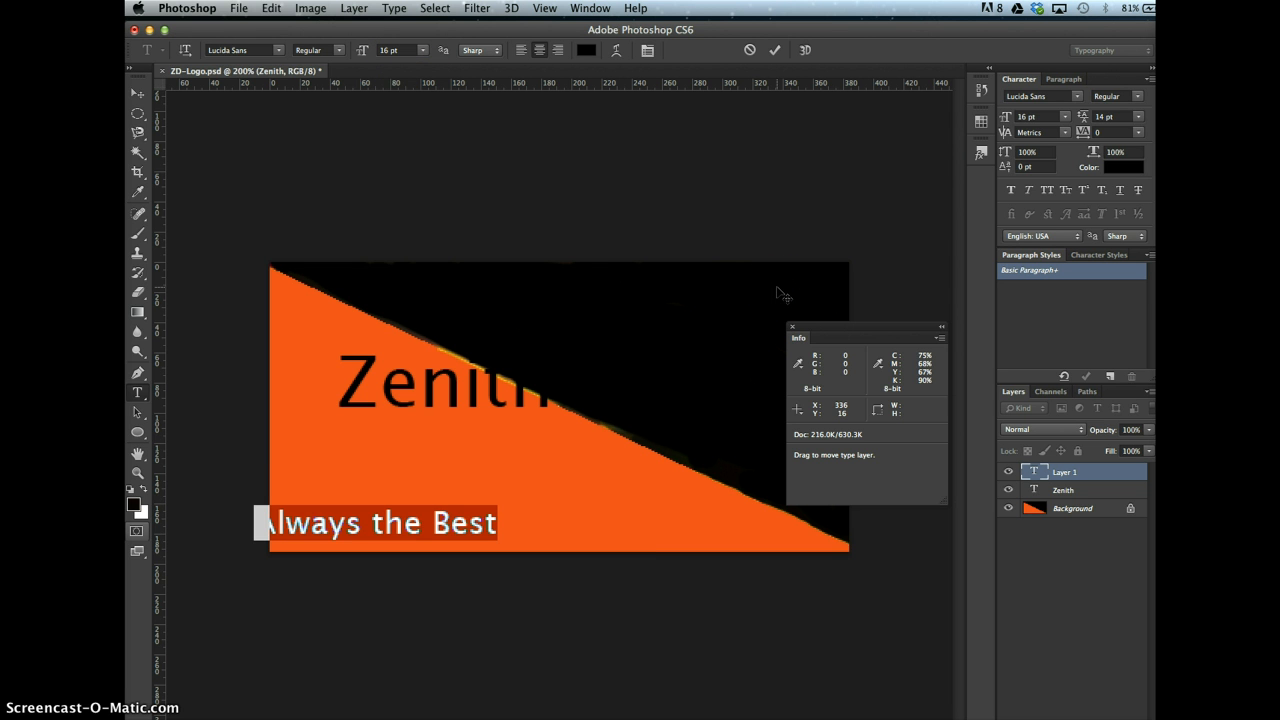
- Shift "Always the Best" right to align with the left edge of "Zenith", and save the file with Maximize Compatibility on
{"action": "left_click", "coordinate": [140, 92]}
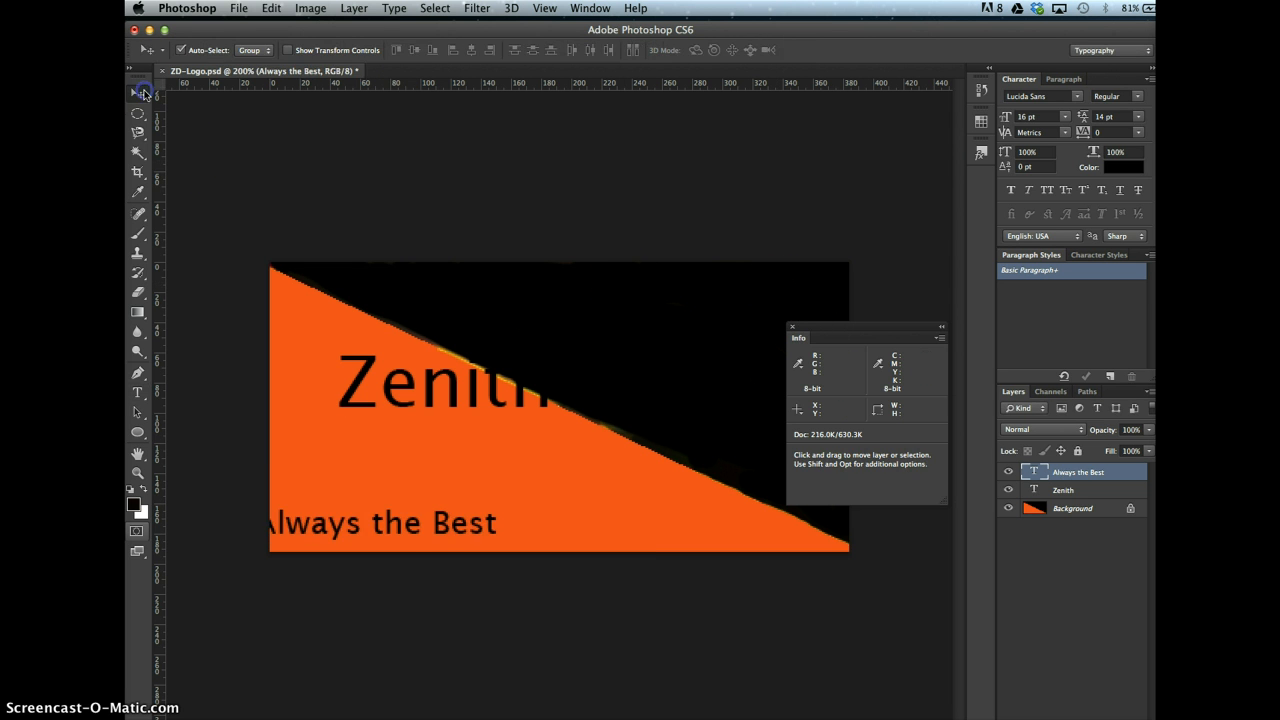
{"action": "left_click_drag", "start_coordinate": [400, 524], "coordinate": [480, 527]}
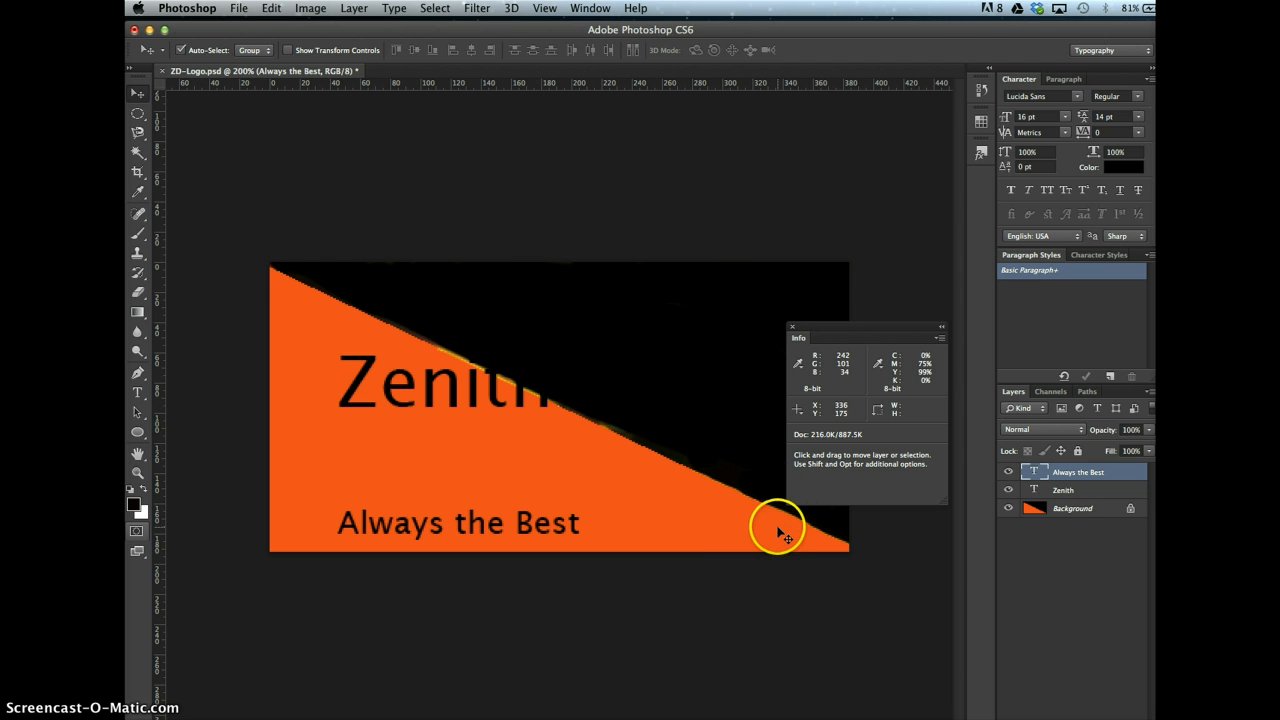
{"action": "key", "text": "super+s"}
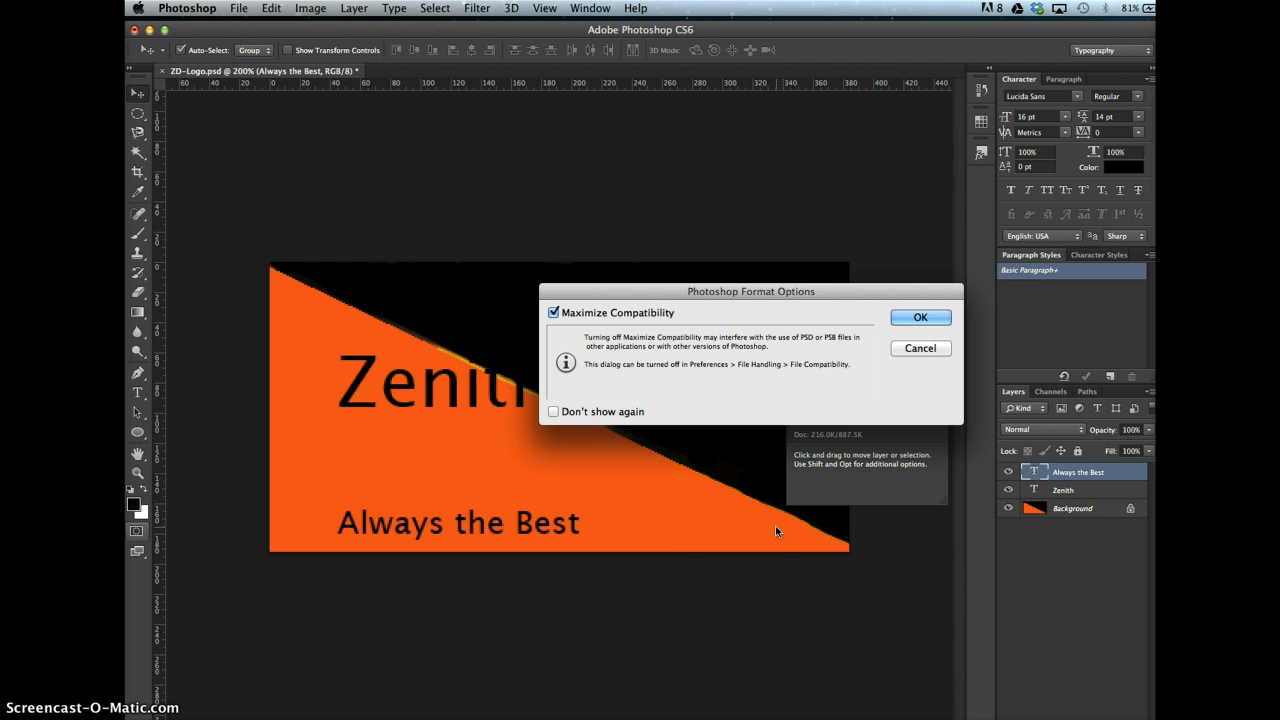
{"action": "left_click", "coordinate": [916, 318]}
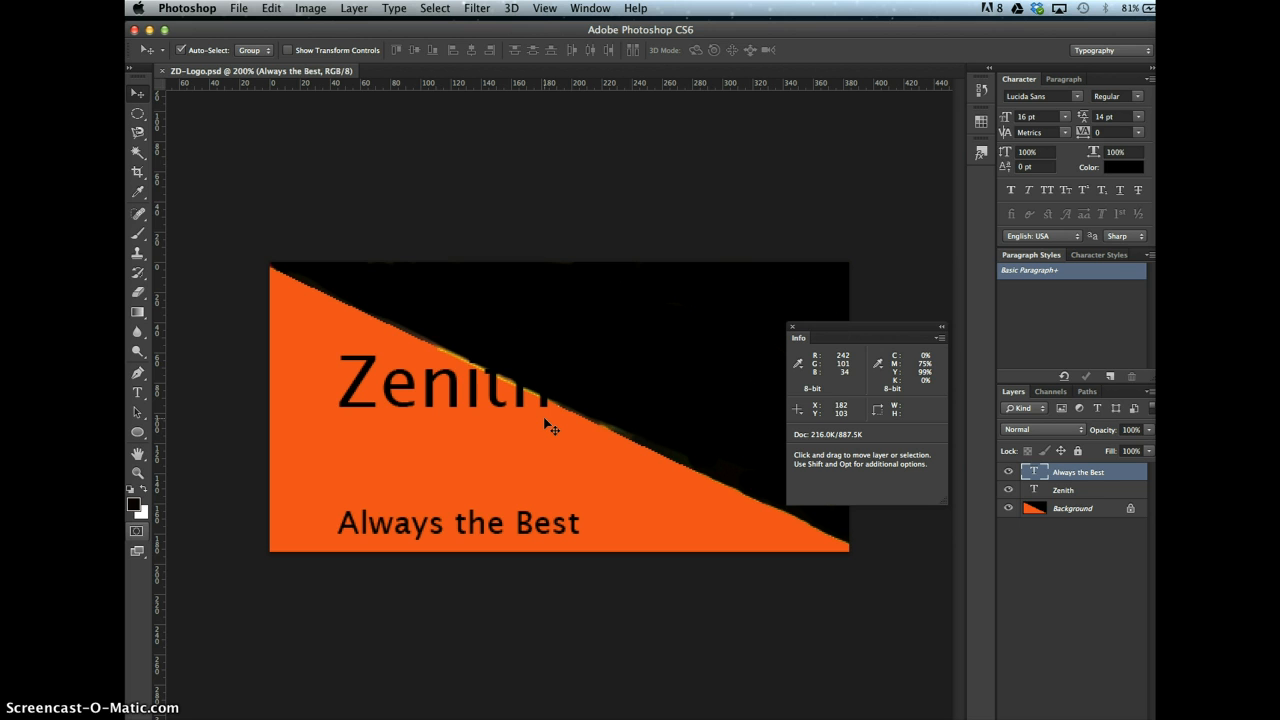
- Activate the Horizontal Type tool
{"action": "left_click", "coordinate": [139, 394]}
{"action": "left_click", "coordinate": [139, 393]}
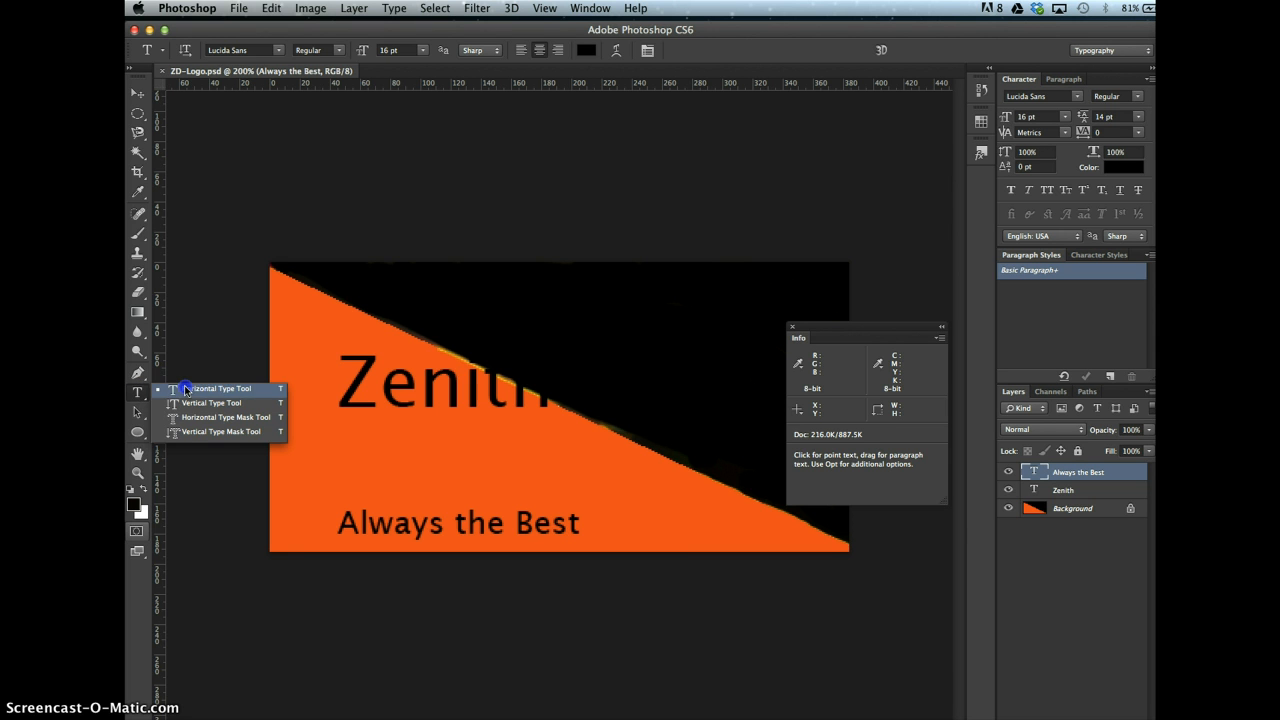
{"action": "left_click", "coordinate": [139, 394]}
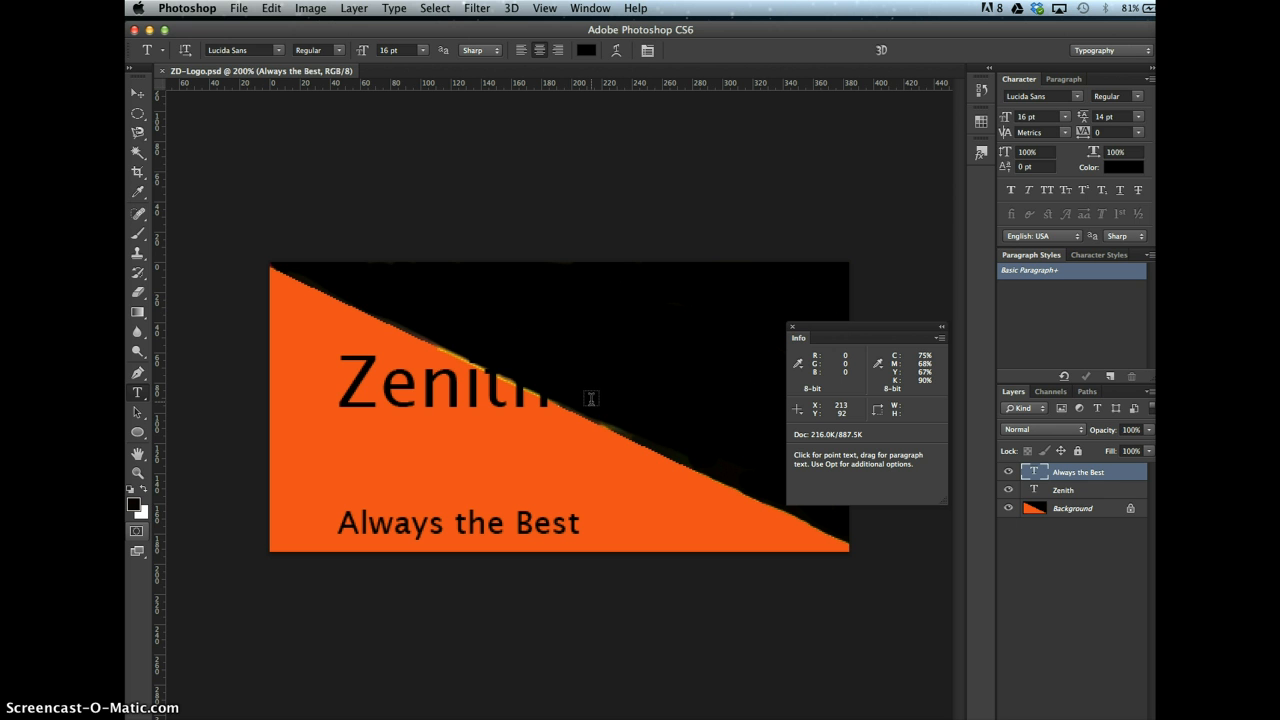
- Add the text "Design" in 35 pt Myriad Pro as a new type layer, starting just beside the end of "Zenith"
{"action": "left_click", "coordinate": [589, 401]}
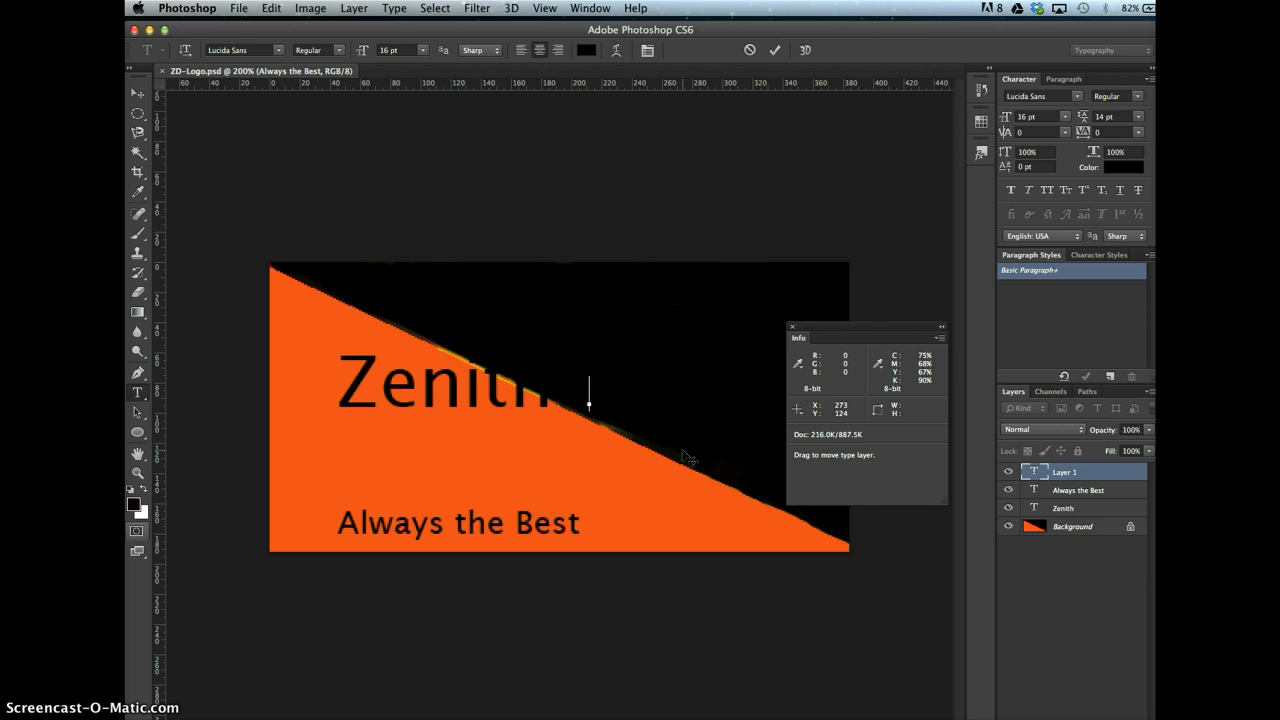
{"action": "double_click", "coordinate": [382, 49]}
{"action": "type", "text": "35"}
{"action": "key", "text": "Return"}
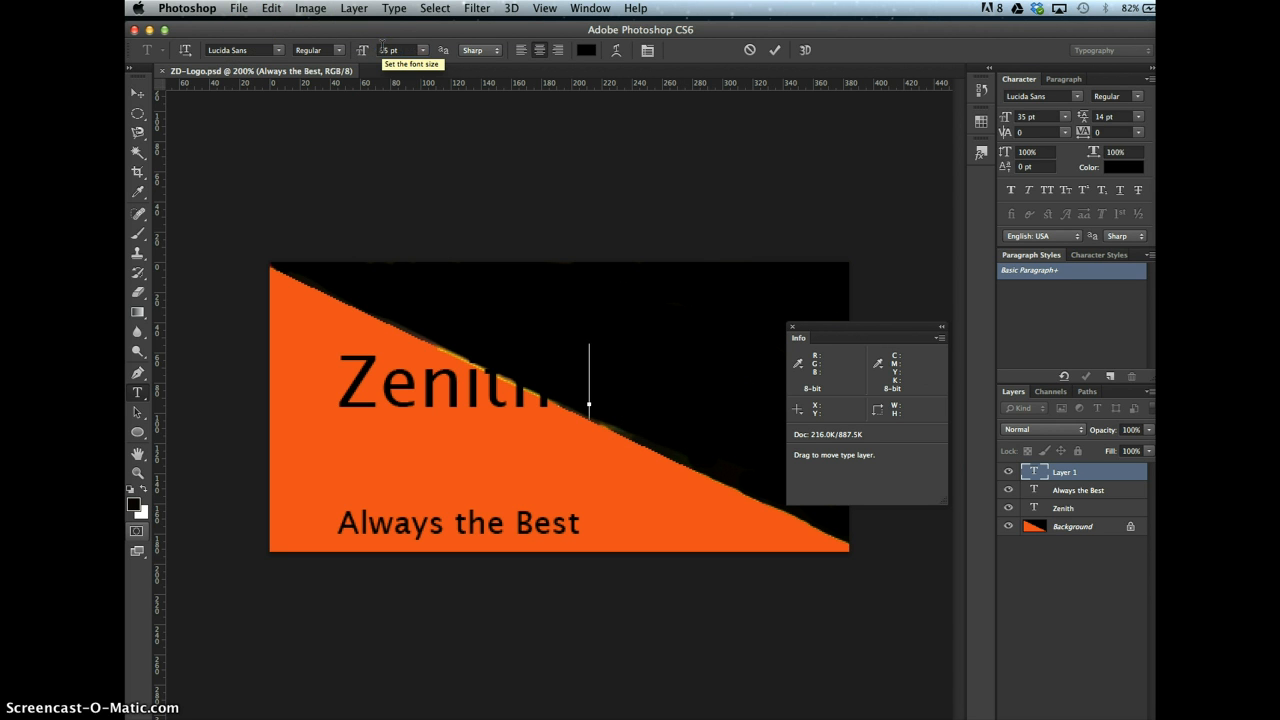
{"action": "left_click", "coordinate": [257, 49]}
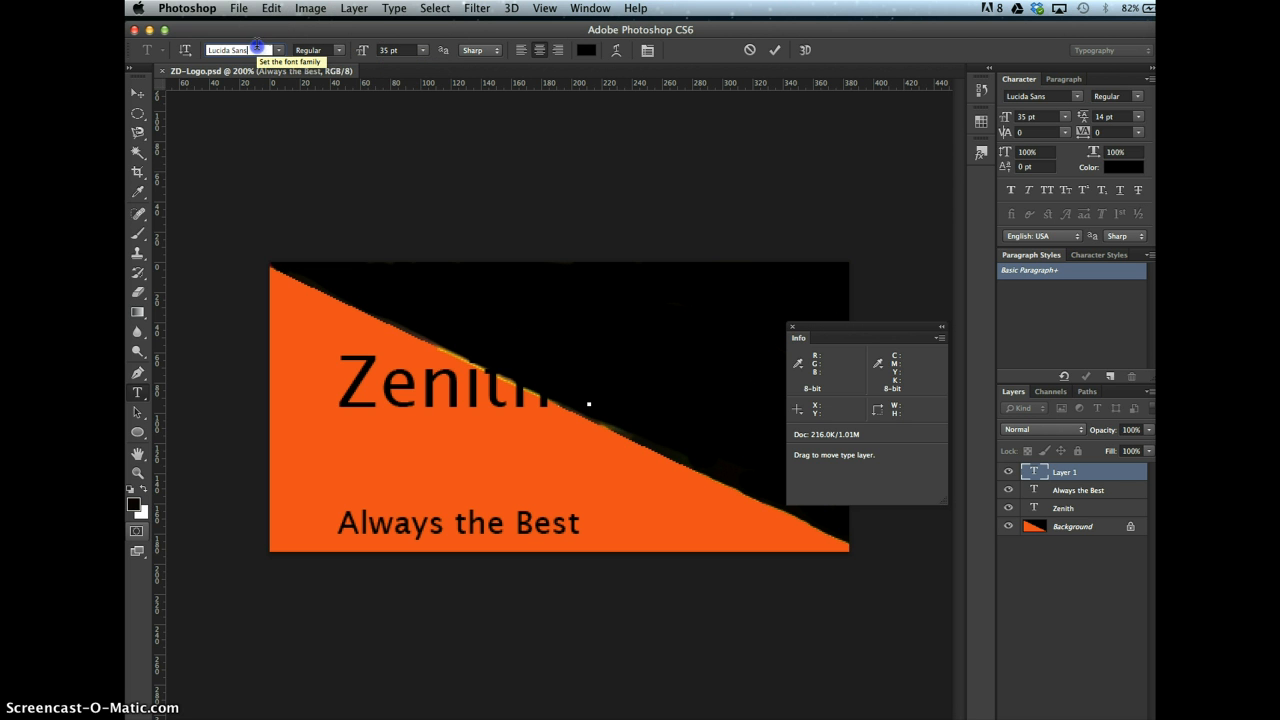
{"action": "type", "text": "Myriad Pro"}
{"action": "key", "text": "Return"}
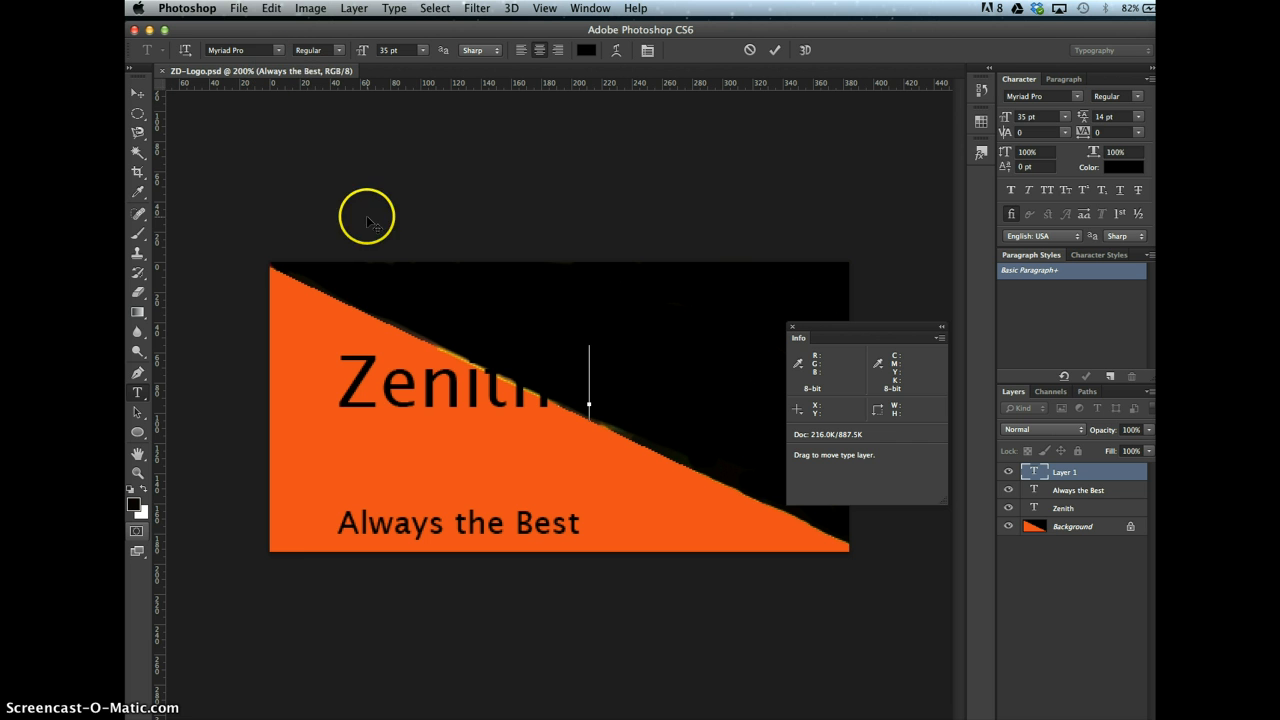
{"action": "type", "text": "Design"}
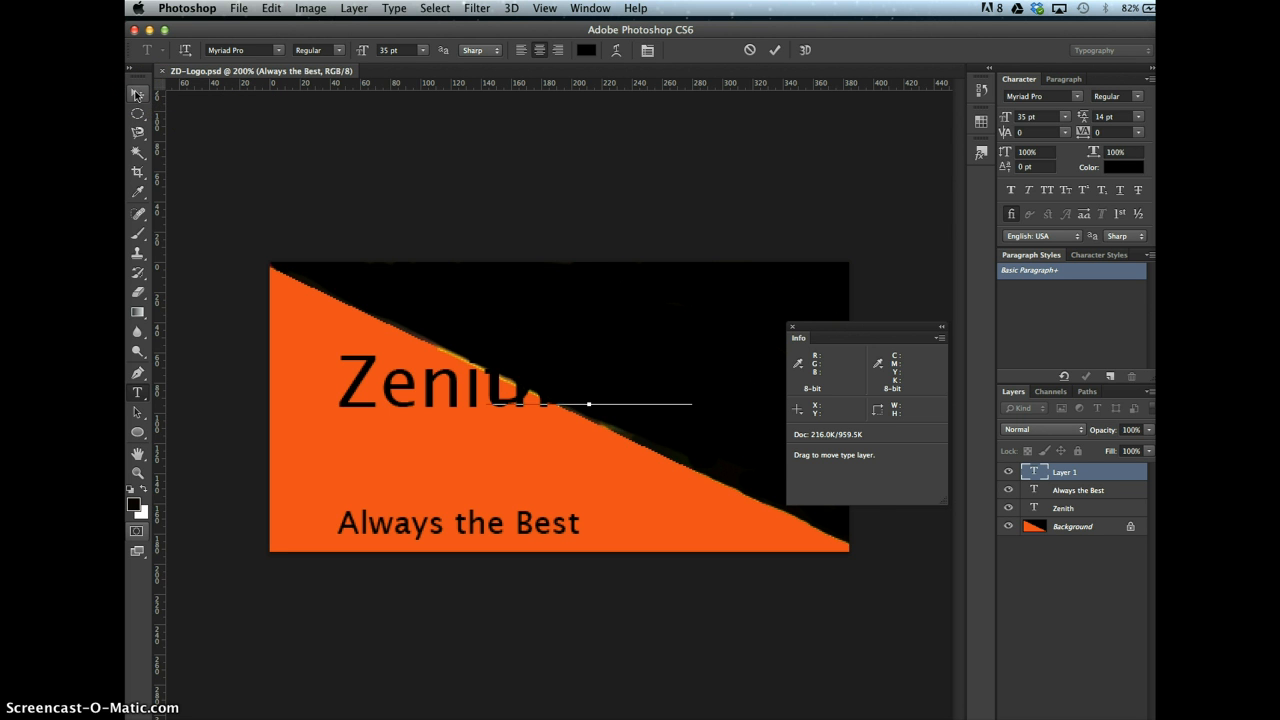
- Color the "Design" text with the orange sampled from the background, and move it right into the black area, clear of "Zenith"
{"action": "key", "text": "super+a"}
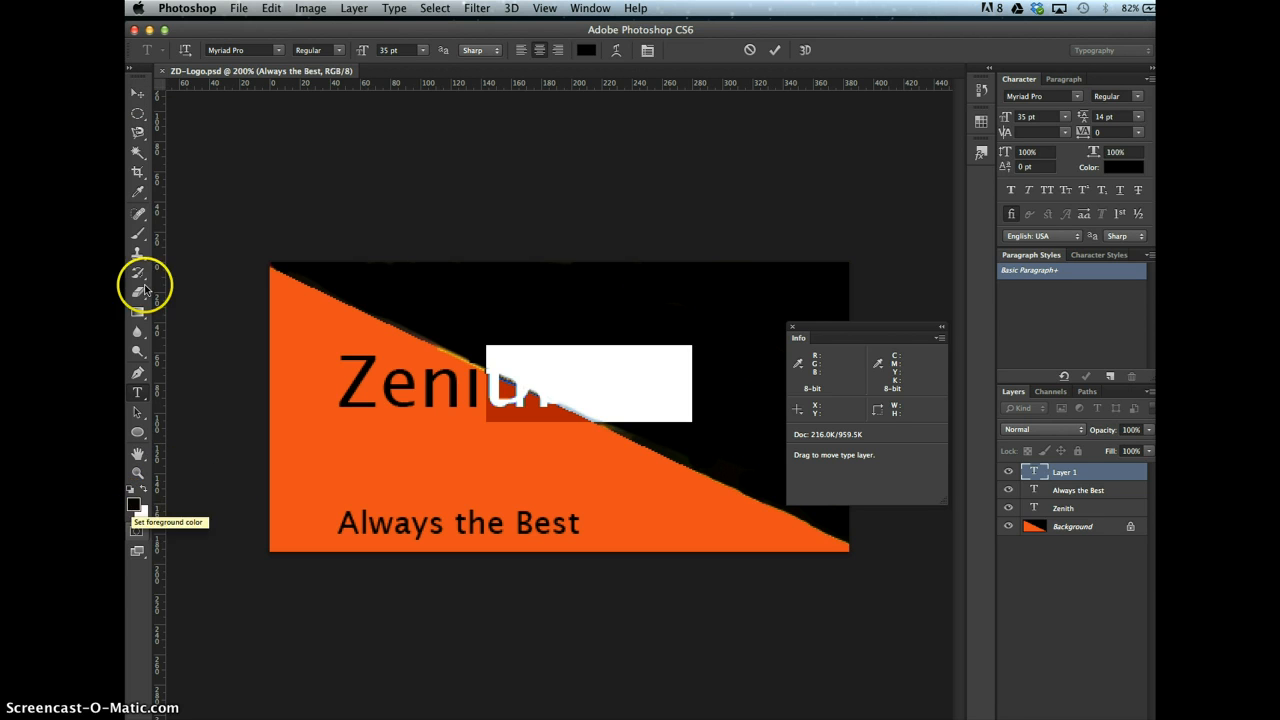
{"action": "left_click", "coordinate": [138, 191]}
{"action": "left_click_drag", "start_coordinate": [286, 377], "coordinate": [318, 448]}
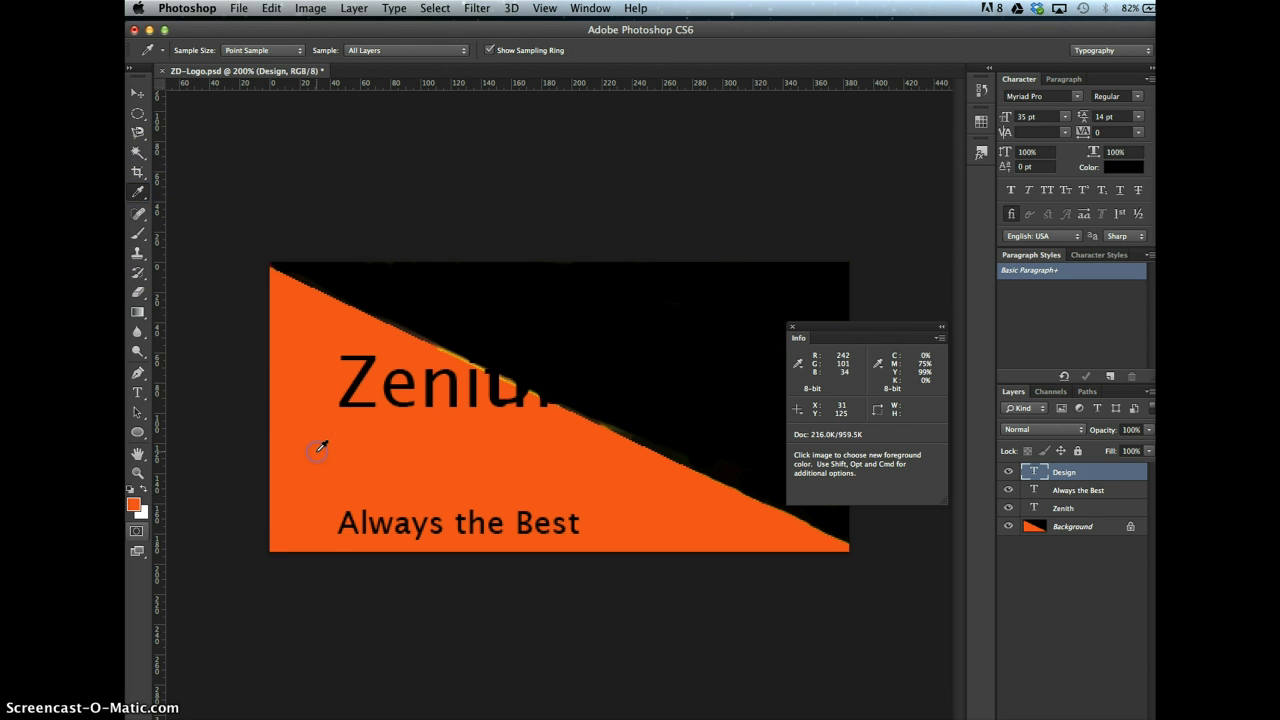
{"action": "left_click", "coordinate": [138, 392]}
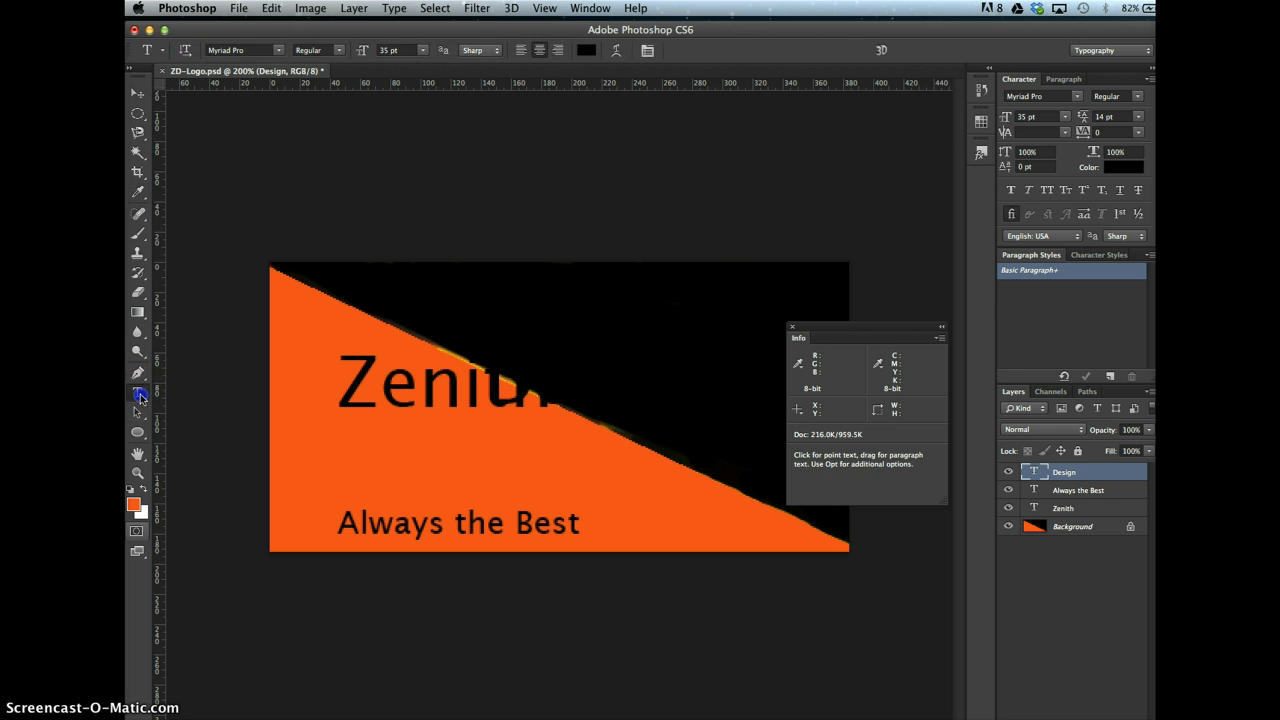
{"action": "double_click", "coordinate": [677, 380]}
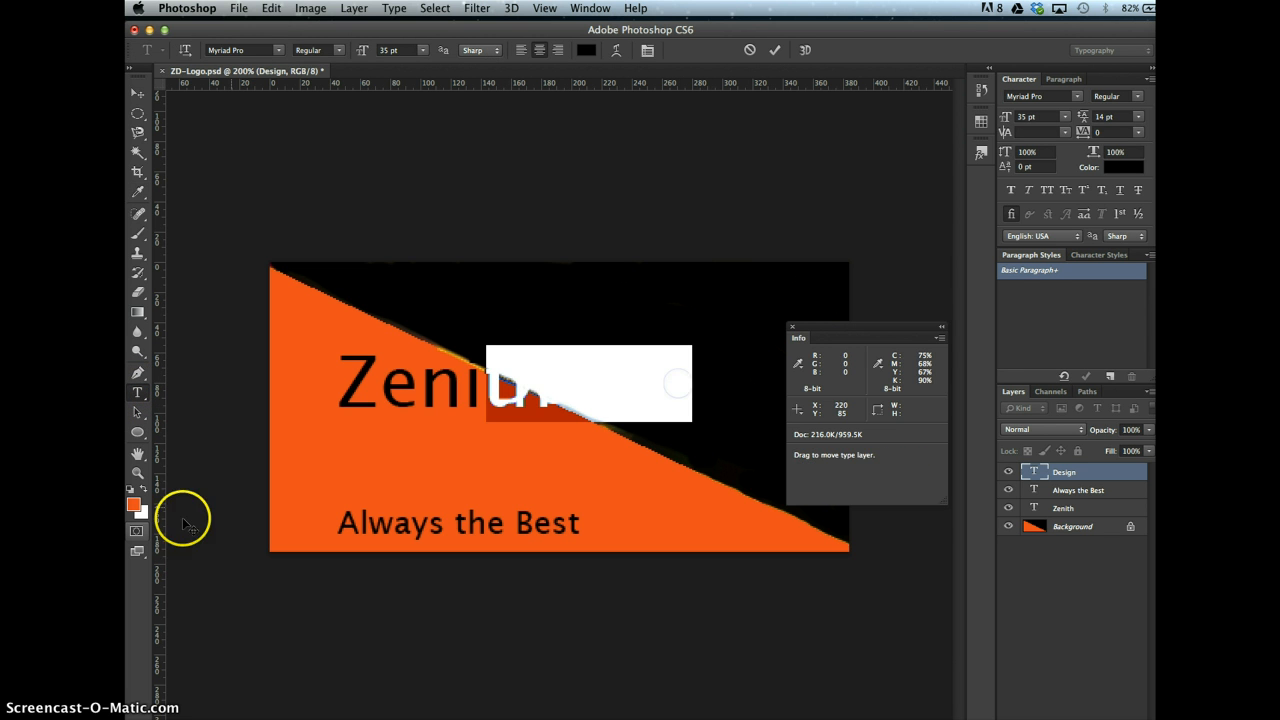
{"action": "left_click", "coordinate": [134, 505]}
{"action": "left_click", "coordinate": [899, 337]}
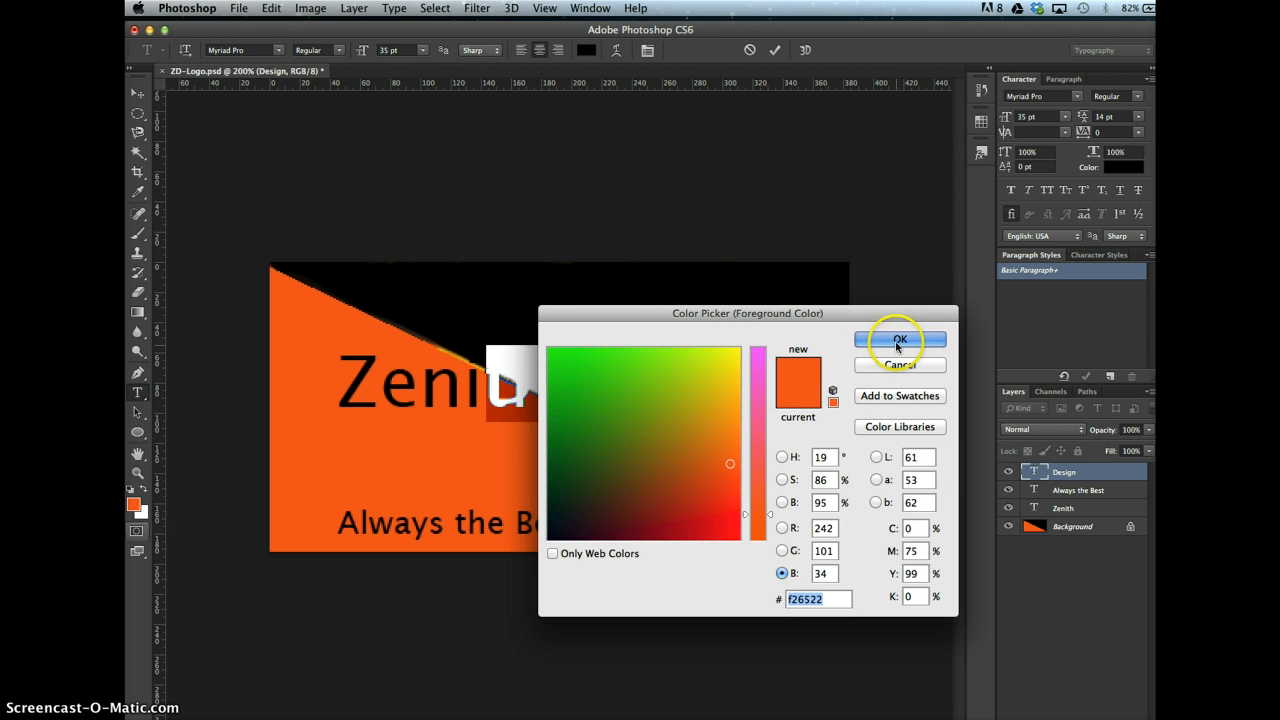
{"action": "left_click", "coordinate": [137, 93]}
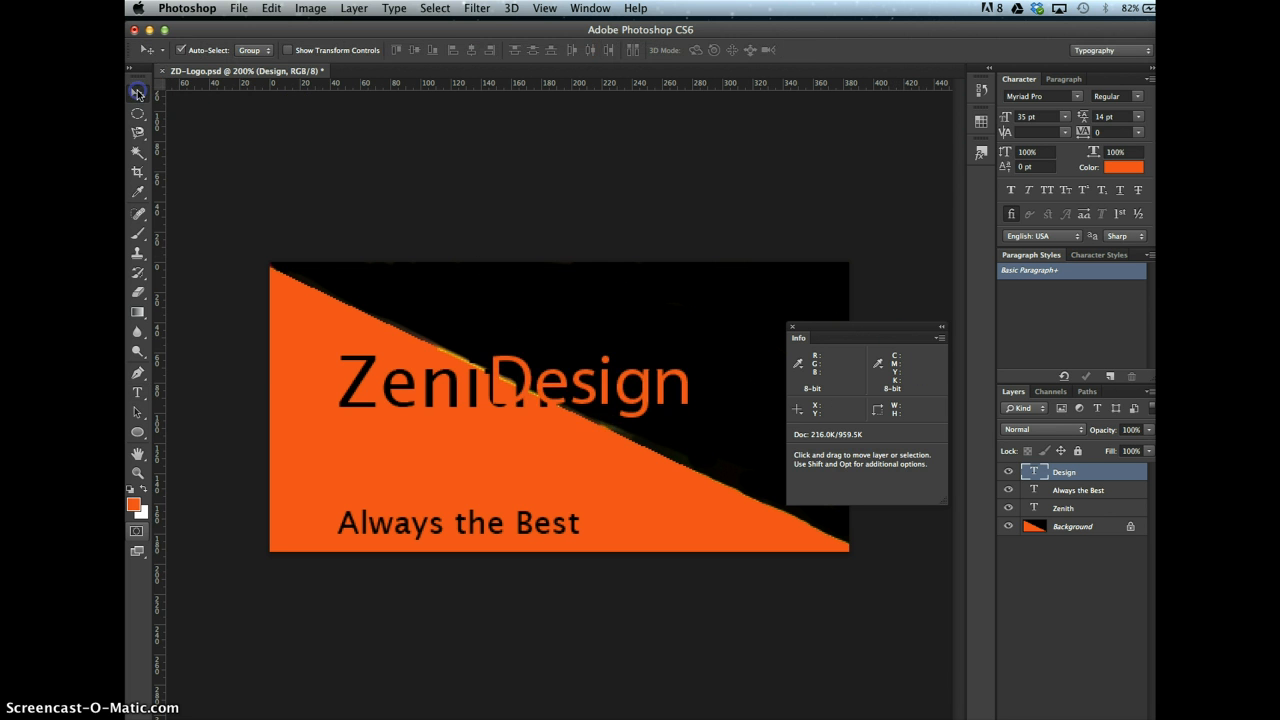
{"action": "left_click_drag", "start_coordinate": [609, 403], "coordinate": [702, 406]}
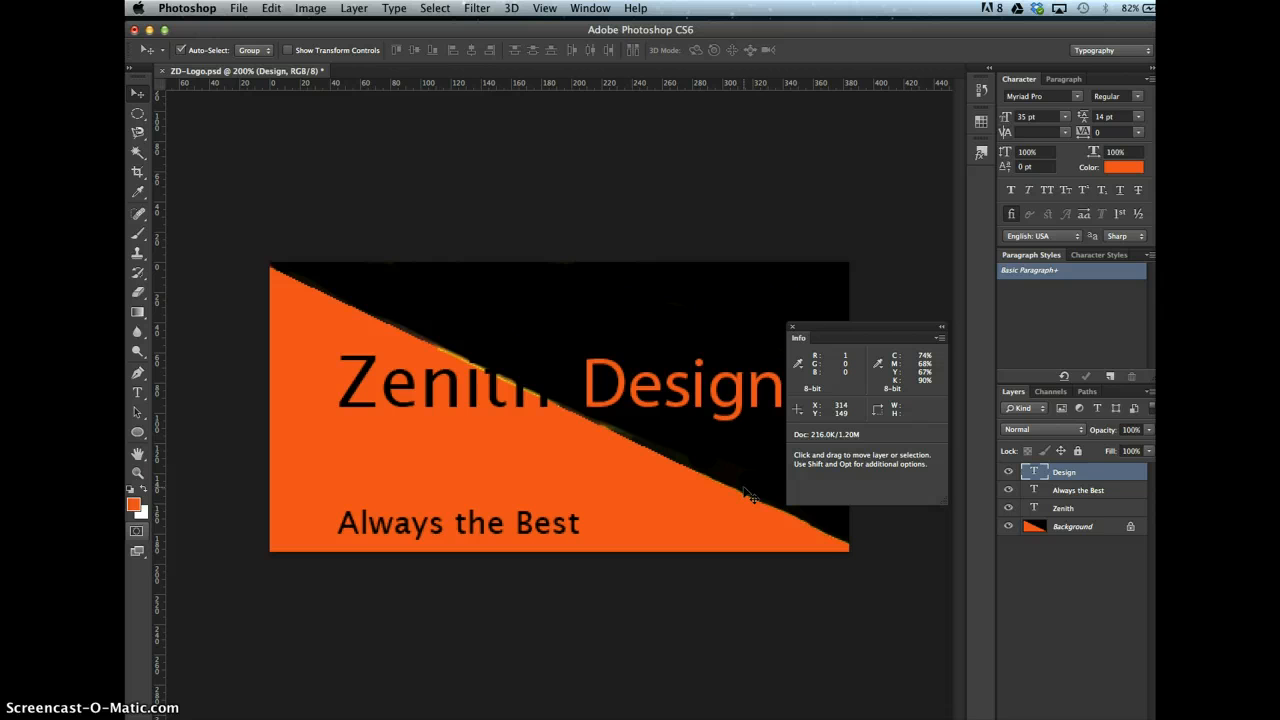
- Set the "D" of "Design" to 50 pt with a baseline shift of -5 pt
{"action": "left_click", "coordinate": [139, 393]}
{"action": "left_click_drag", "start_coordinate": [624, 387], "coordinate": [590, 391]}
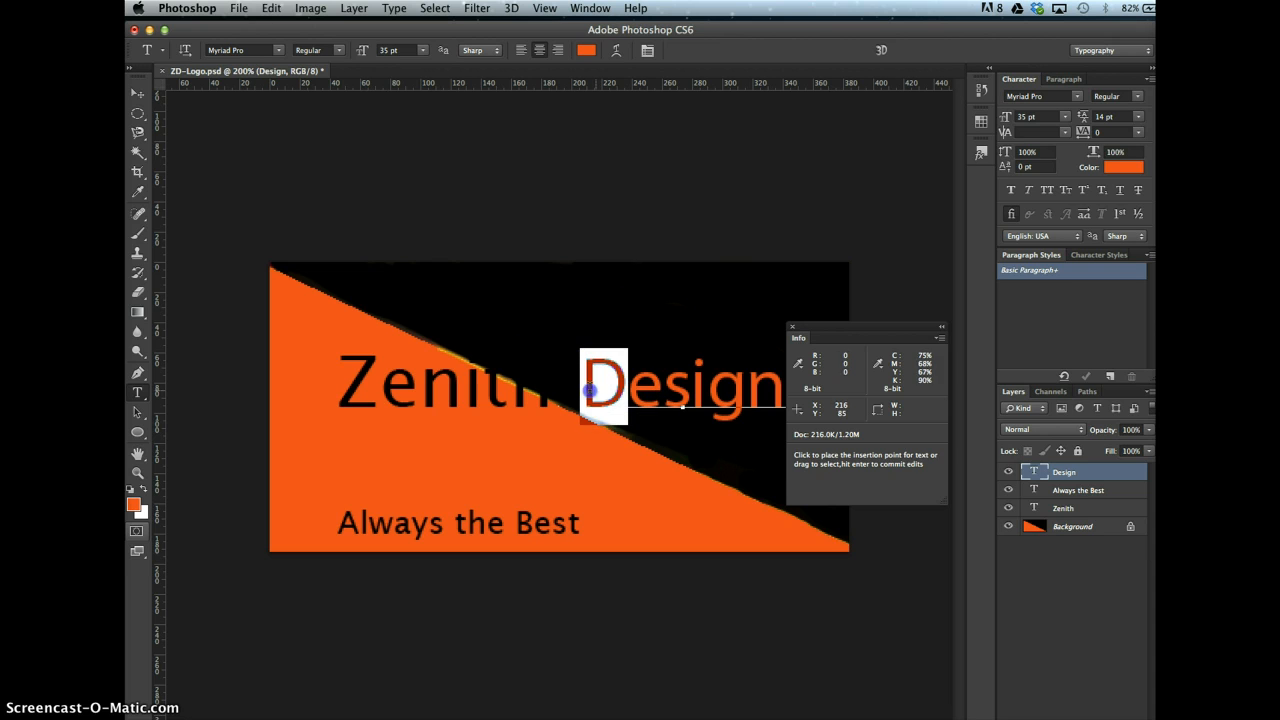
{"action": "left_click", "coordinate": [388, 50]}
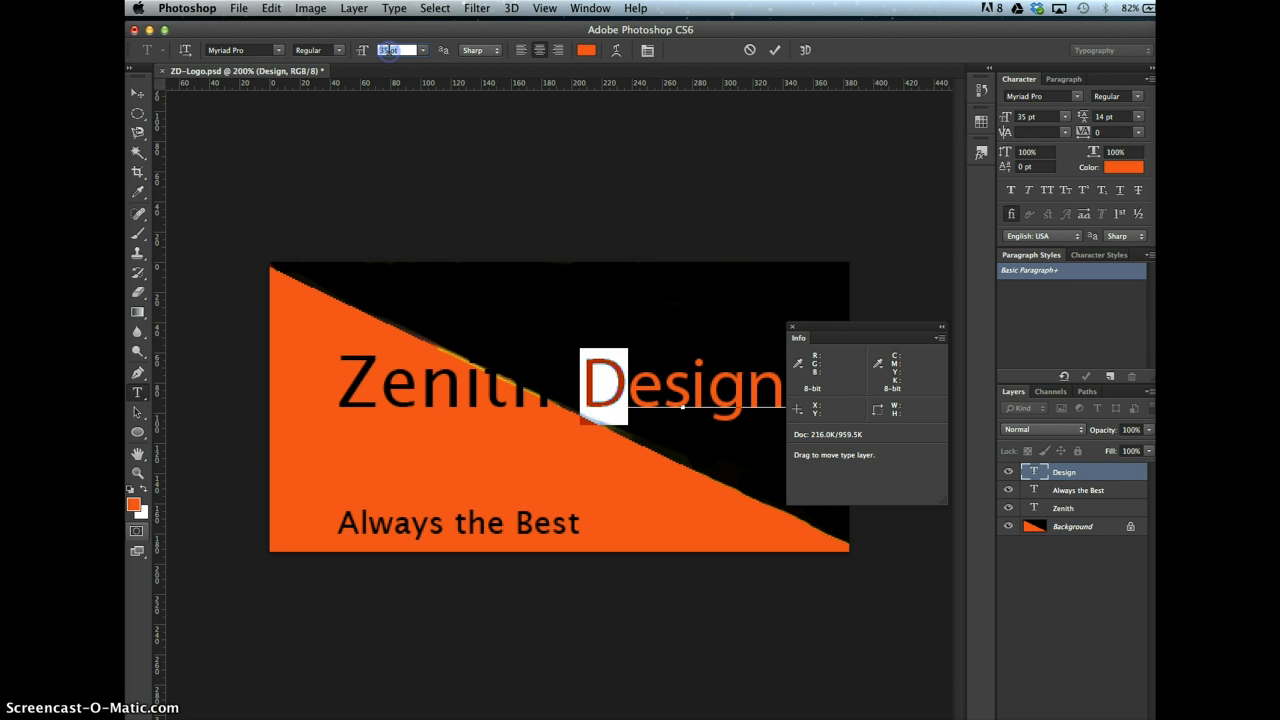
{"action": "type", "text": "509"}
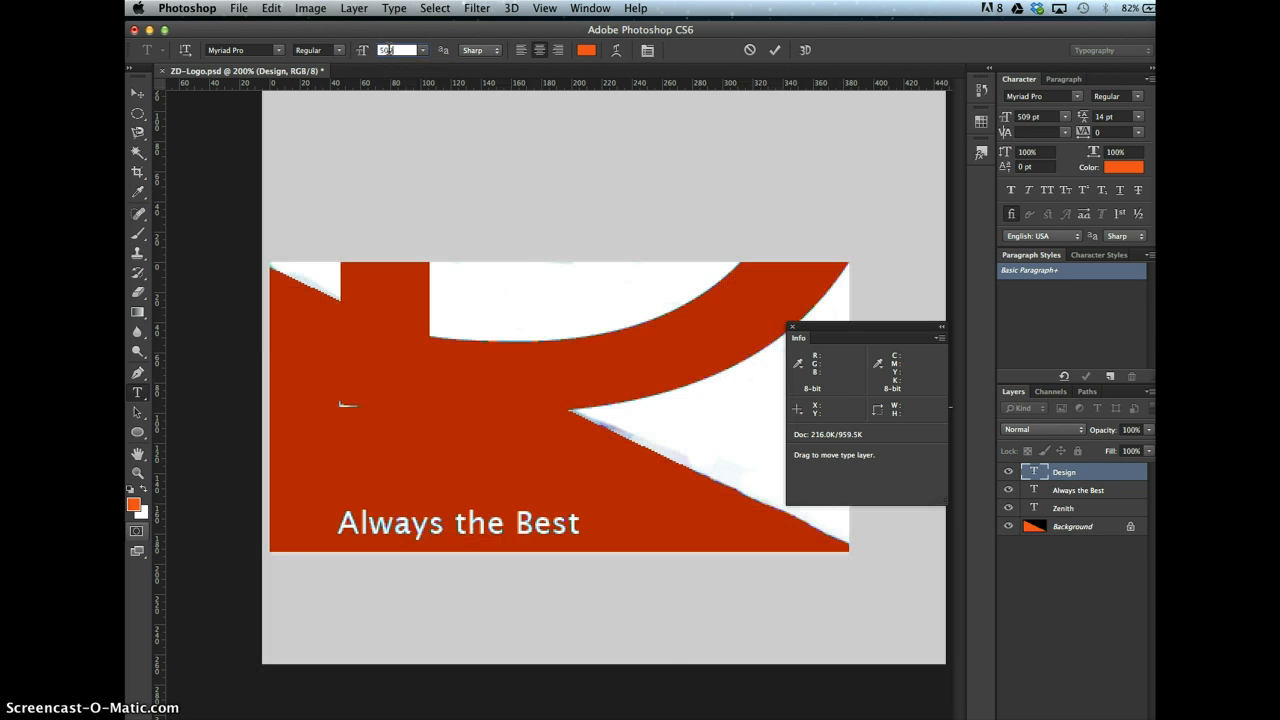
{"action": "key", "text": "BackSpace"}
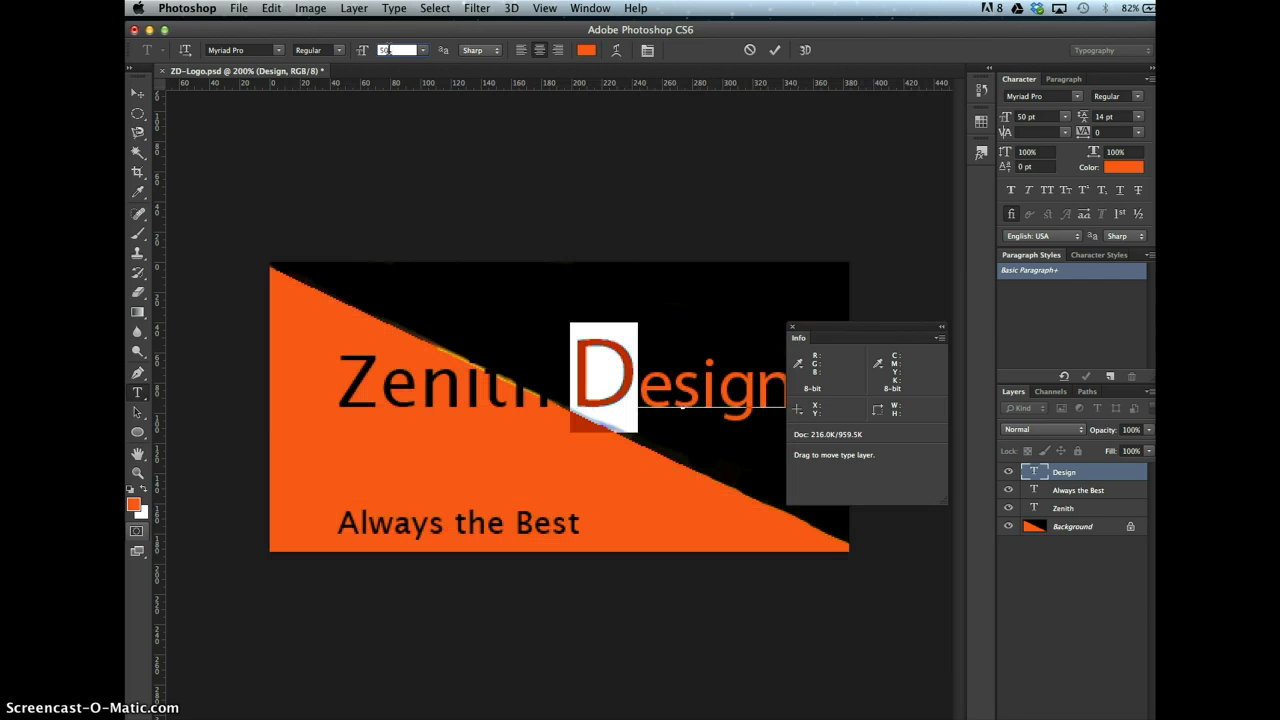
{"action": "key", "text": "Return"}
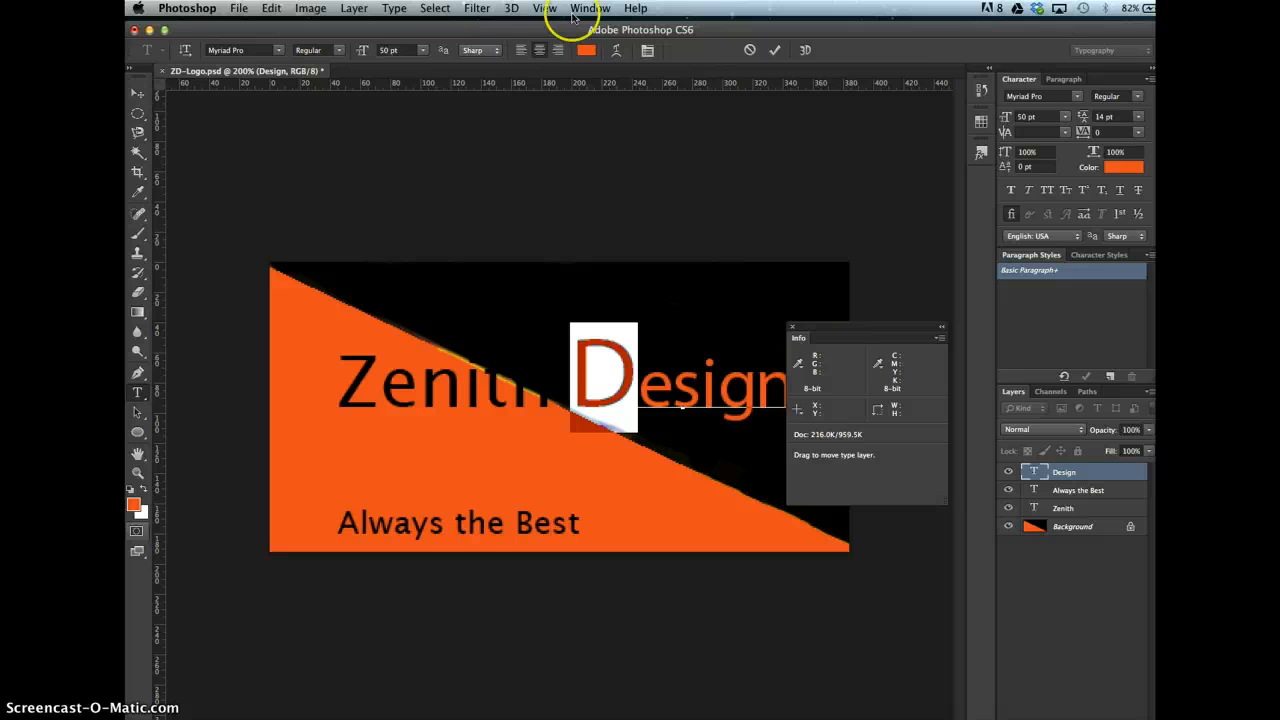
{"action": "left_click", "coordinate": [1022, 166]}
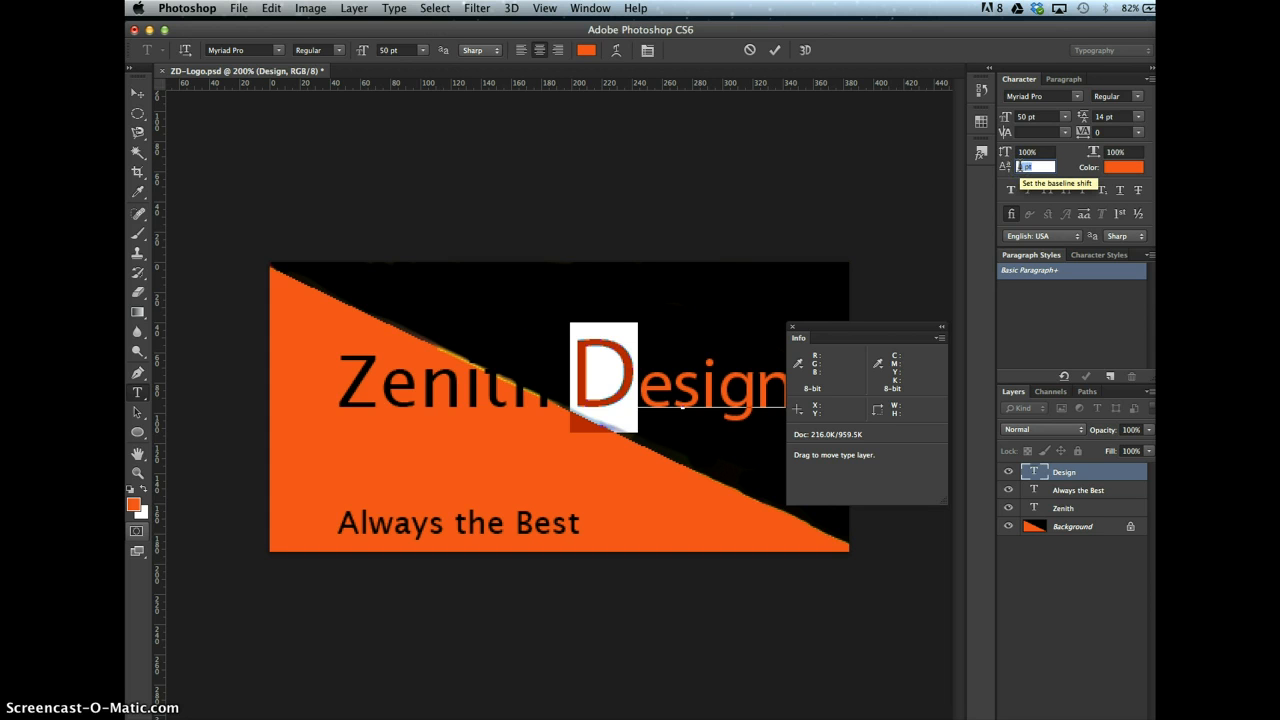
{"action": "type", "text": "-5"}
{"action": "key", "text": "Return"}
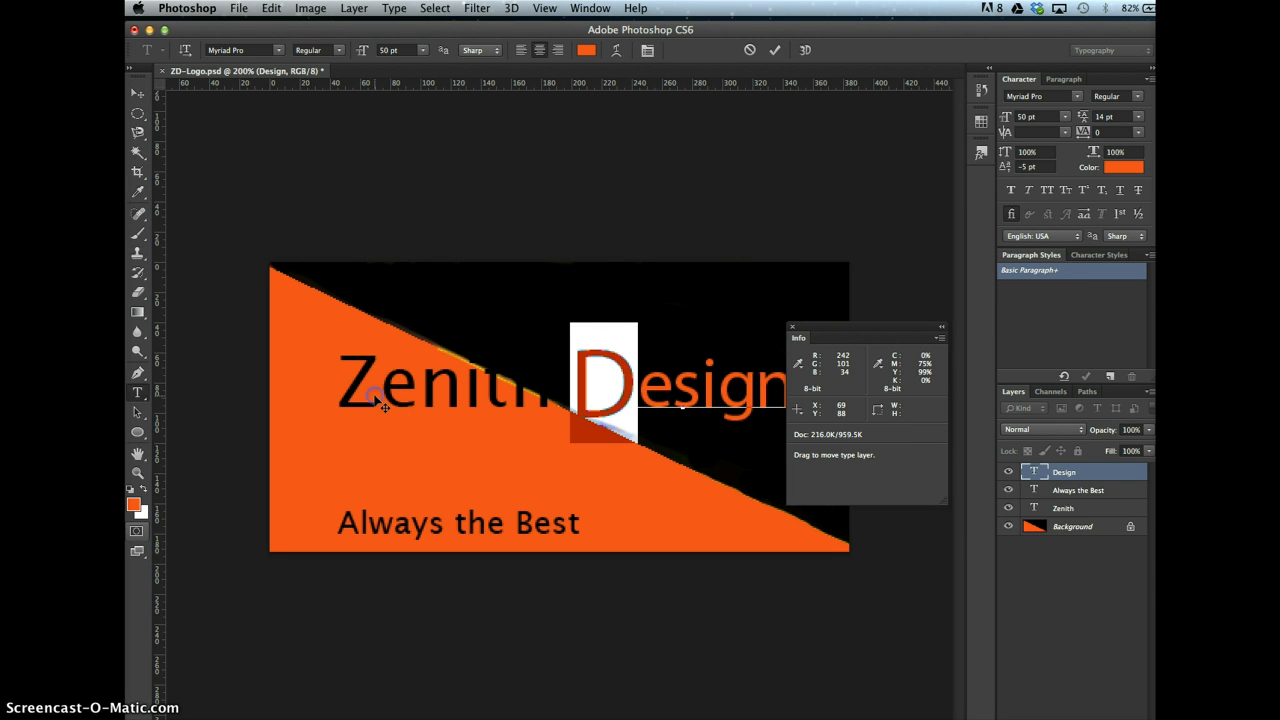
{"action": "left_click", "coordinate": [137, 90]}
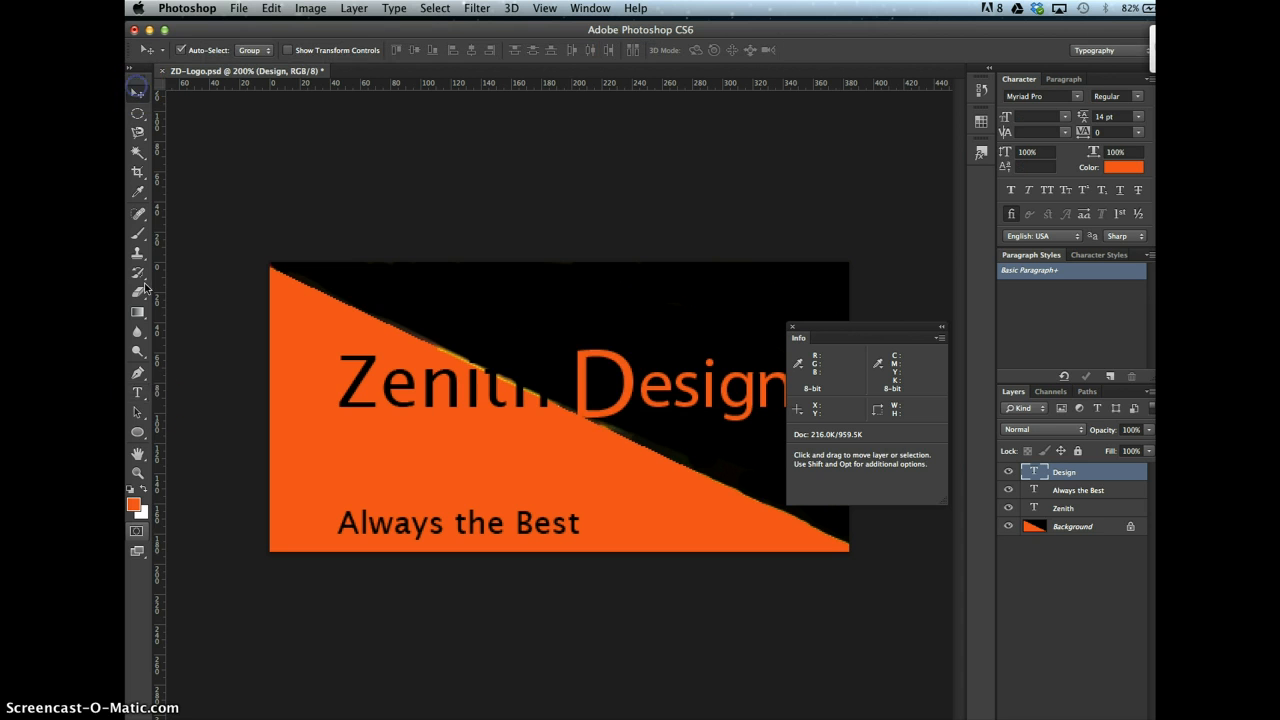
- Set the "Z" of "Zenith" to 50 pt with a baseline shift of -5 pt, and save the file
{"action": "left_click", "coordinate": [142, 399]}
{"action": "left_click_drag", "start_coordinate": [378, 402], "coordinate": [327, 400]}
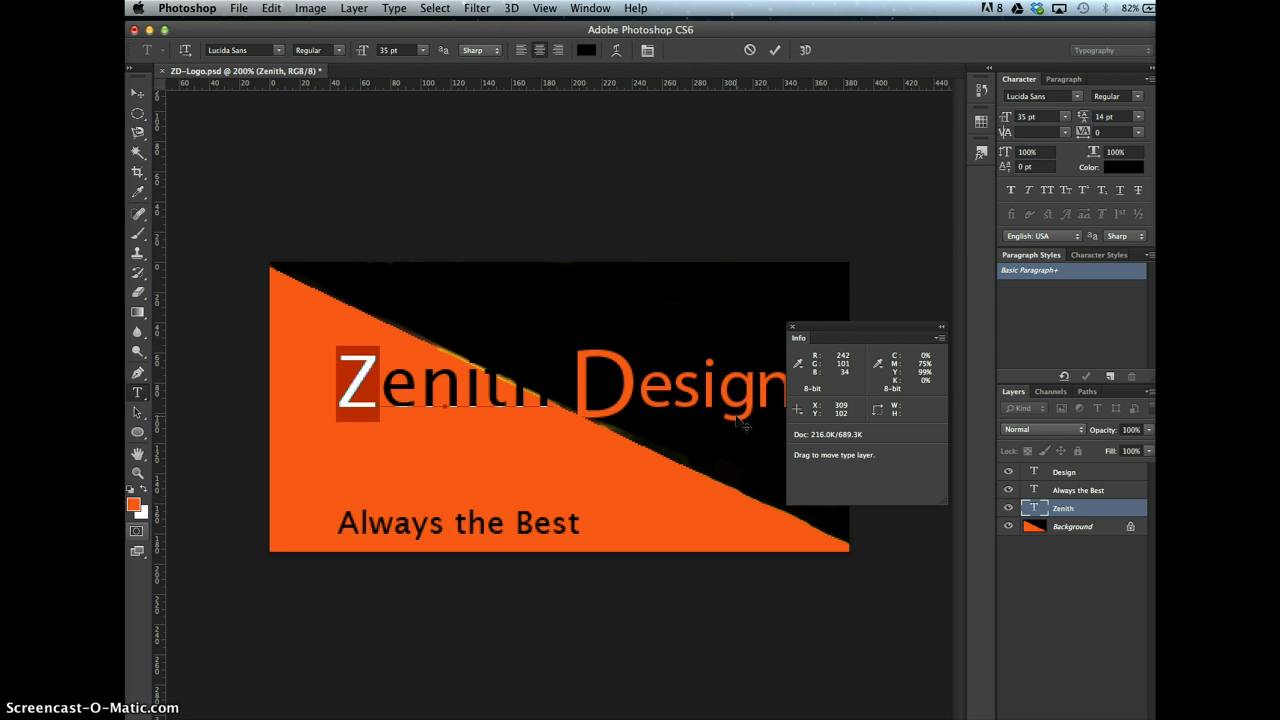
{"action": "left_click", "coordinate": [383, 50]}
{"action": "type", "text": "50"}
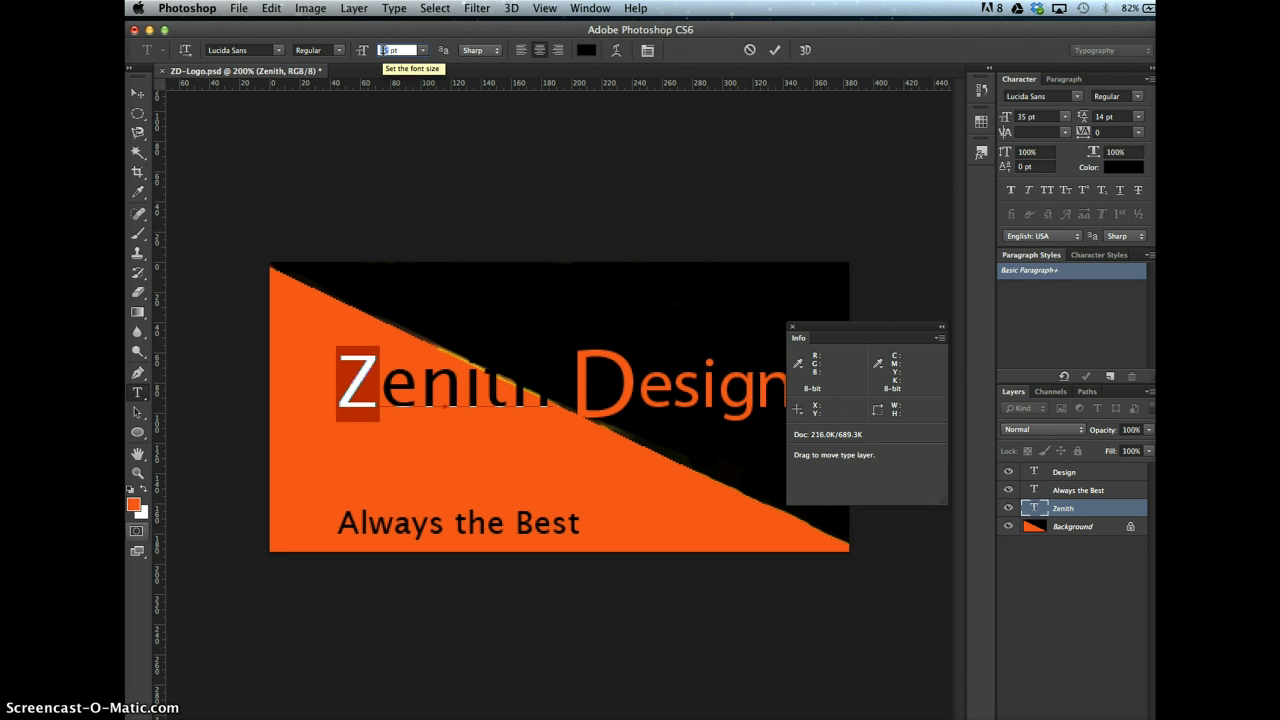
{"action": "key", "text": "Return"}
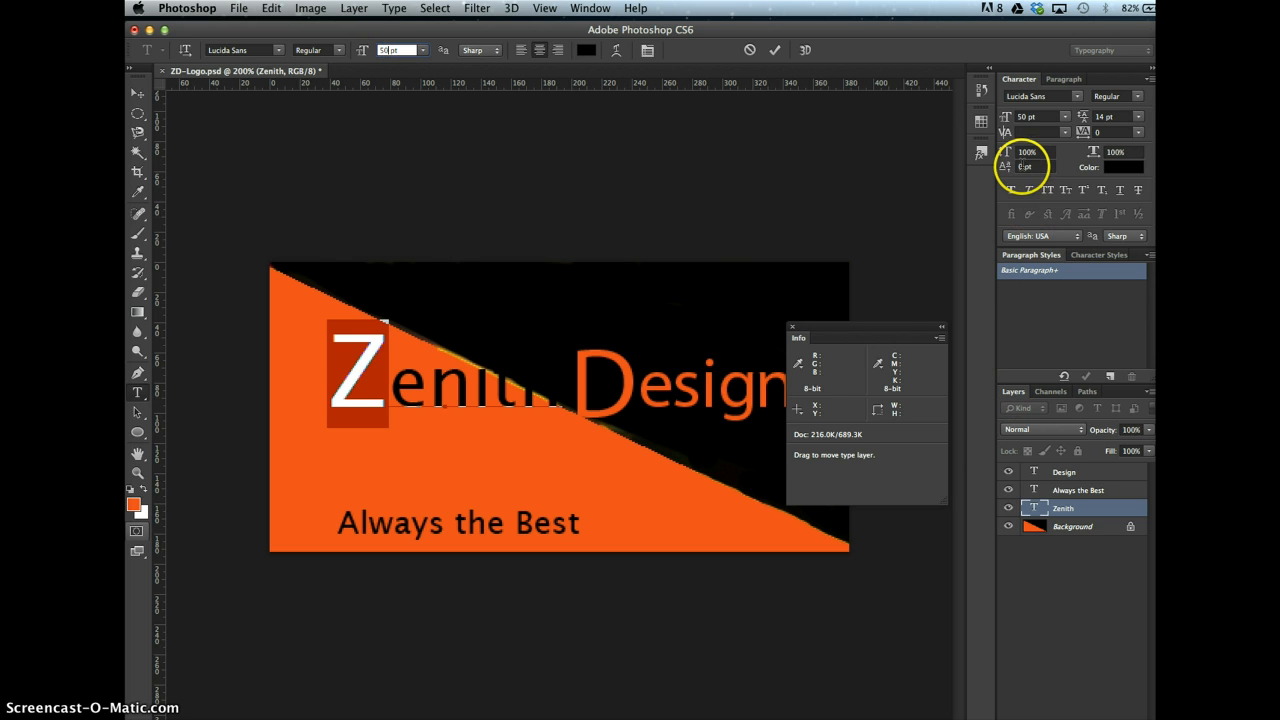
{"action": "left_click", "coordinate": [1024, 166]}
{"action": "type", "text": "-5"}
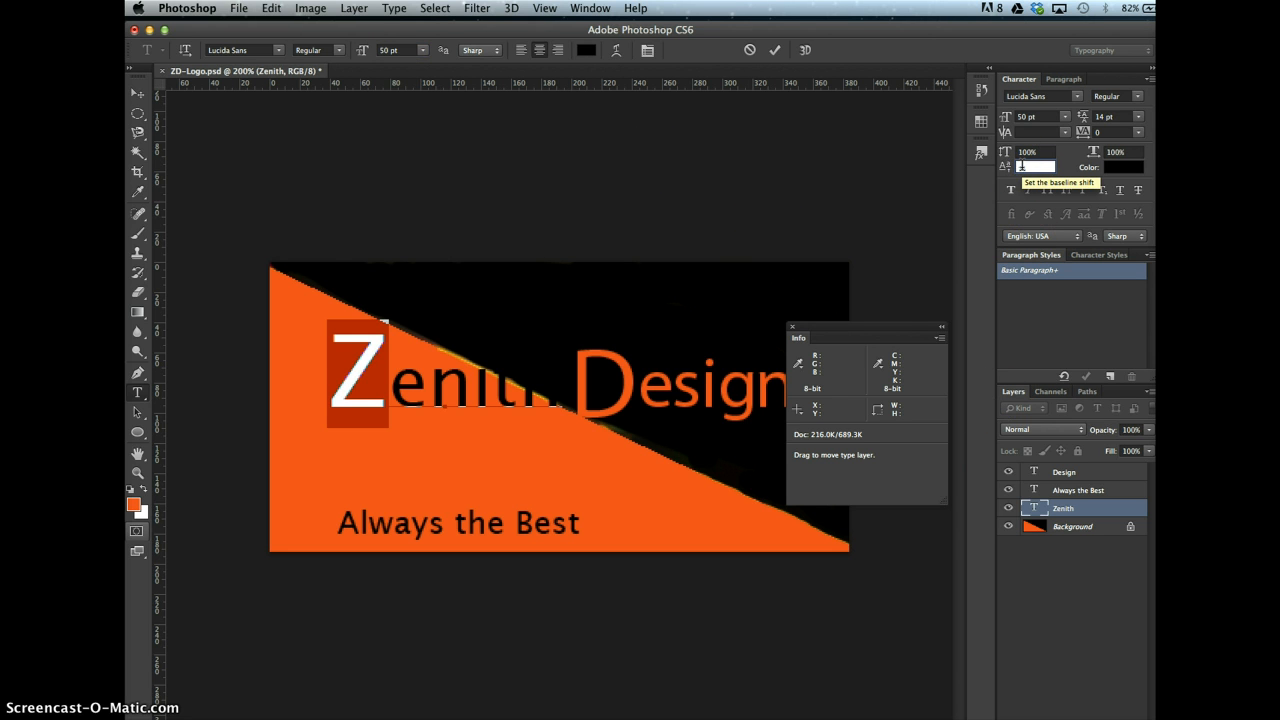
{"action": "key", "text": "Return"}
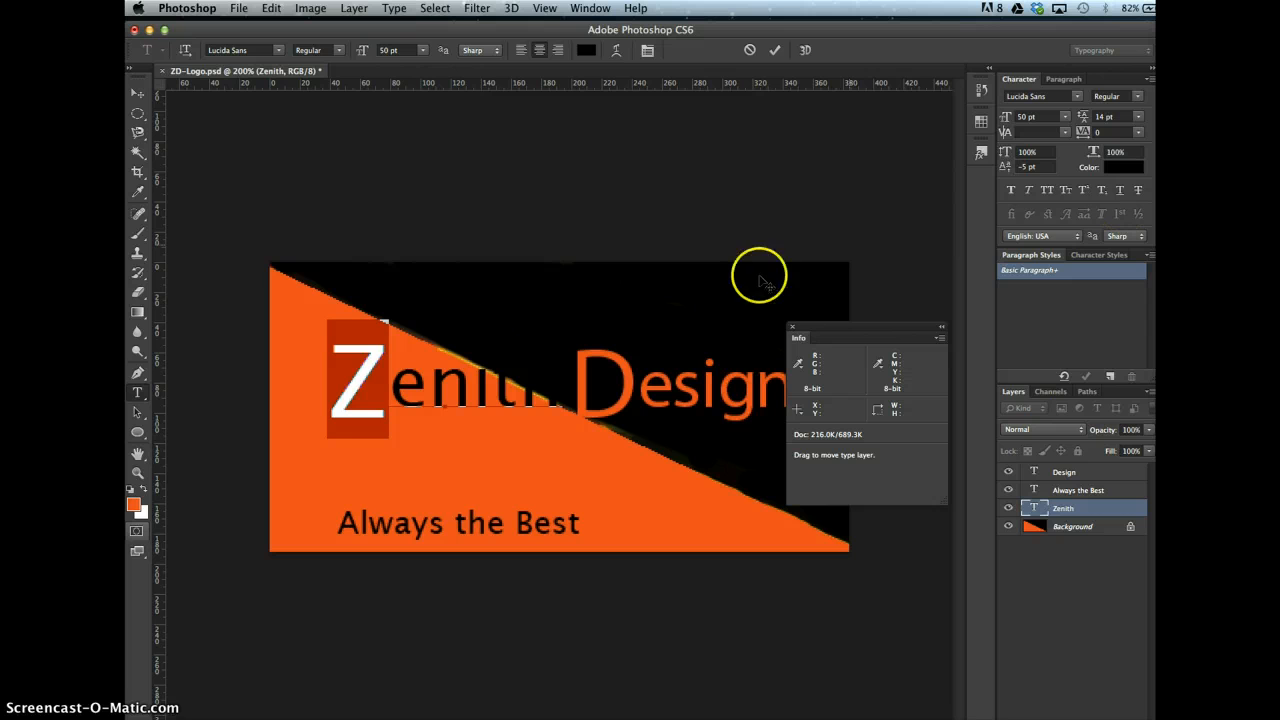
{"action": "left_click", "coordinate": [136, 93]}
{"action": "left_click", "coordinate": [445, 430]}
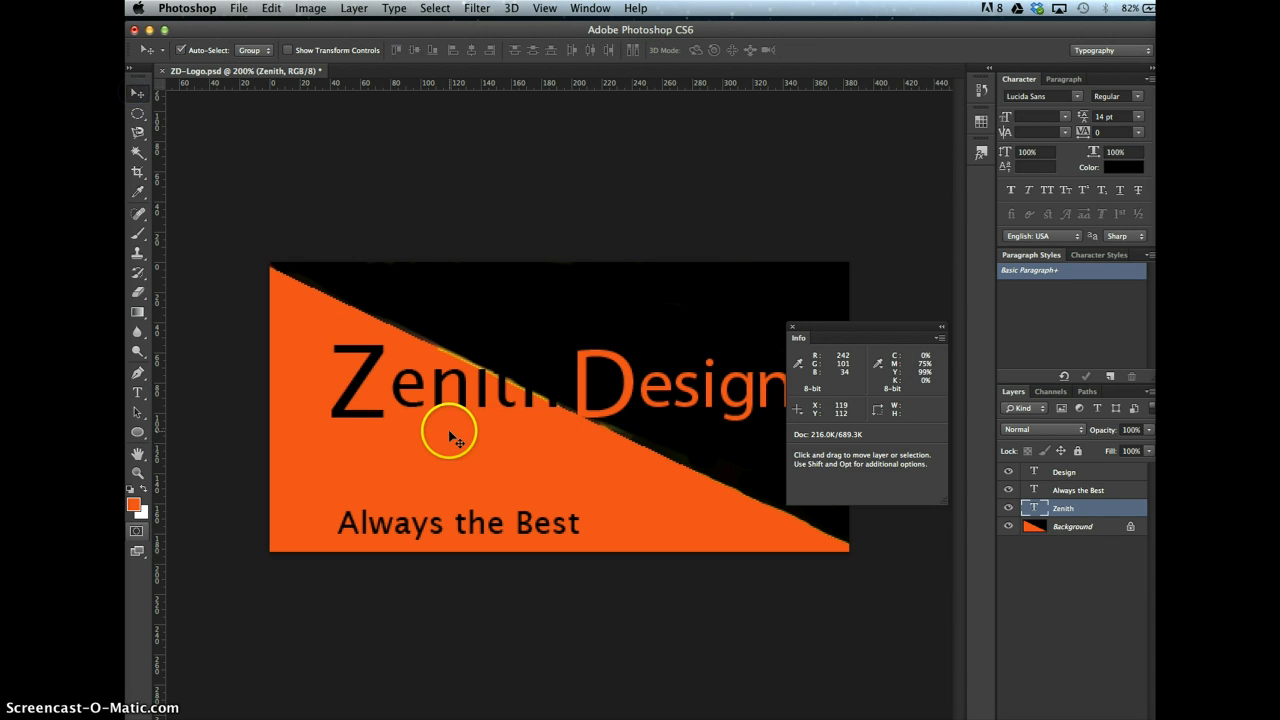
{"action": "key", "text": "super+s"}
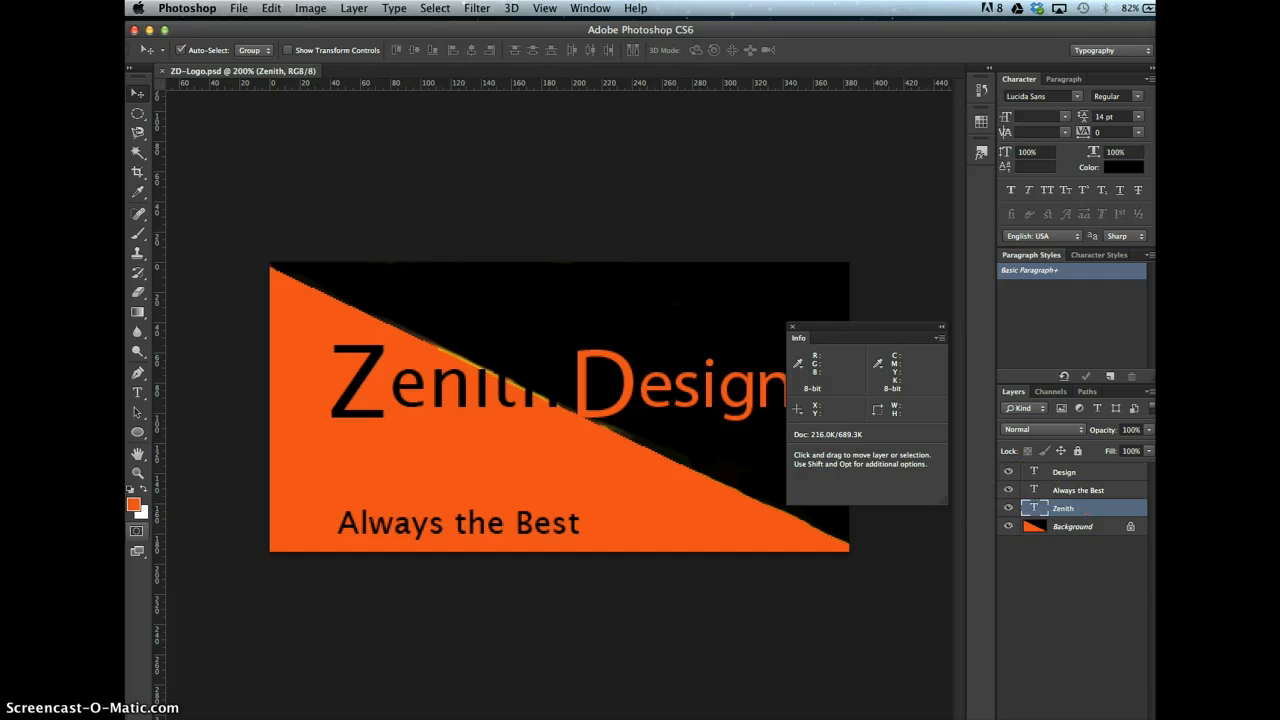
- Apply Smooth anti-aliasing to the "Zenith" type layer and save the file
{"action": "left_click", "coordinate": [396, 8]}
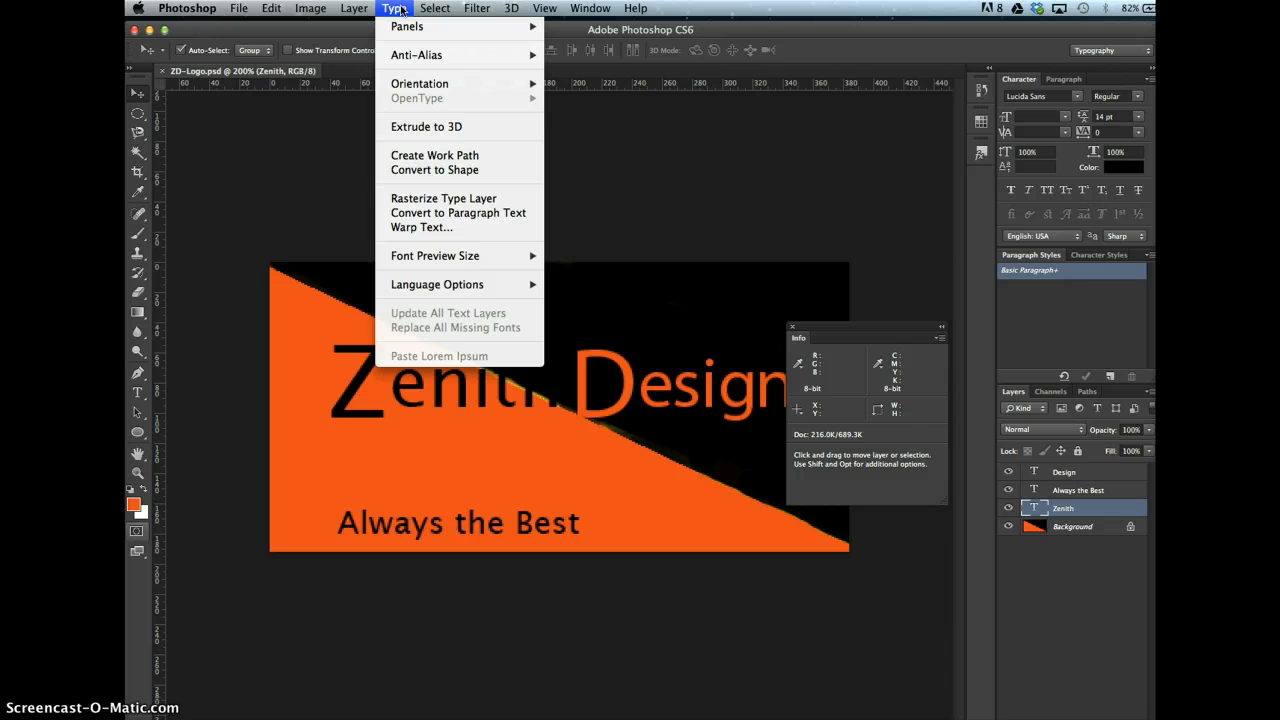
{"action": "mouse_move", "coordinate": [514, 54]}
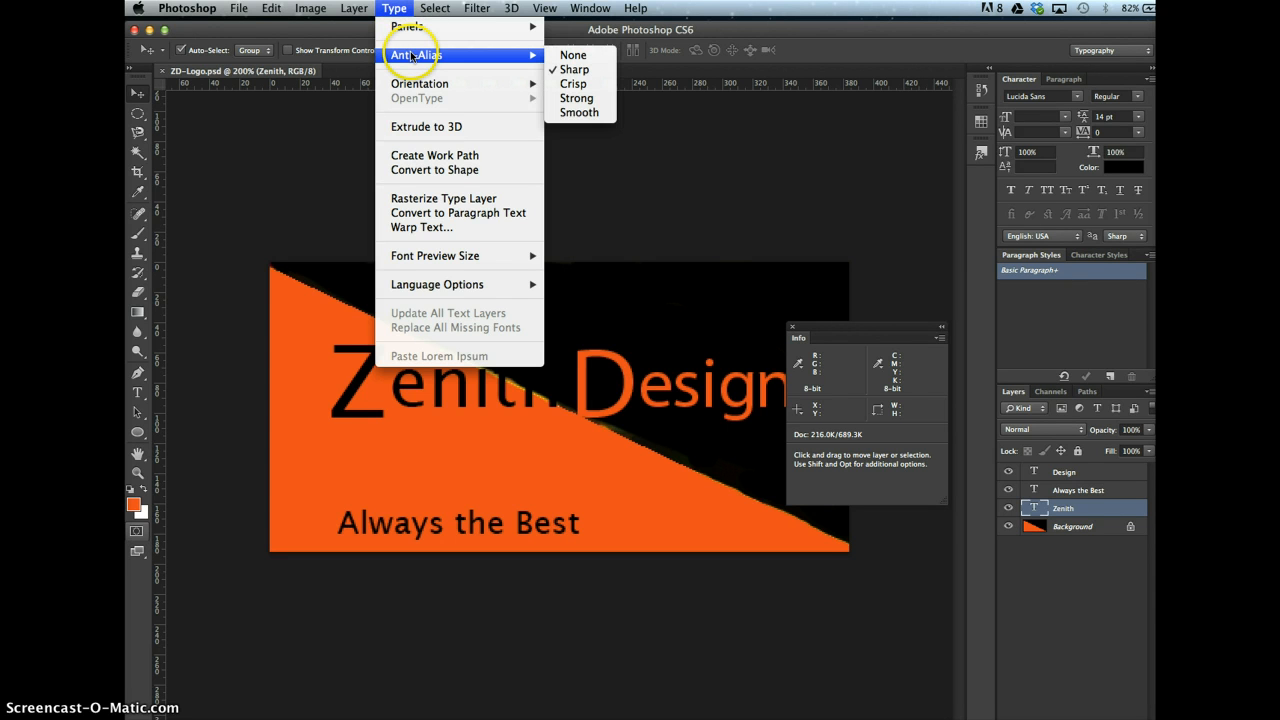
{"action": "left_click", "coordinate": [577, 112]}
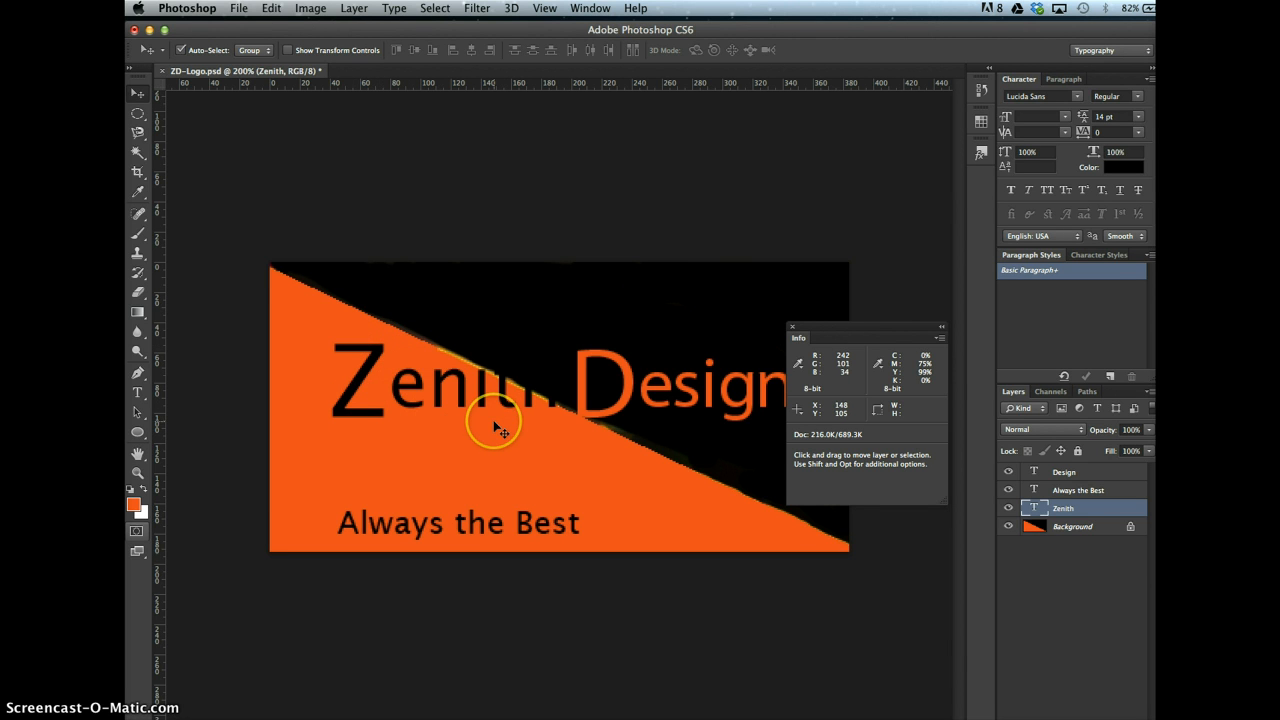
{"action": "key", "text": "super+s"}
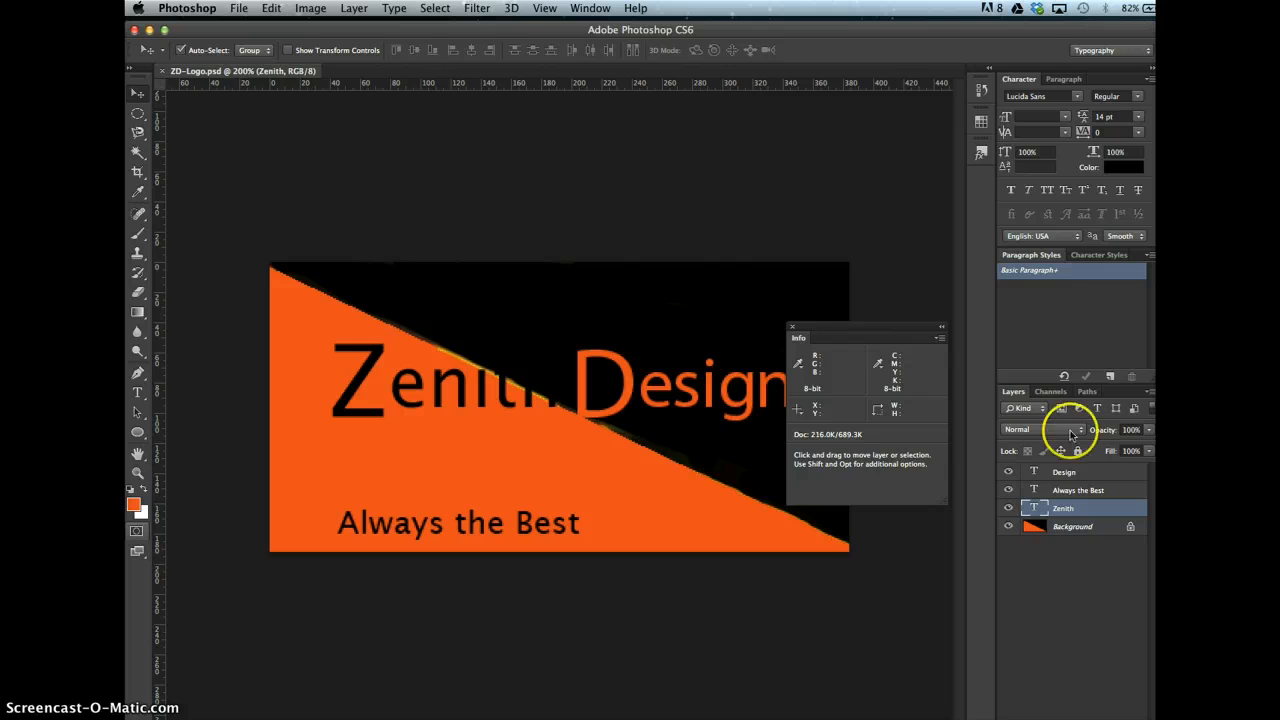
- Apply an Inner Bevel & Emboss effect to the "Design" layer with 150° angle and 30° altitude, and save the file
{"action": "left_click", "coordinate": [1062, 474]}
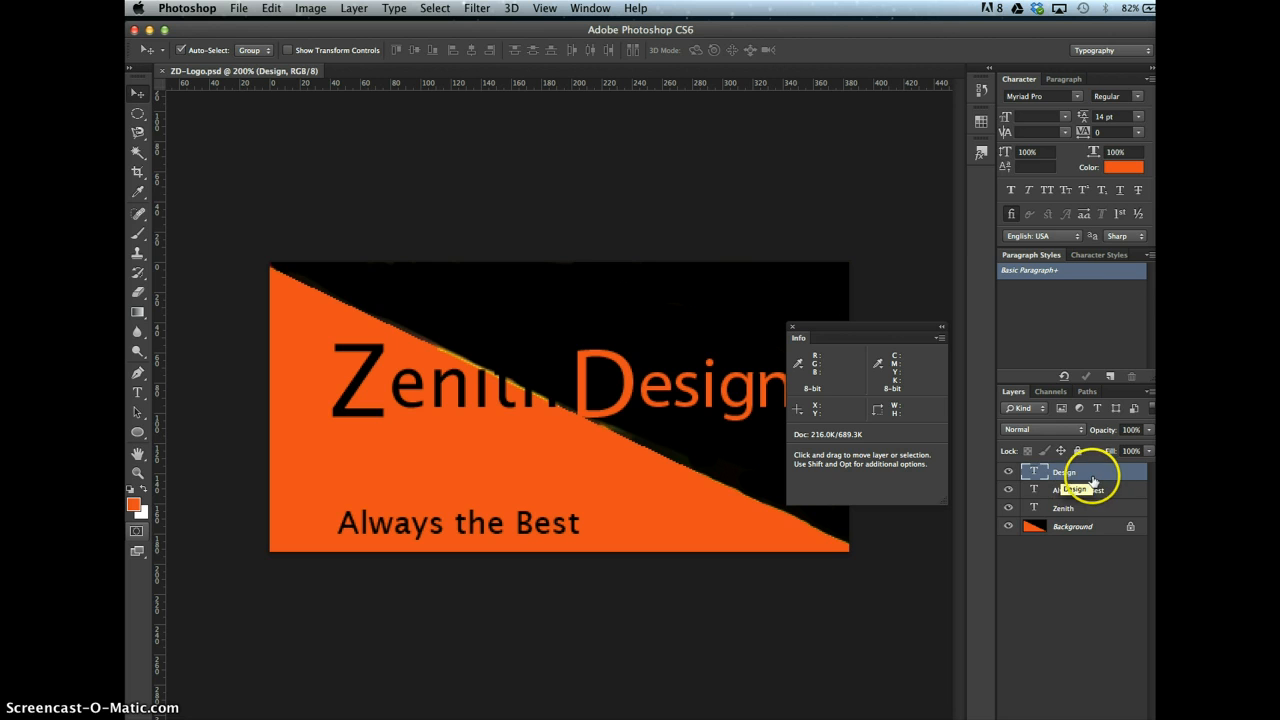
{"action": "right_click", "coordinate": [1095, 473]}
{"action": "double_click", "coordinate": [1095, 473]}
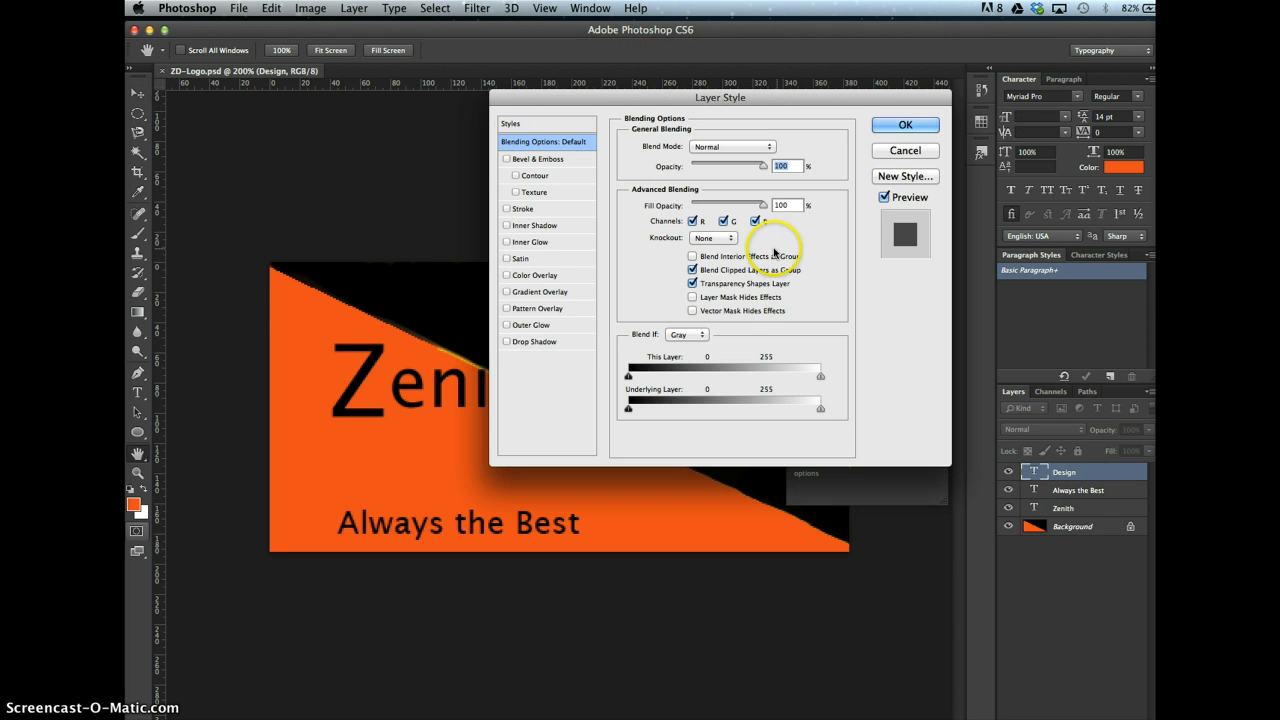
{"action": "left_click", "coordinate": [507, 158]}
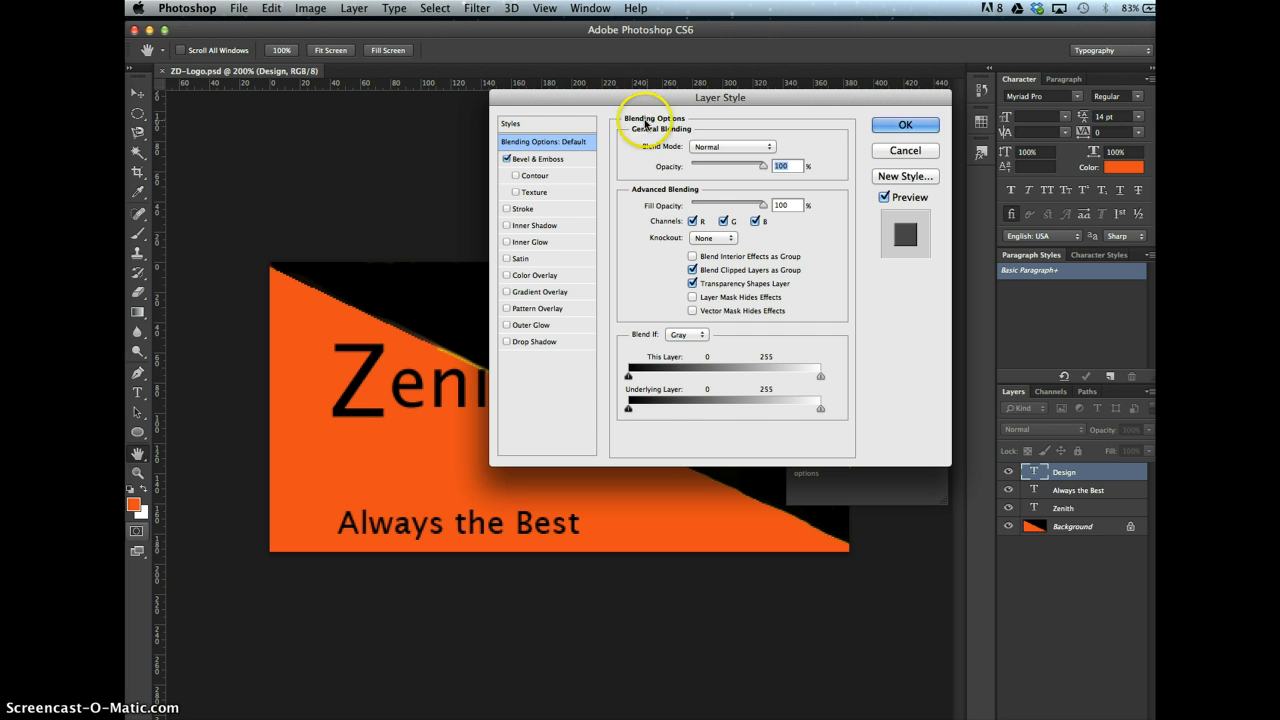
{"action": "left_click", "coordinate": [576, 160]}
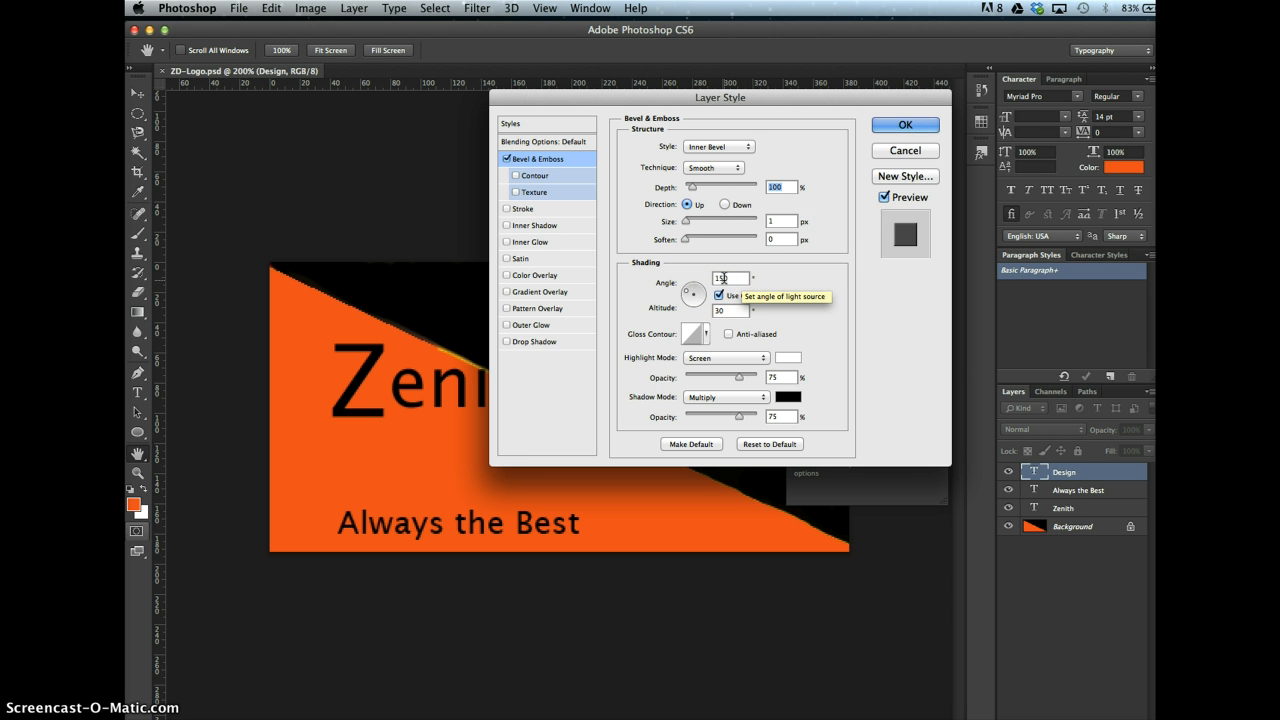
{"action": "left_click", "coordinate": [721, 310]}
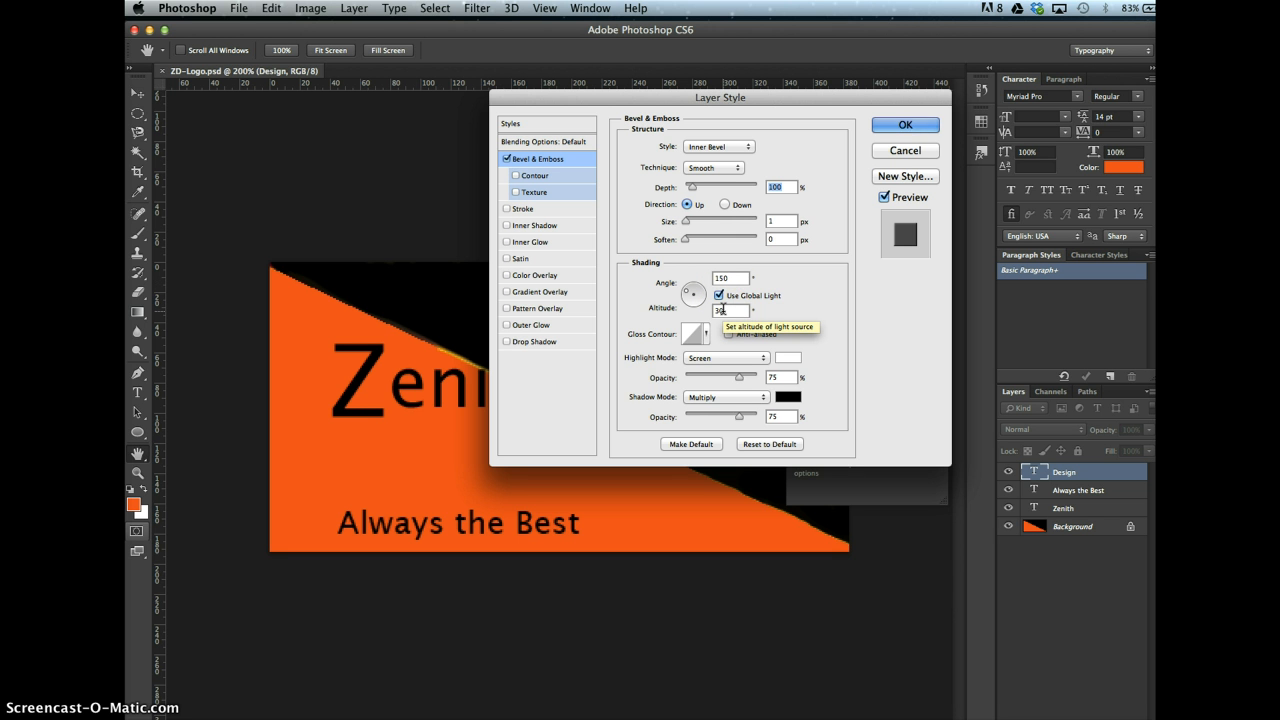
{"action": "left_click", "coordinate": [910, 124]}
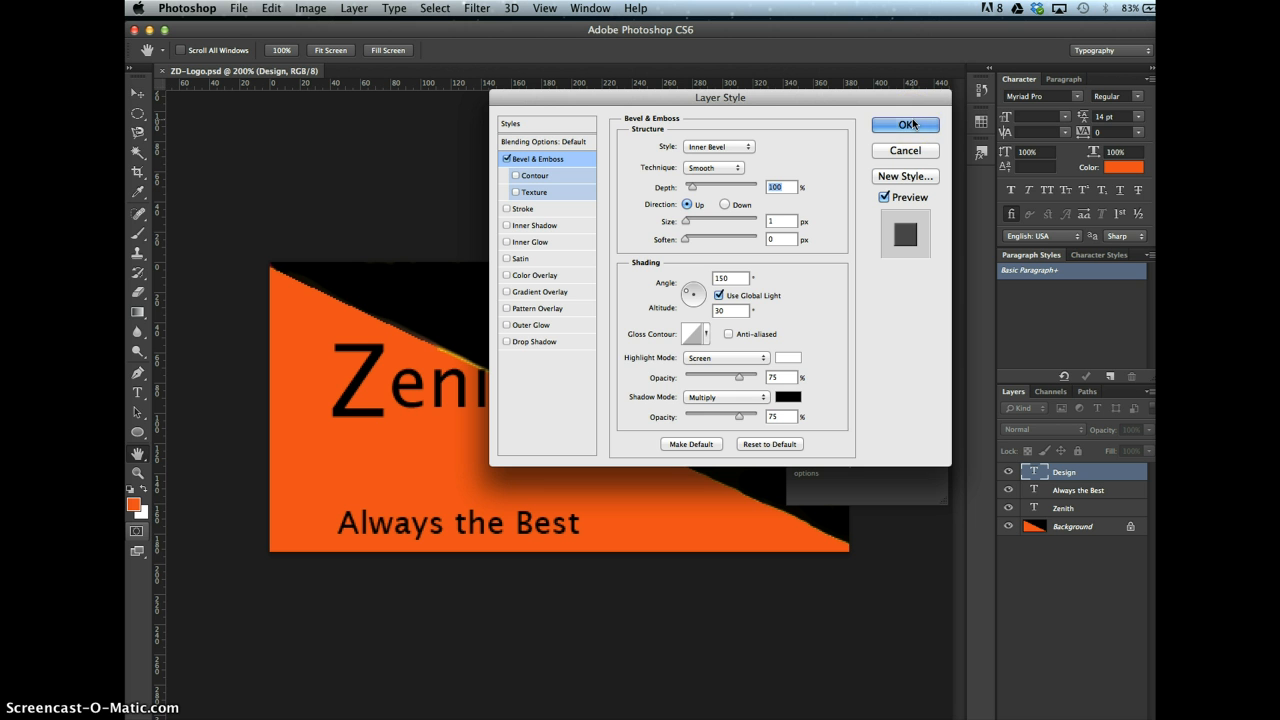
{"action": "left_click", "coordinate": [912, 124]}
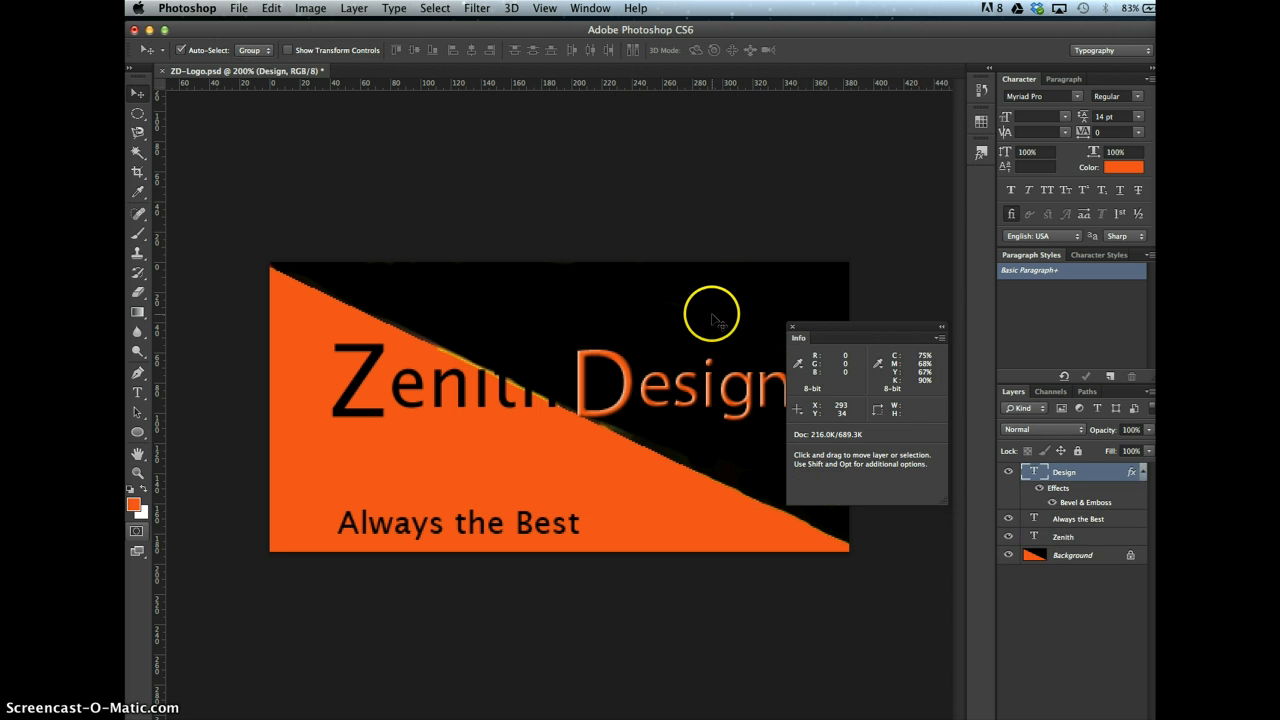
{"action": "key", "text": "super+s"}
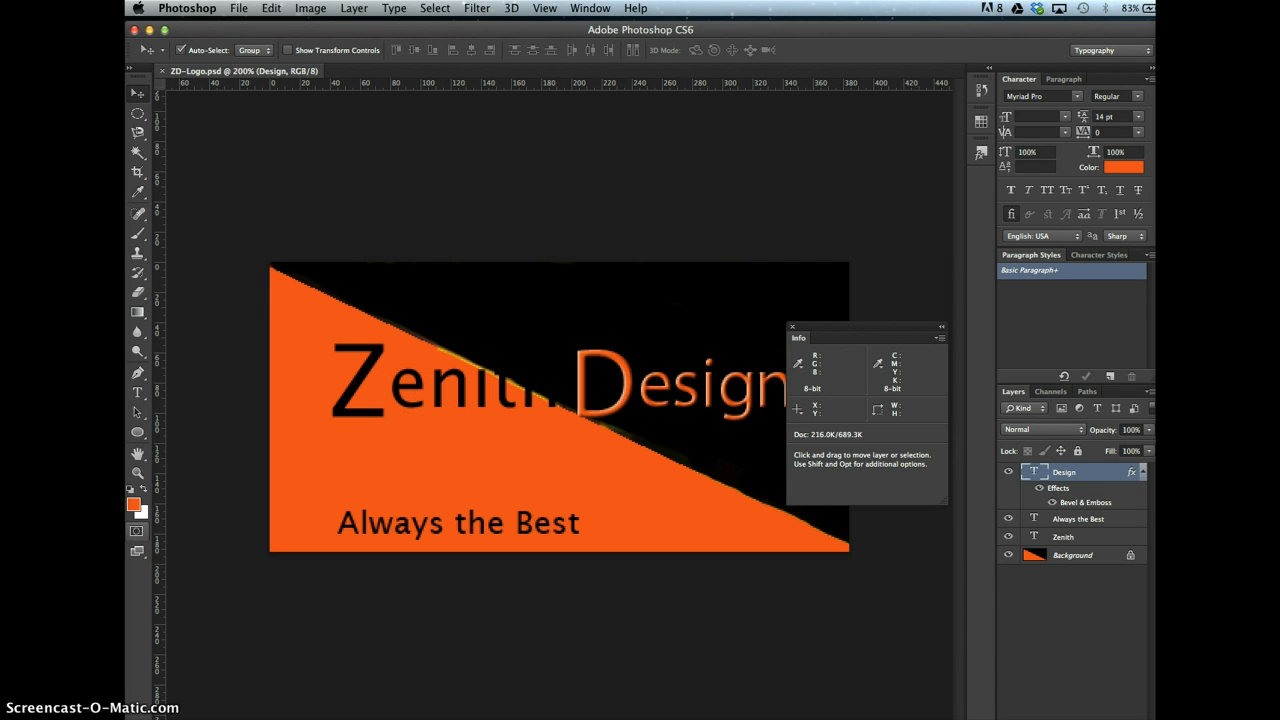
- Apply the same Inner Bevel & Emboss effect to the "Zenith" layer with 150° angle, and save the file
{"action": "left_click", "coordinate": [139, 391]}
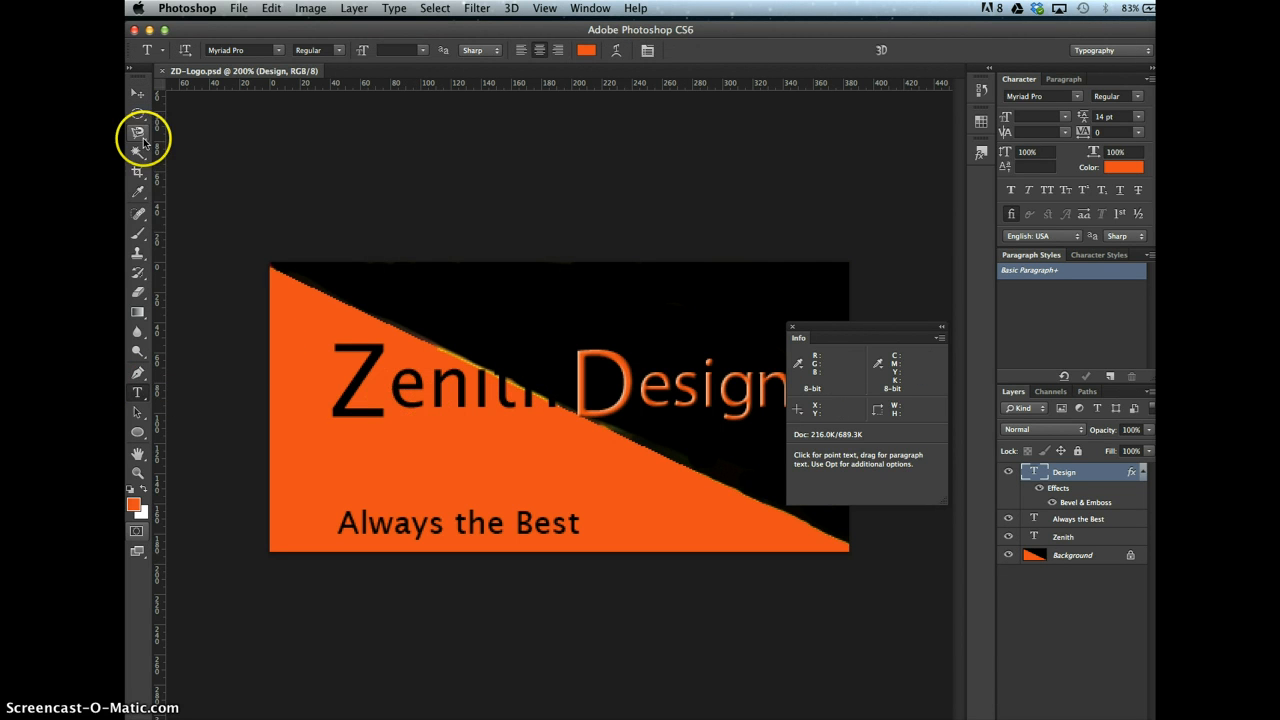
{"action": "left_click", "coordinate": [138, 100]}
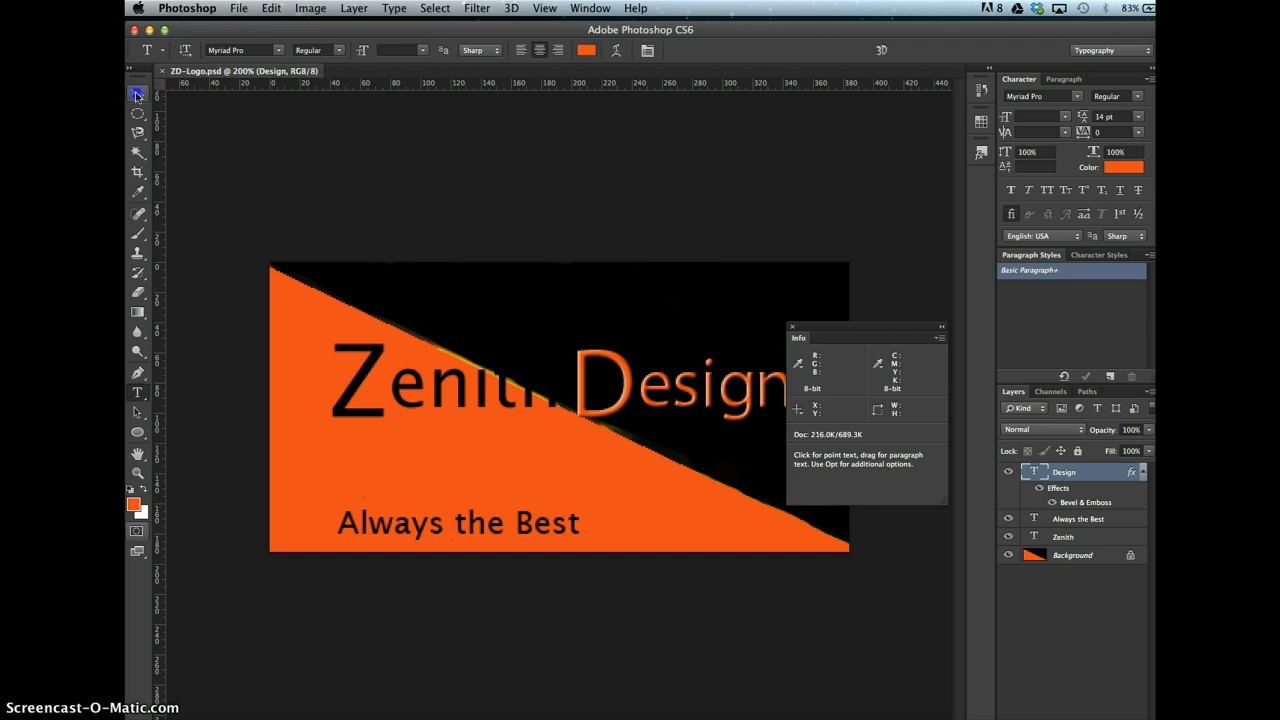
{"action": "left_click", "coordinate": [1094, 540]}
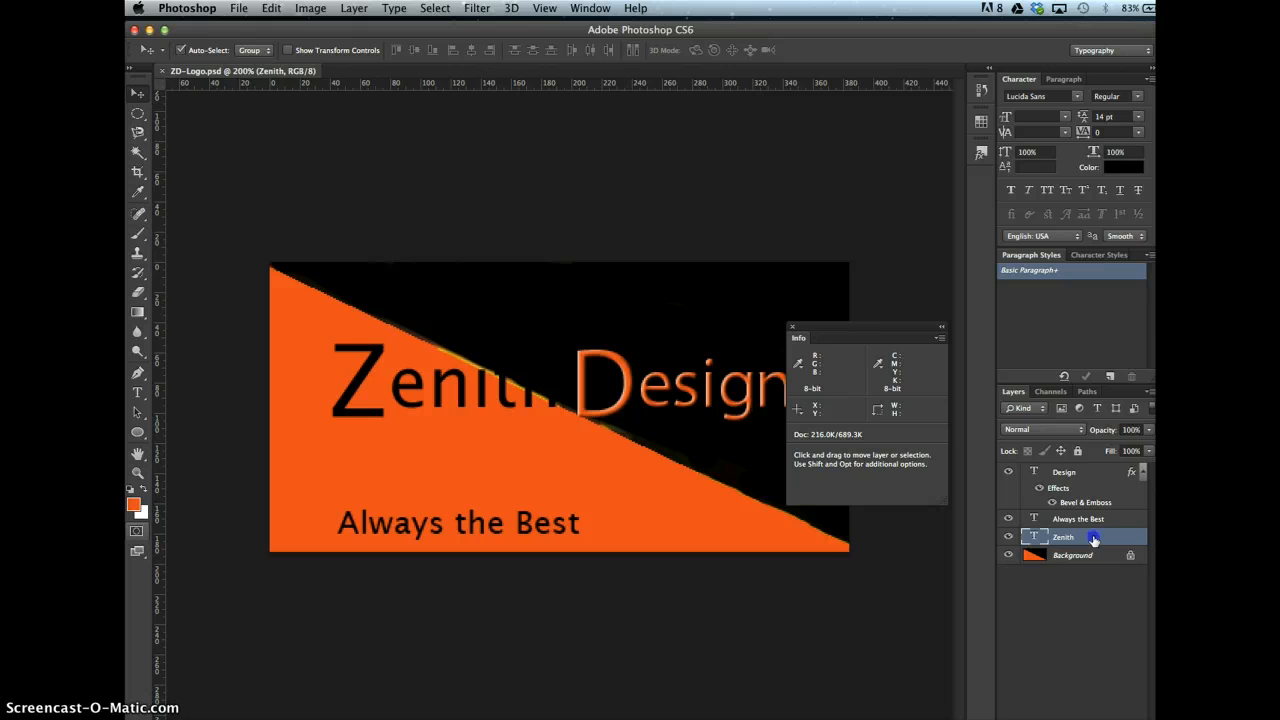
{"action": "double_click", "coordinate": [1094, 538]}
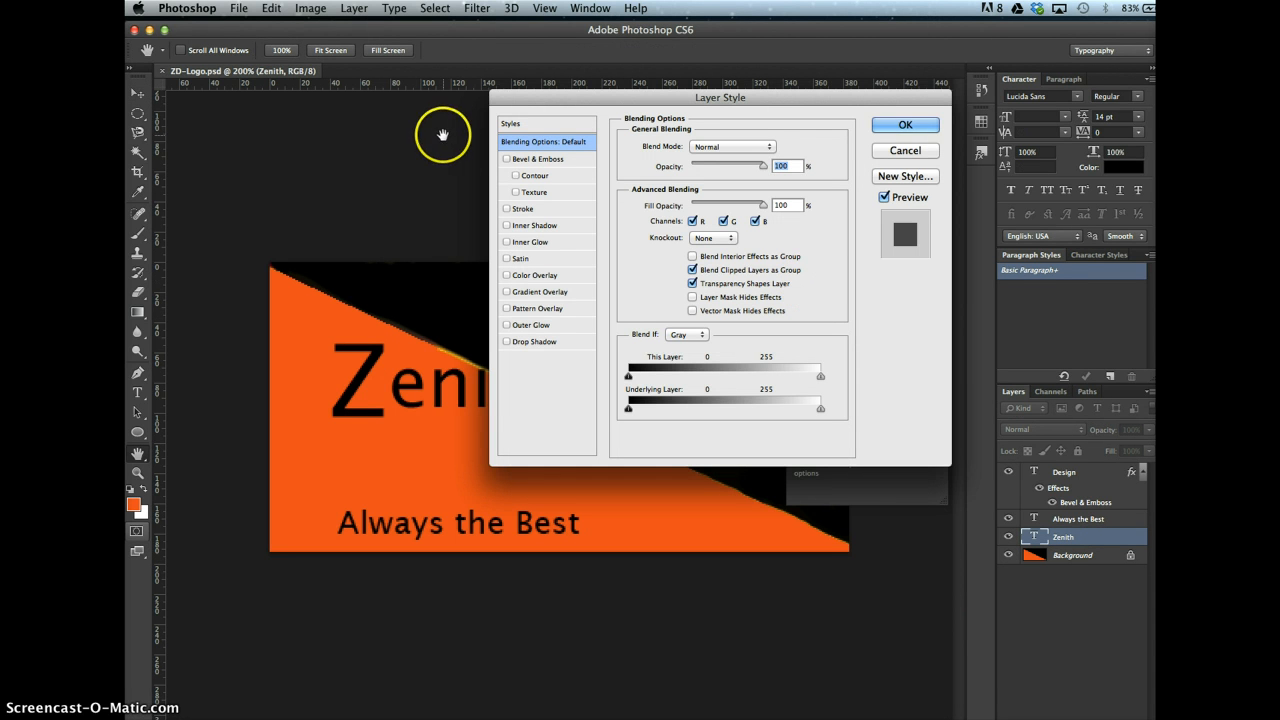
{"action": "left_click", "coordinate": [506, 158]}
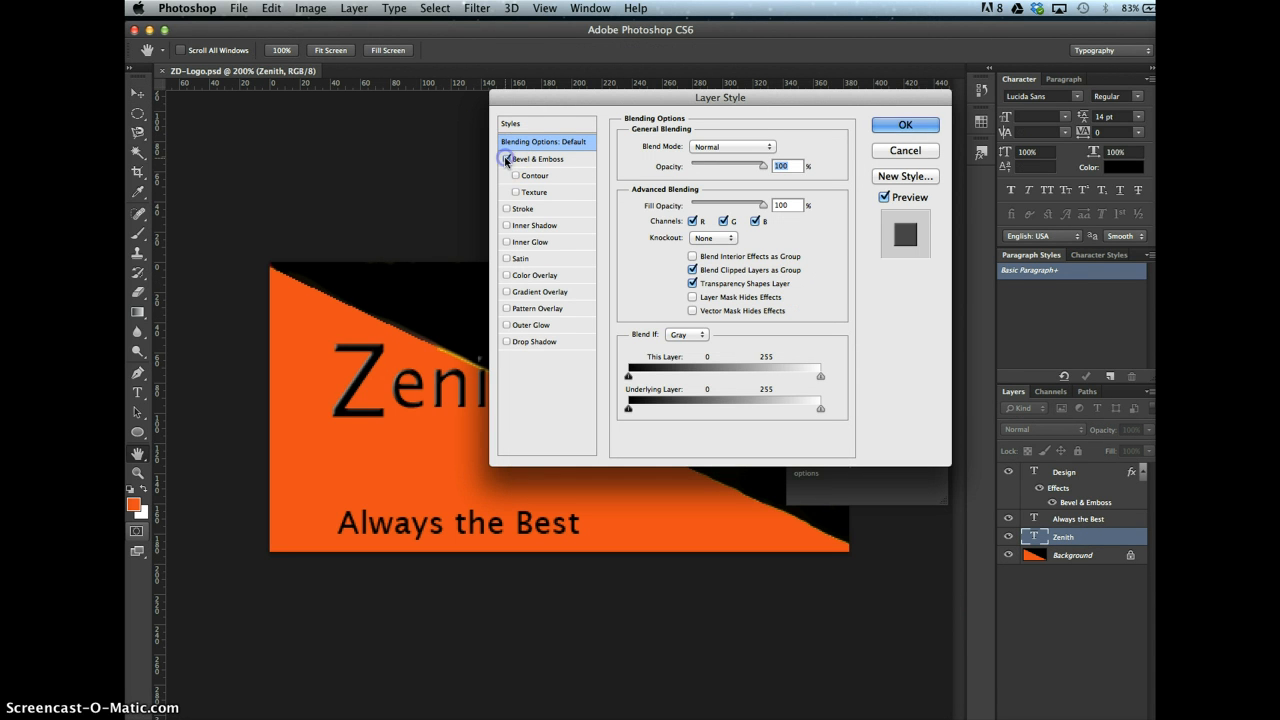
{"action": "left_click", "coordinate": [575, 158]}
{"action": "left_click", "coordinate": [727, 278]}
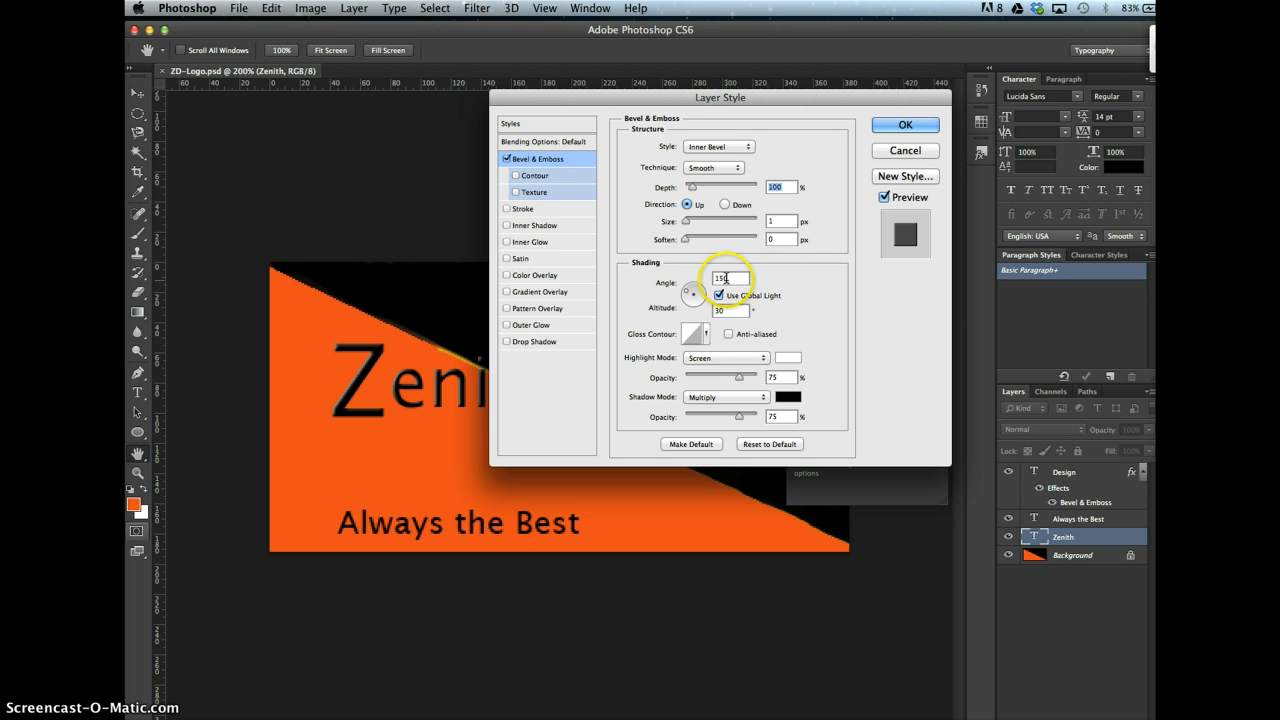
{"action": "left_click", "coordinate": [905, 124]}
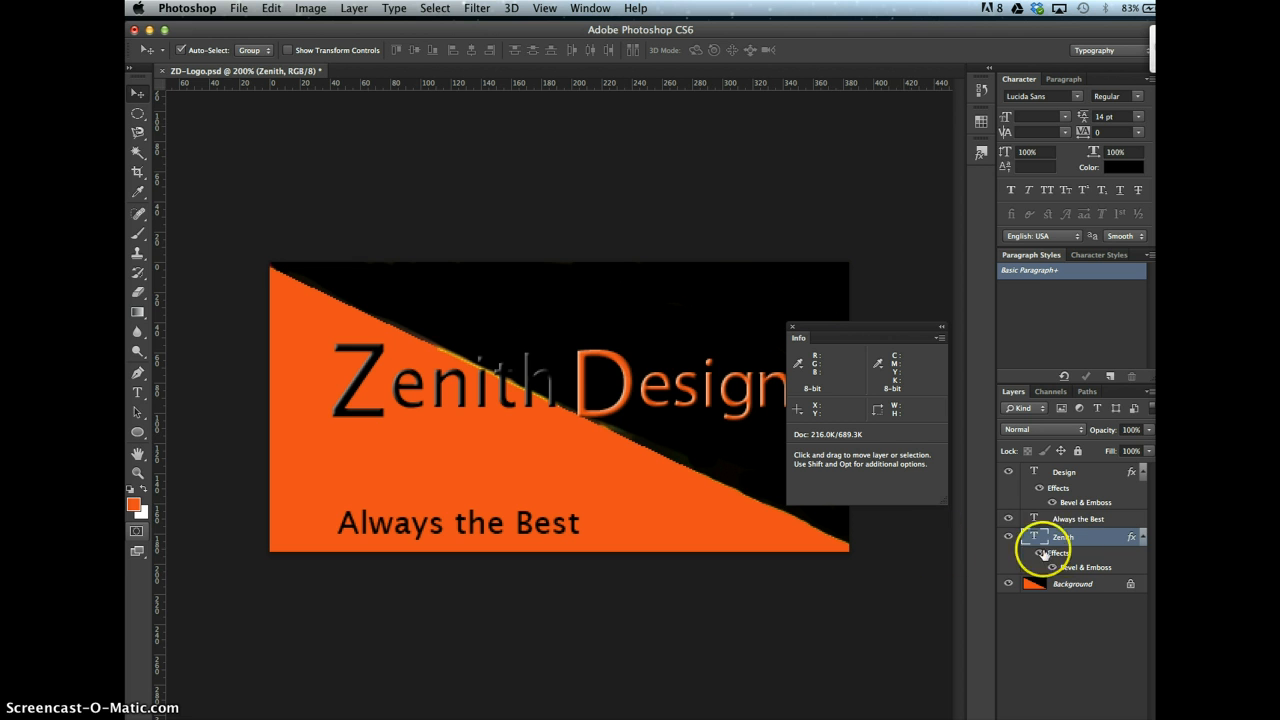
{"action": "key", "text": "super+s"}
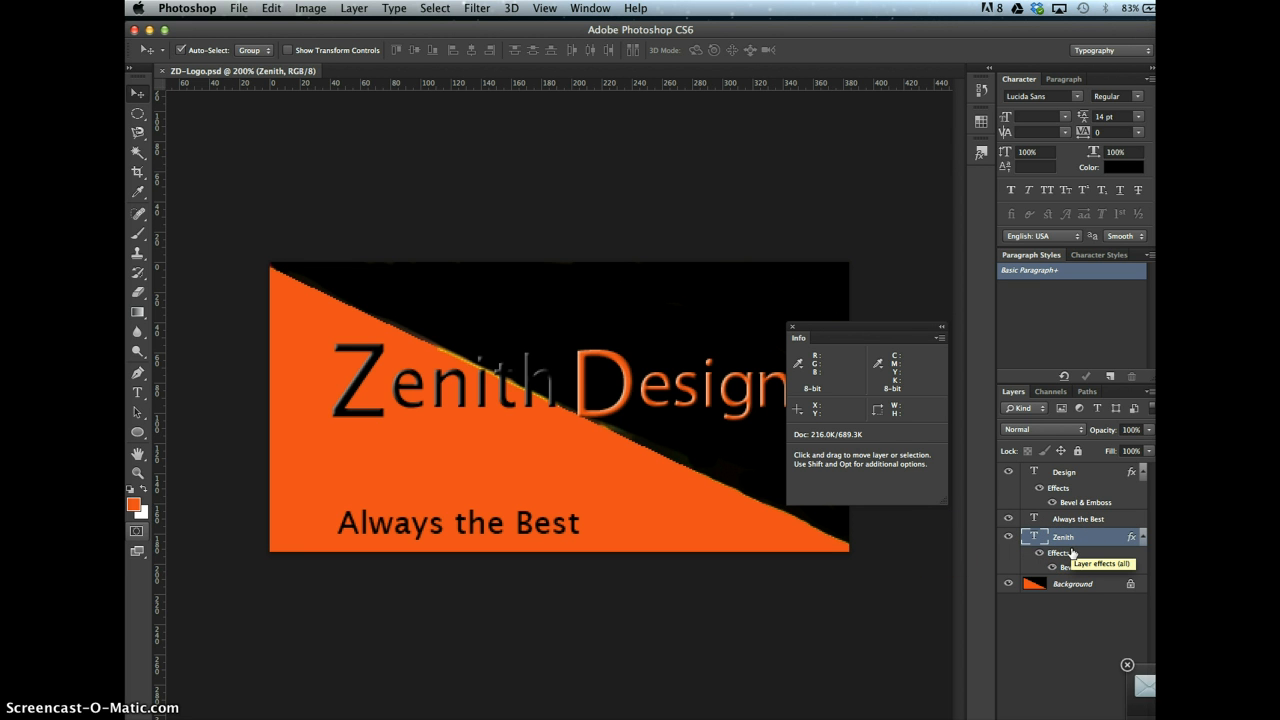
{"action": "left_click", "coordinate": [1127, 666]}
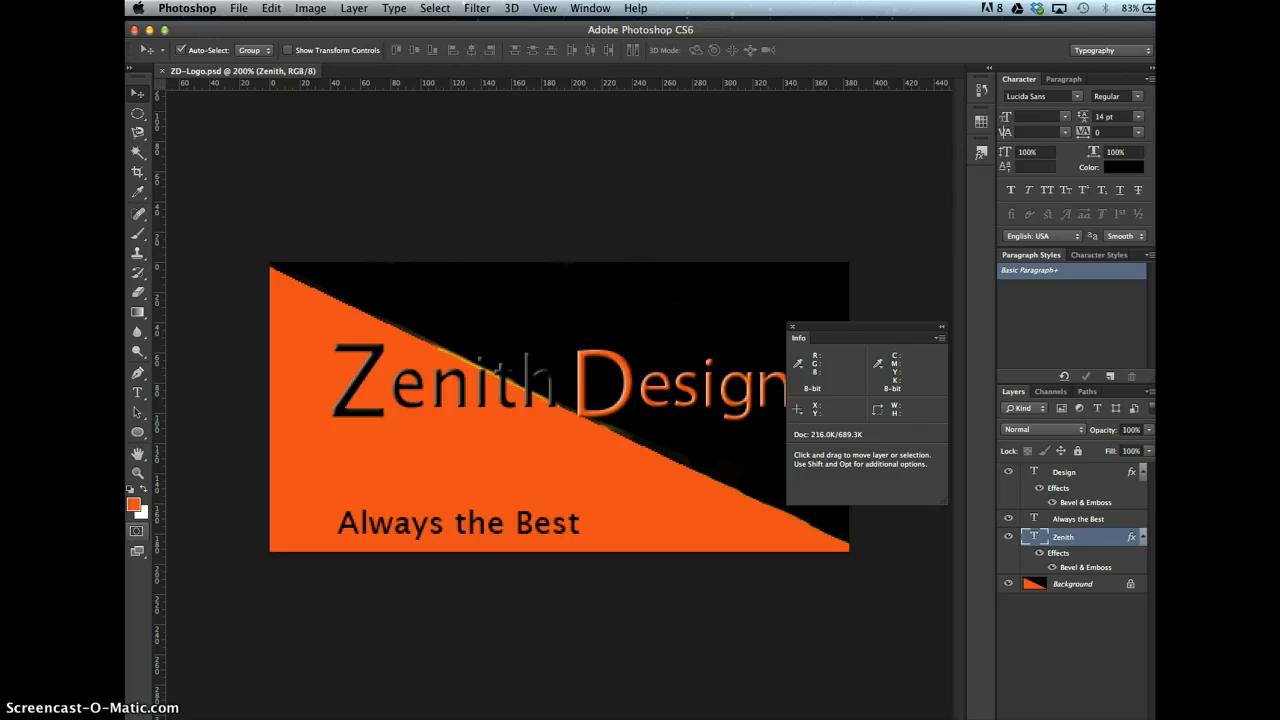
- Rasterize the "Always the Best" type layer and apply a Gaussian Blur with a radius of 1.0 pixels
{"action": "left_click", "coordinate": [1088, 519]}
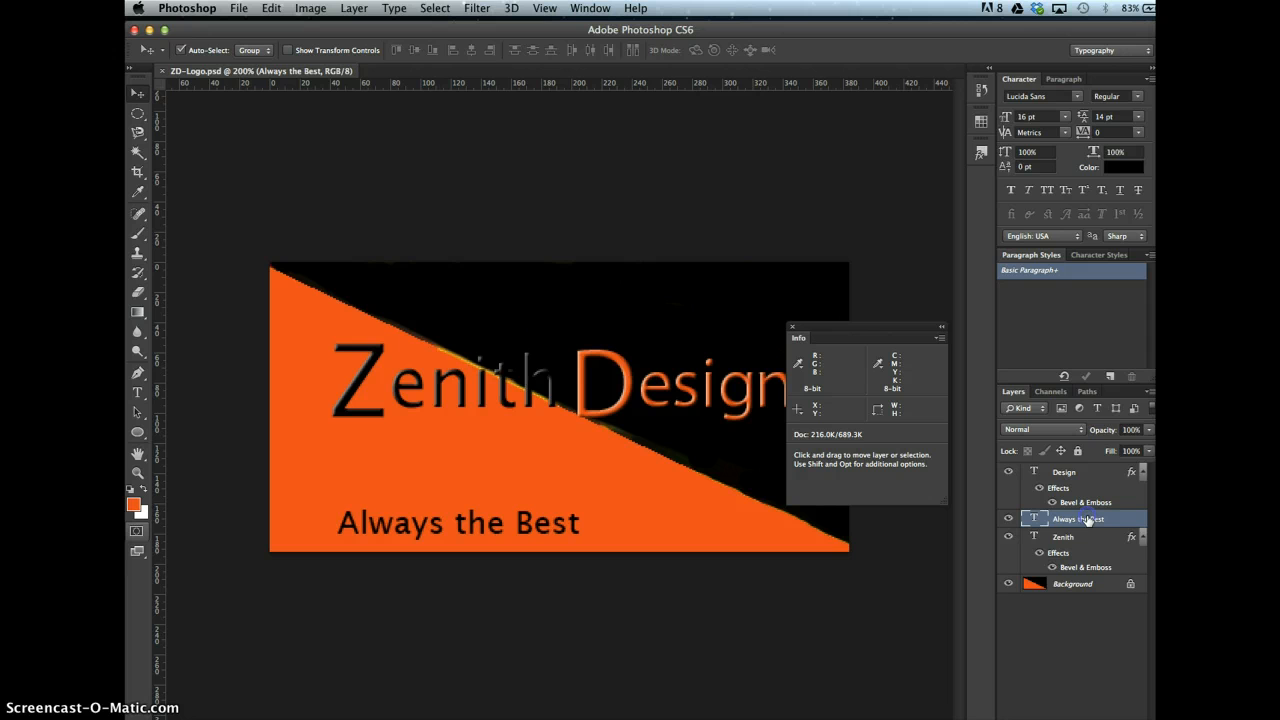
{"action": "left_click", "coordinate": [478, 9]}
{"action": "mouse_move", "coordinate": [563, 197]}
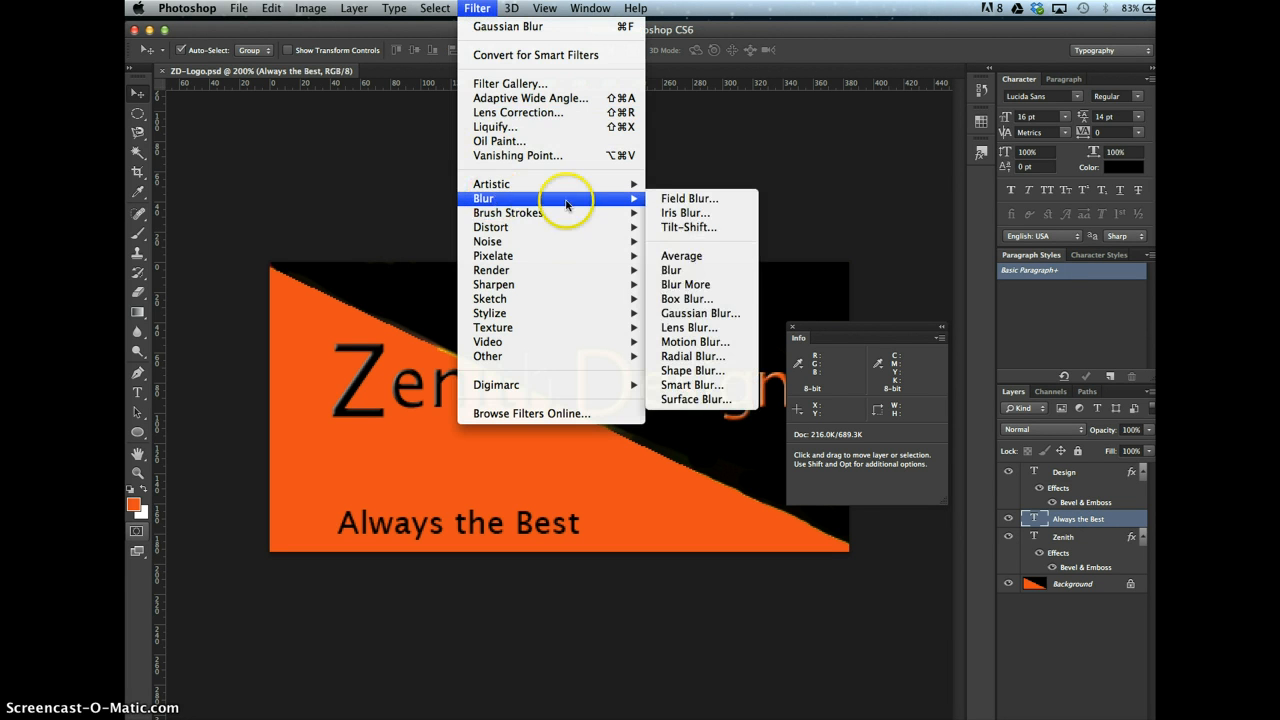
{"action": "left_click", "coordinate": [684, 314]}
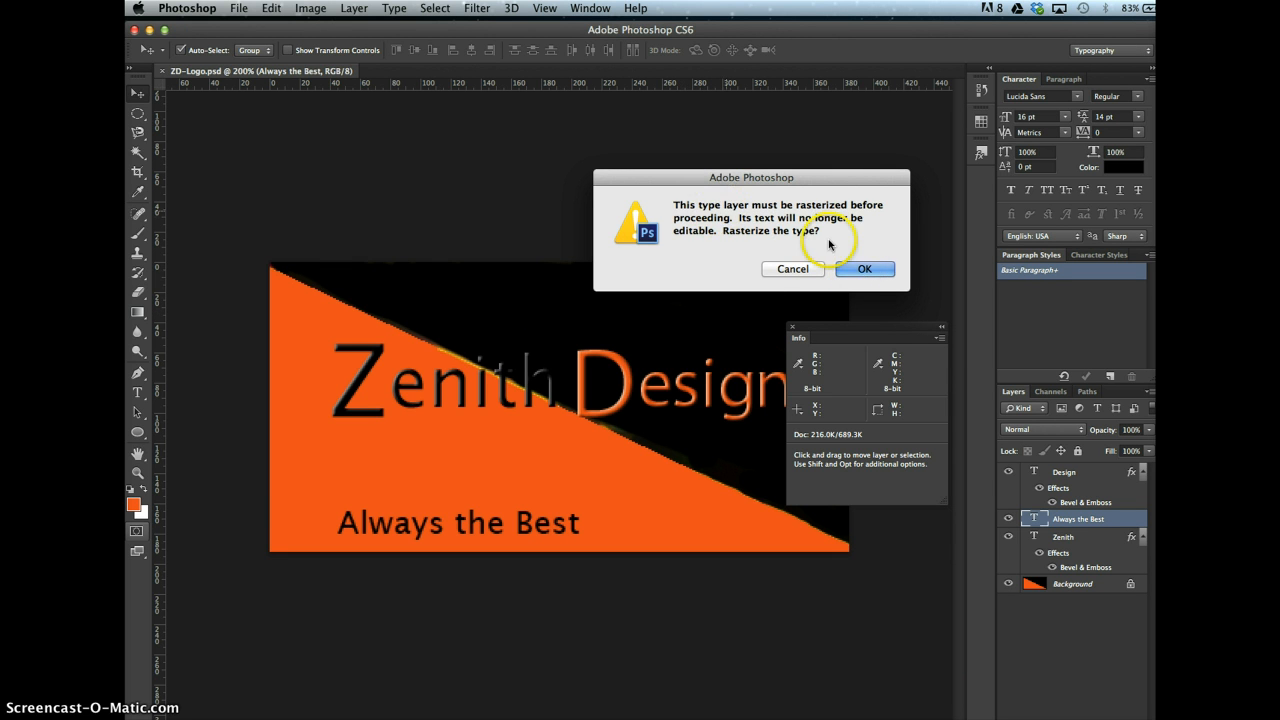
{"action": "left_click", "coordinate": [863, 270]}
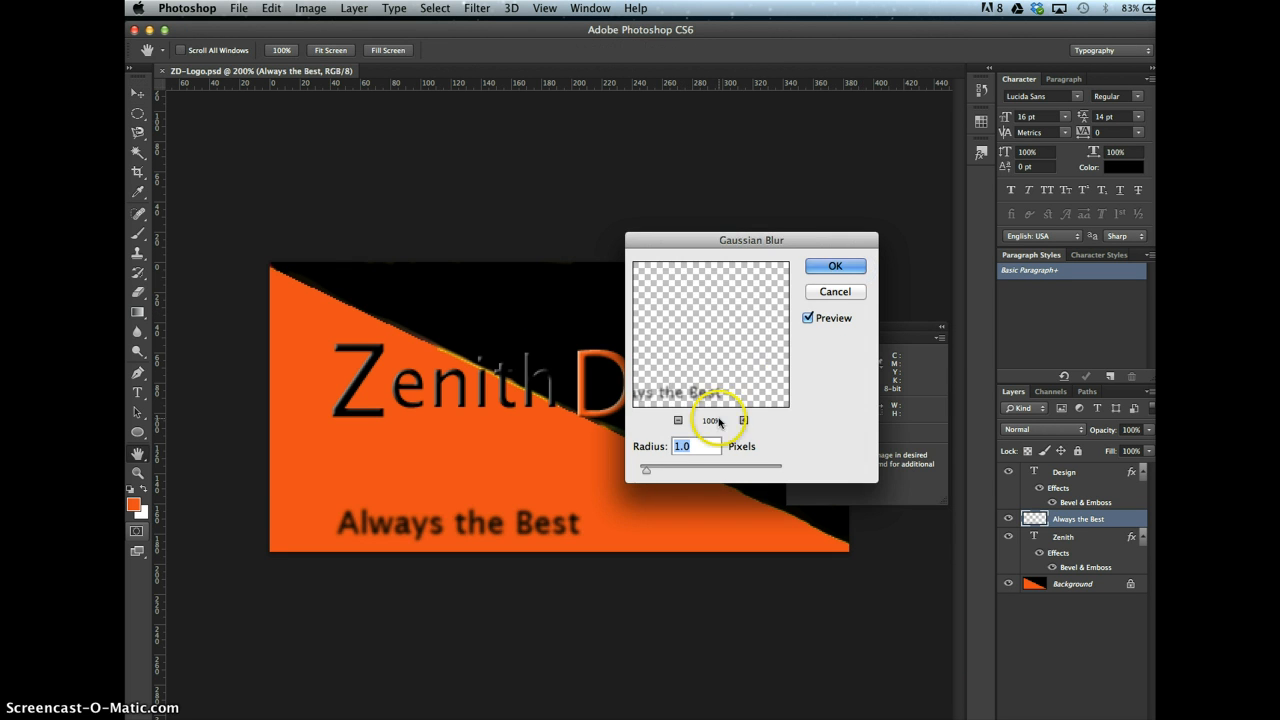
{"action": "left_click", "coordinate": [836, 266]}
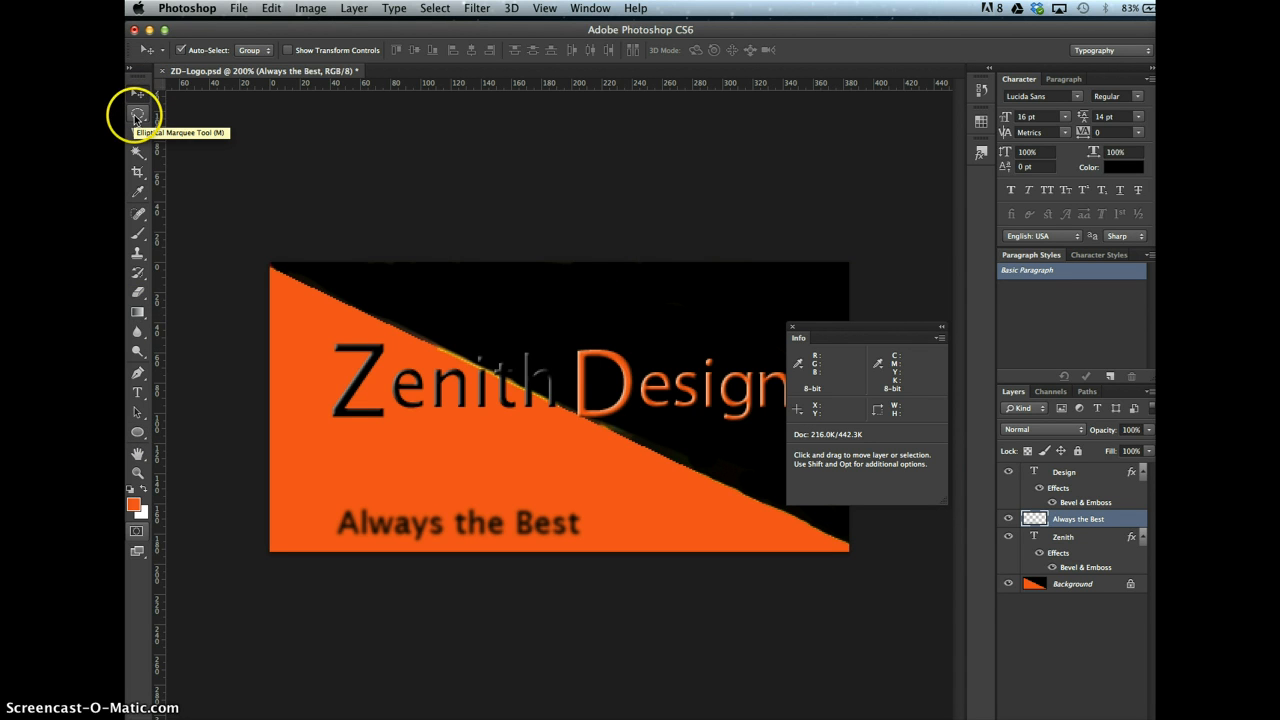
- Make white the foreground color and draw an ellipse shape about 153 by 61 px just right of "Always the Best"
{"action": "left_click", "coordinate": [136, 430]}
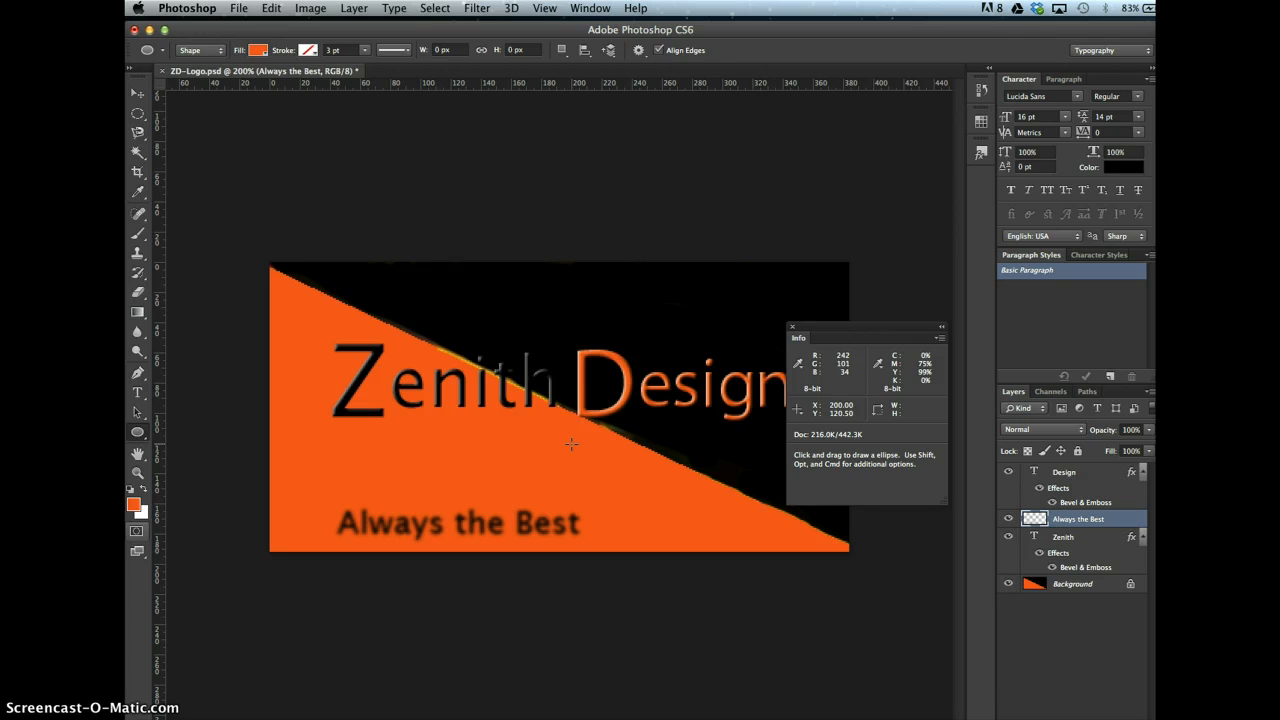
{"action": "mouse_move", "coordinate": [567, 443]}
{"action": "left_mouse_down"}
{"action": "mouse_move", "coordinate": [625, 477]}
{"action": "mouse_move", "coordinate": [757, 484]}
{"action": "mouse_move", "coordinate": [806, 543]}
{"action": "left_mouse_up"}
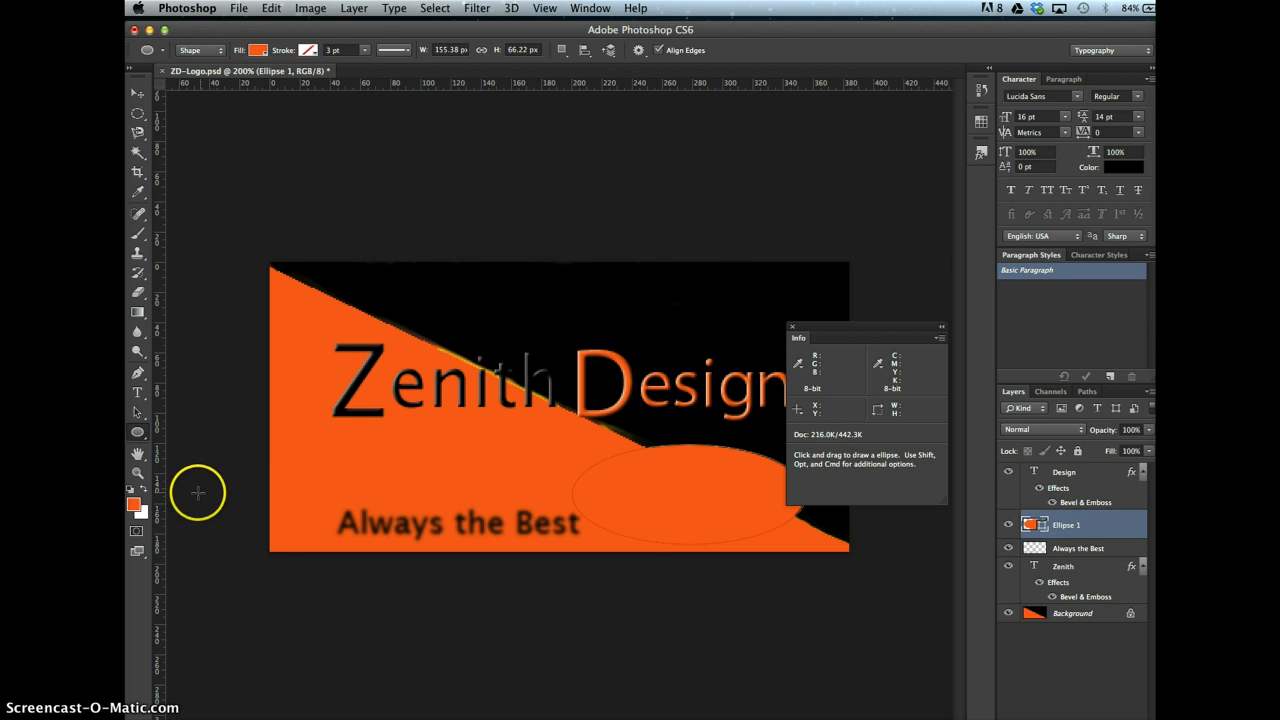
{"action": "left_click", "coordinate": [145, 490]}
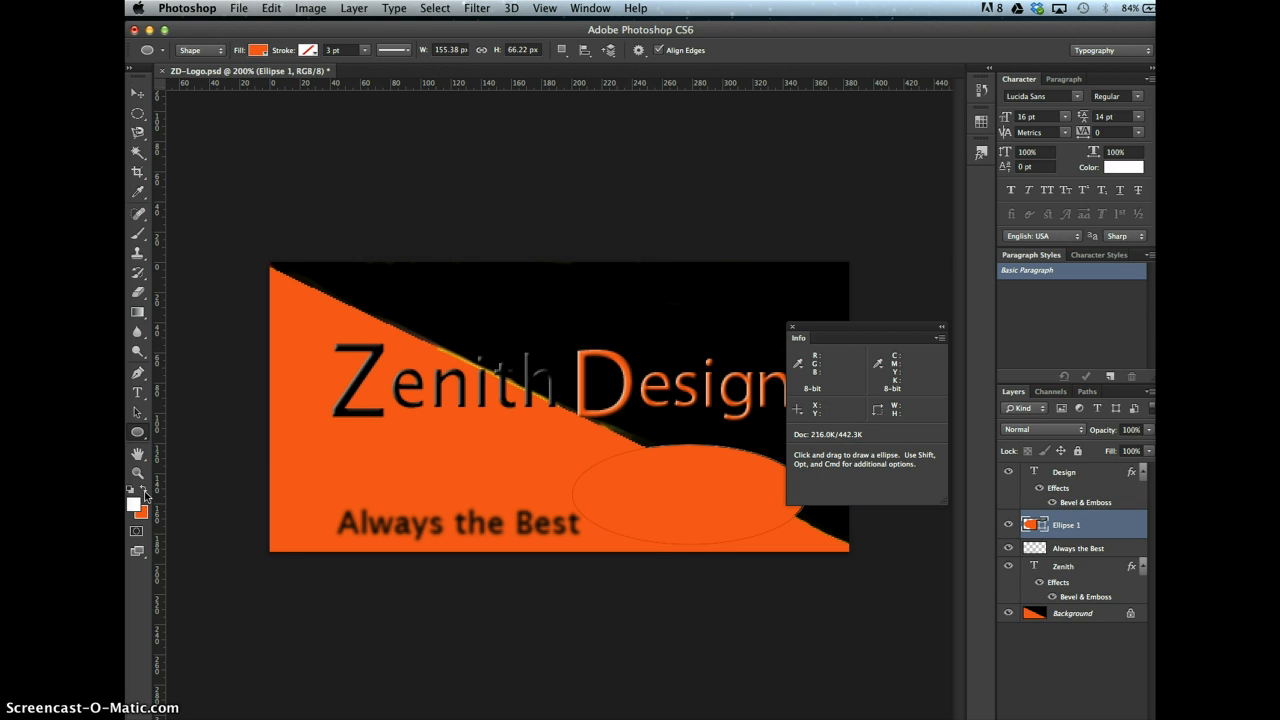
{"action": "key", "text": "Delete"}
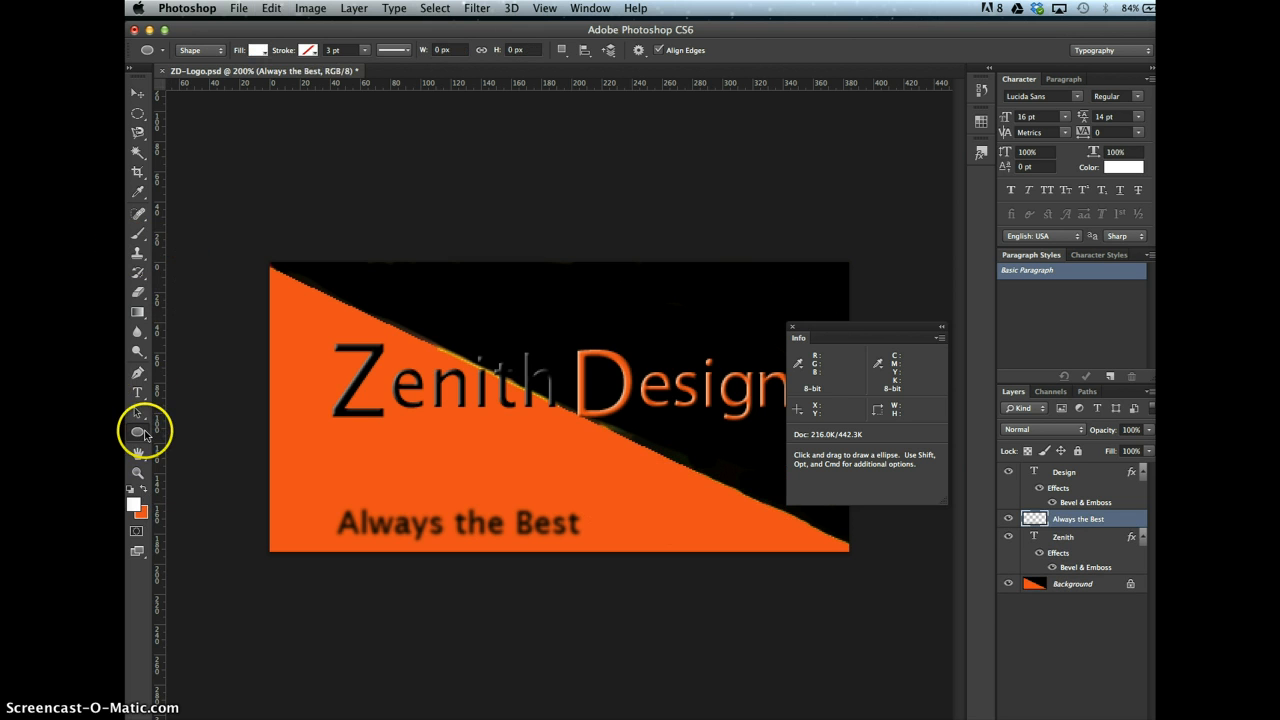
{"action": "left_click_drag", "start_coordinate": [592, 455], "coordinate": [820, 548]}
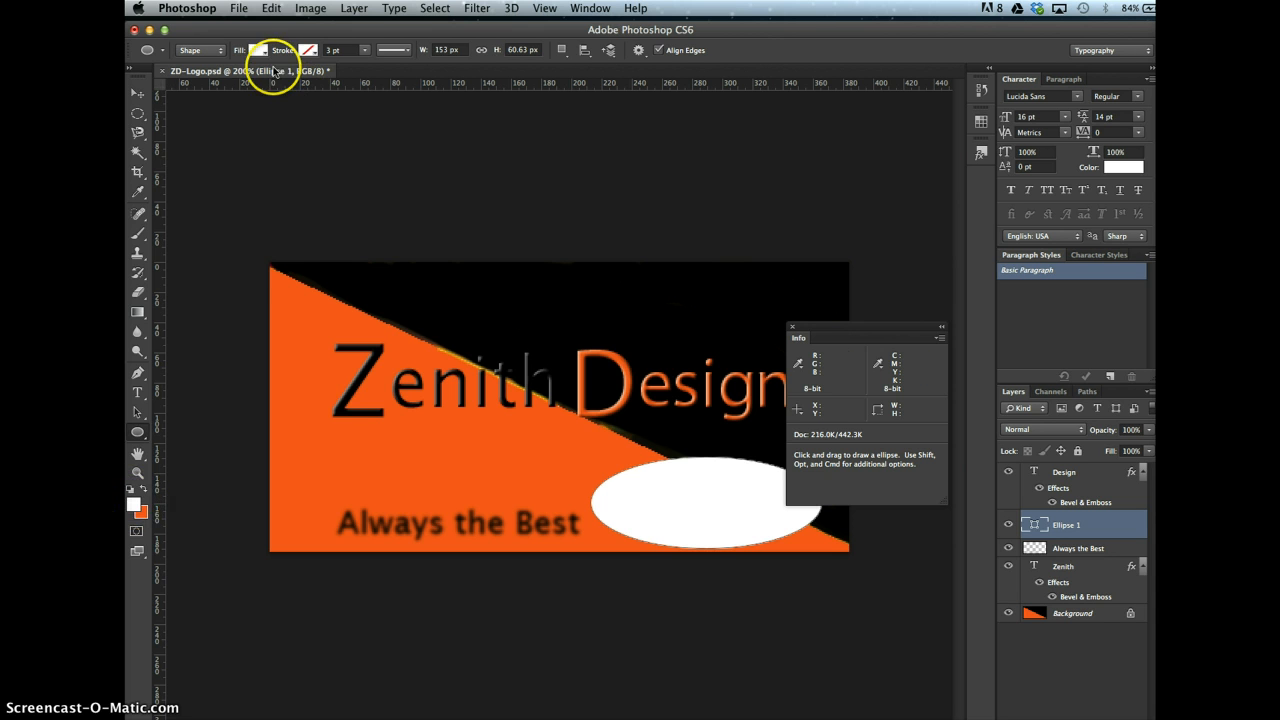
- Set the ellipse's fill to none so only its path outline remains
{"action": "left_click", "coordinate": [256, 50]}
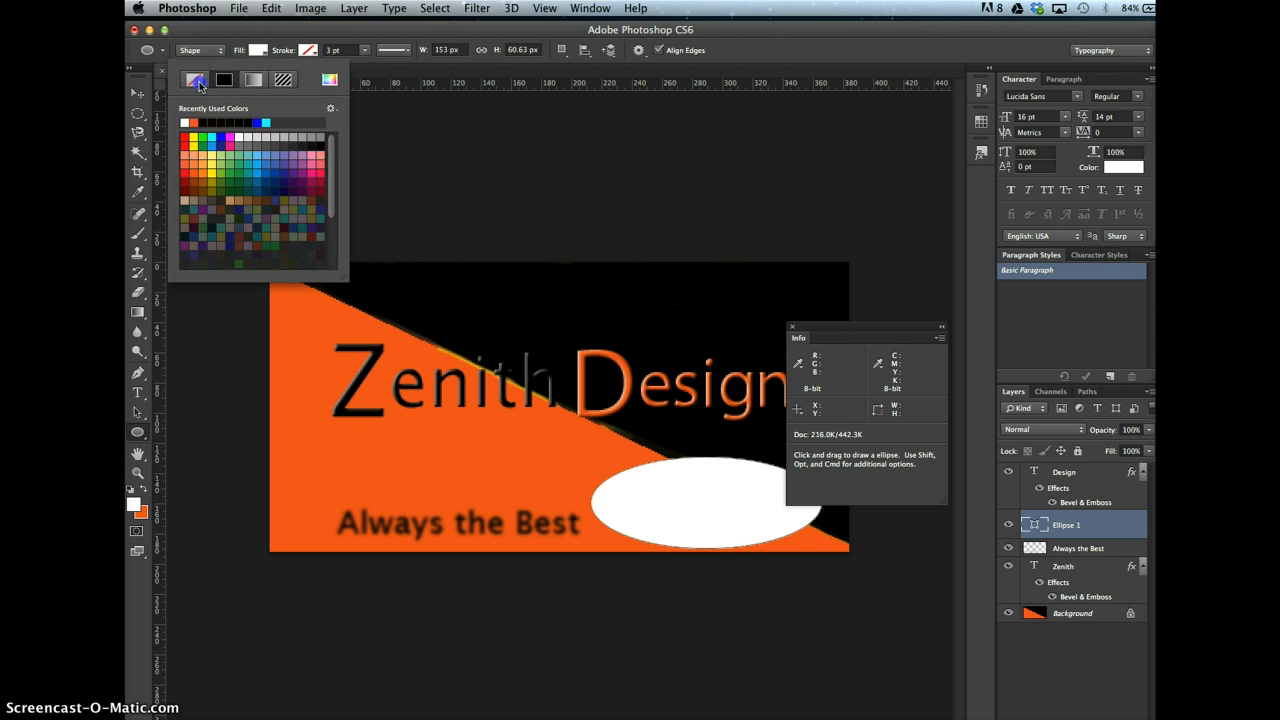
{"action": "left_click", "coordinate": [204, 86]}
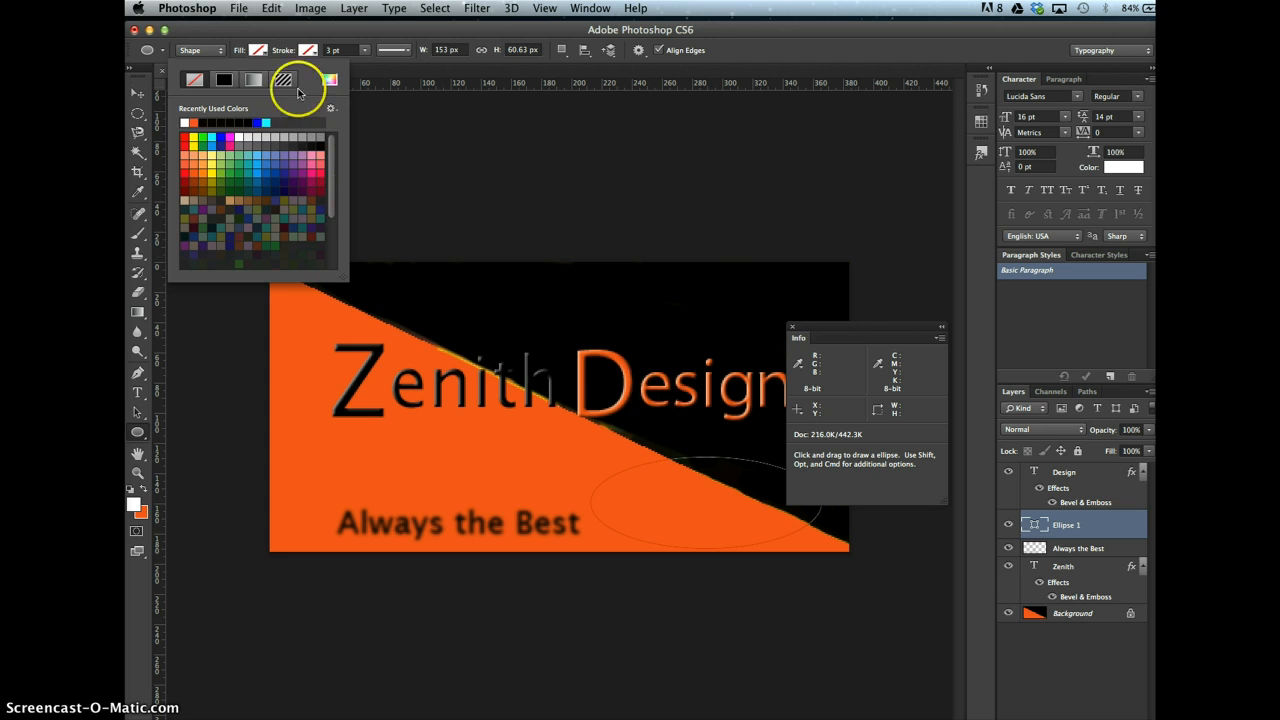
{"action": "left_click", "coordinate": [264, 51]}
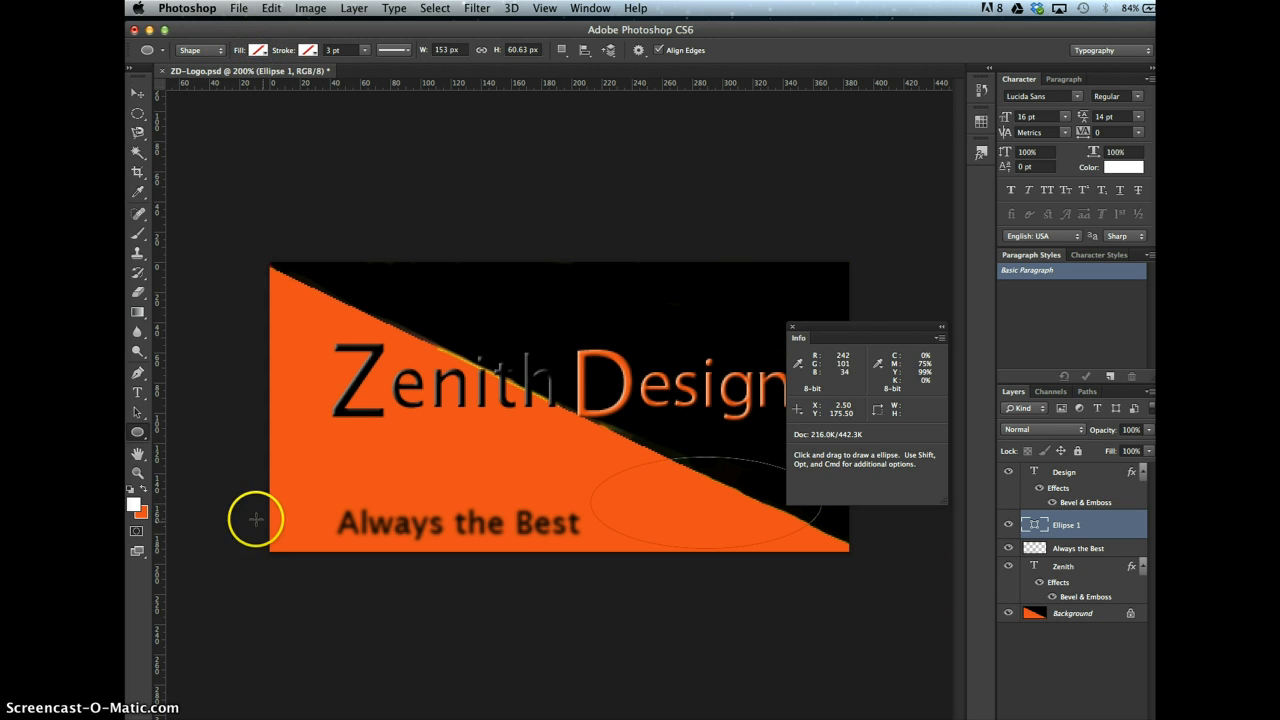
{"action": "left_click", "coordinate": [311, 51]}
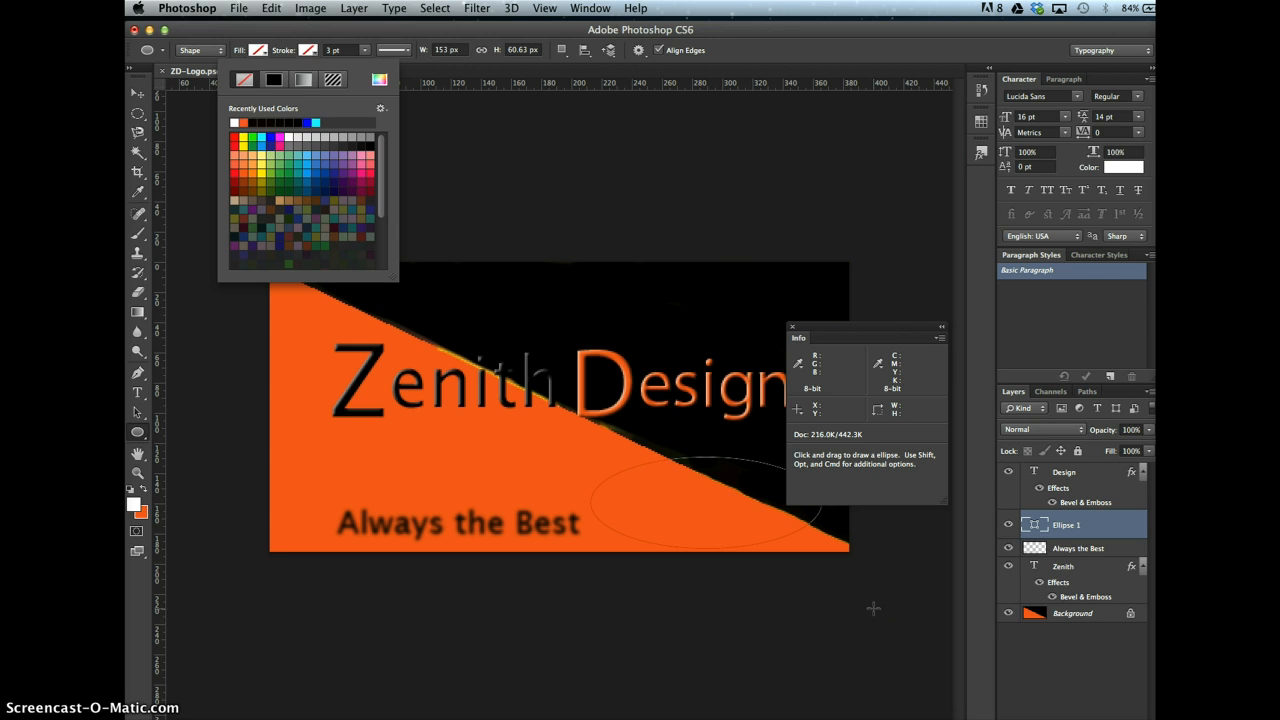
- Add the type "Since 1962" along the ellipse path, starting on its upper-left arc
{"action": "left_click", "coordinate": [138, 395]}
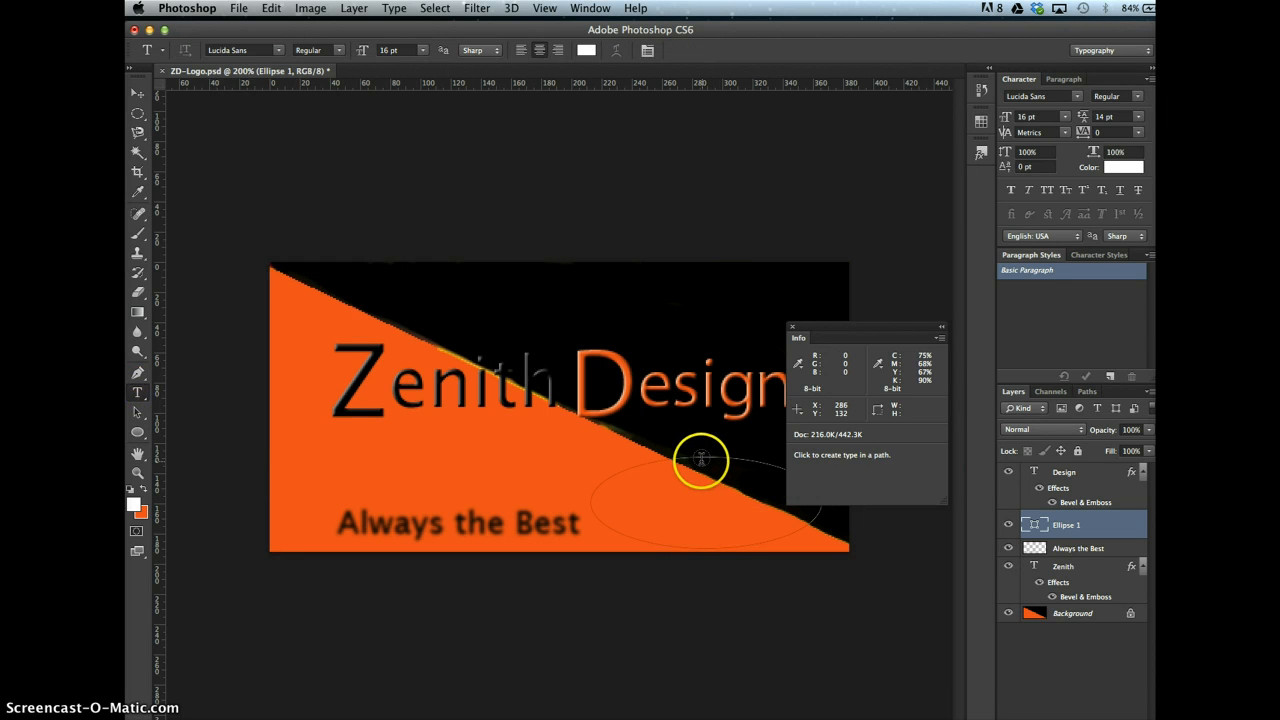
{"action": "left_click", "coordinate": [649, 460]}
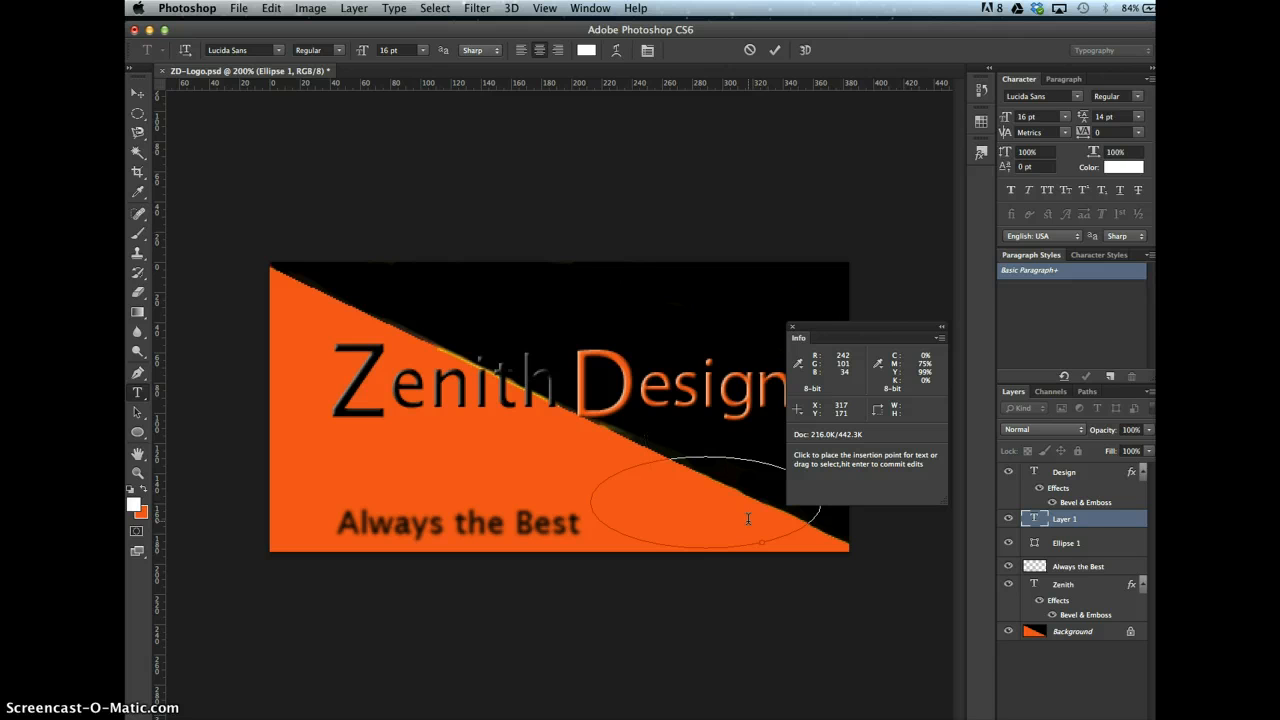
{"action": "type", "text": "Since 1962"}
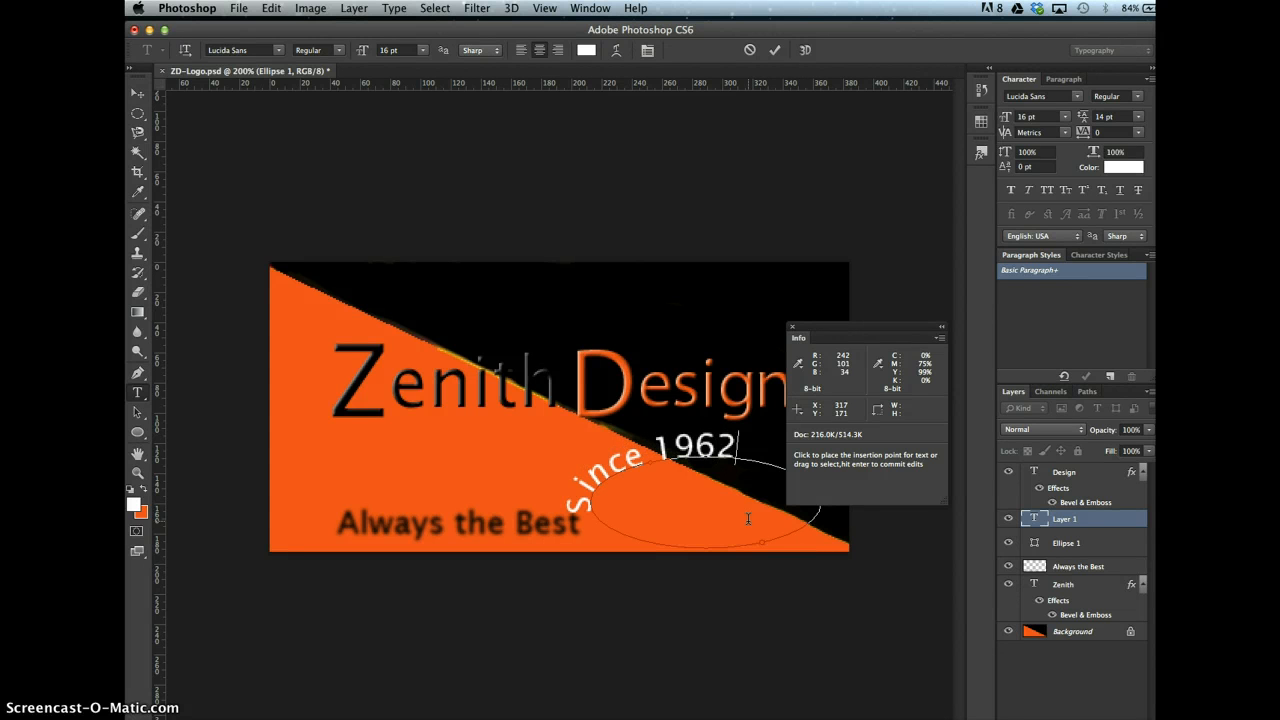
- Recolor all of the "Since 1962" path text to the orange swatch color and set its font to Arial
{"action": "key", "text": "ctrl+a"}
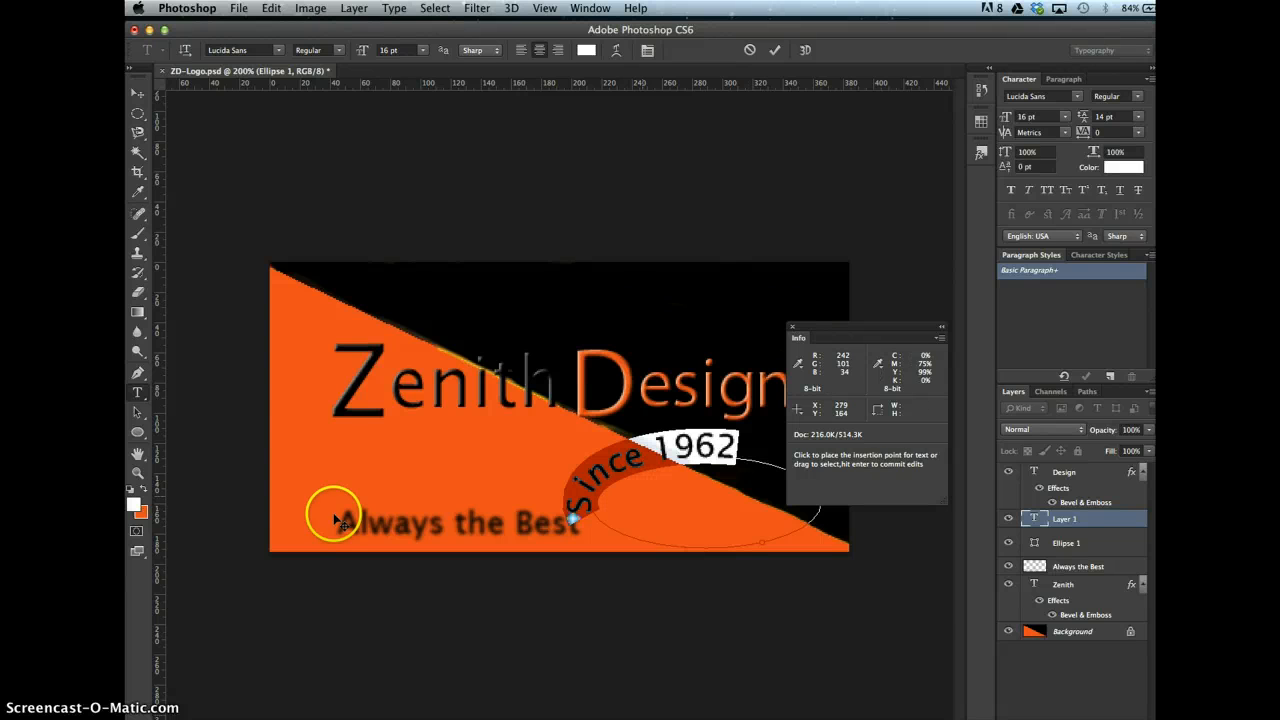
{"action": "left_click", "coordinate": [145, 490]}
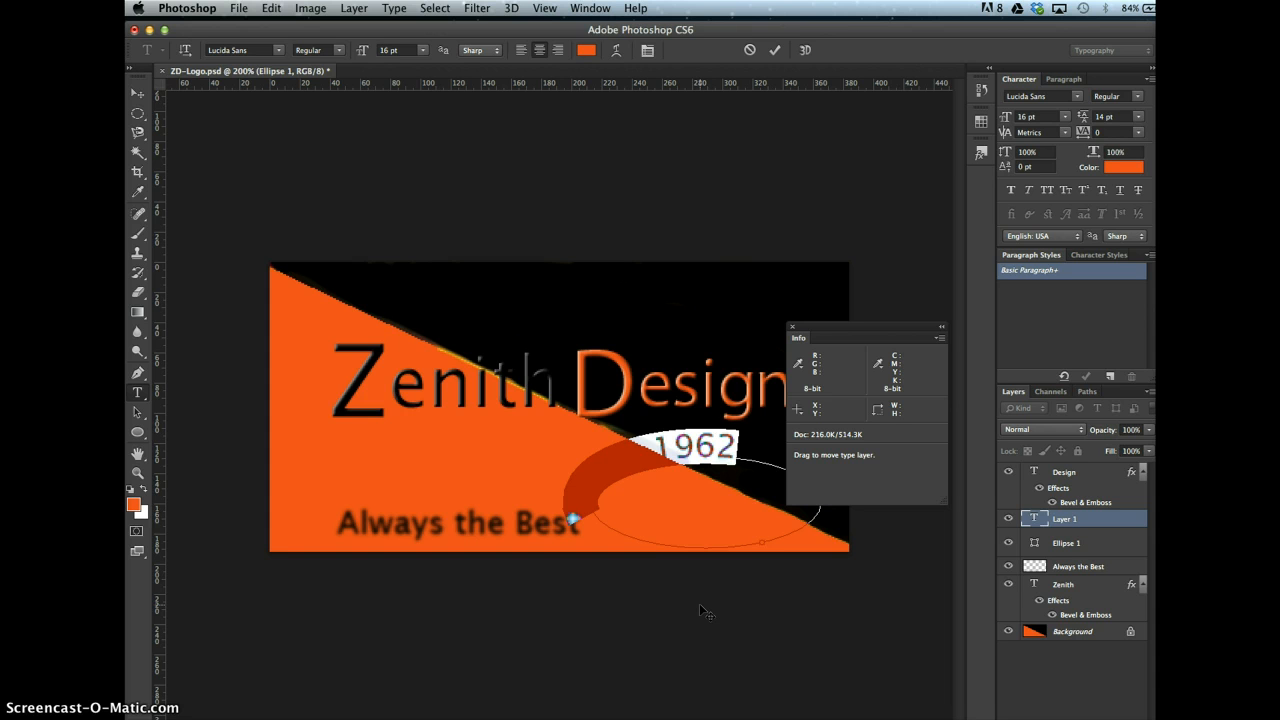
{"action": "left_click", "coordinate": [266, 49]}
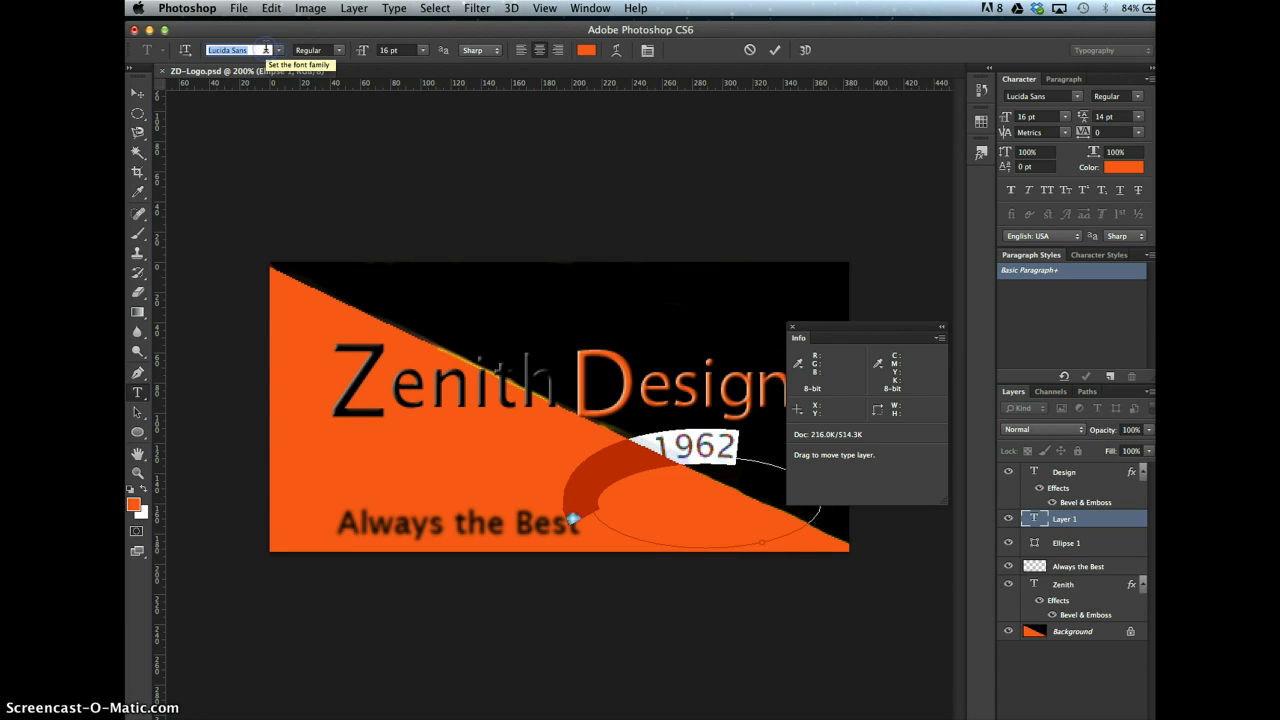
{"action": "type", "text": "ar"}
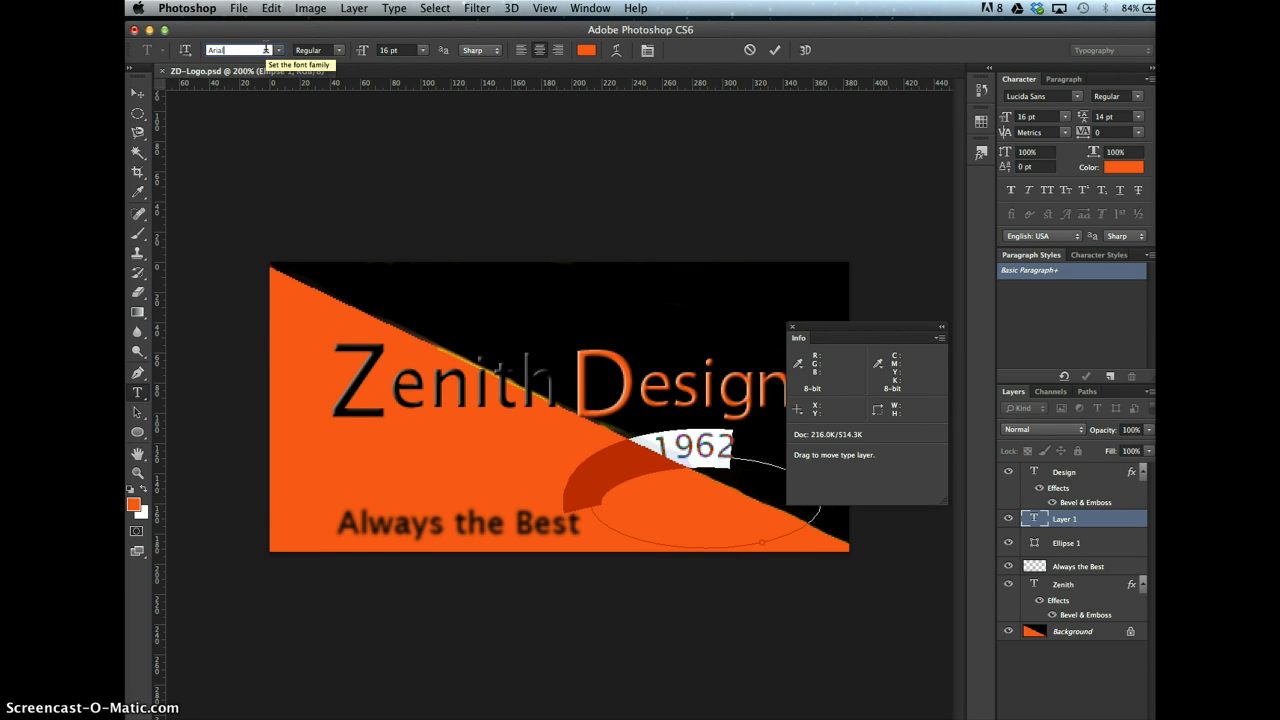
{"action": "key", "text": "Return"}
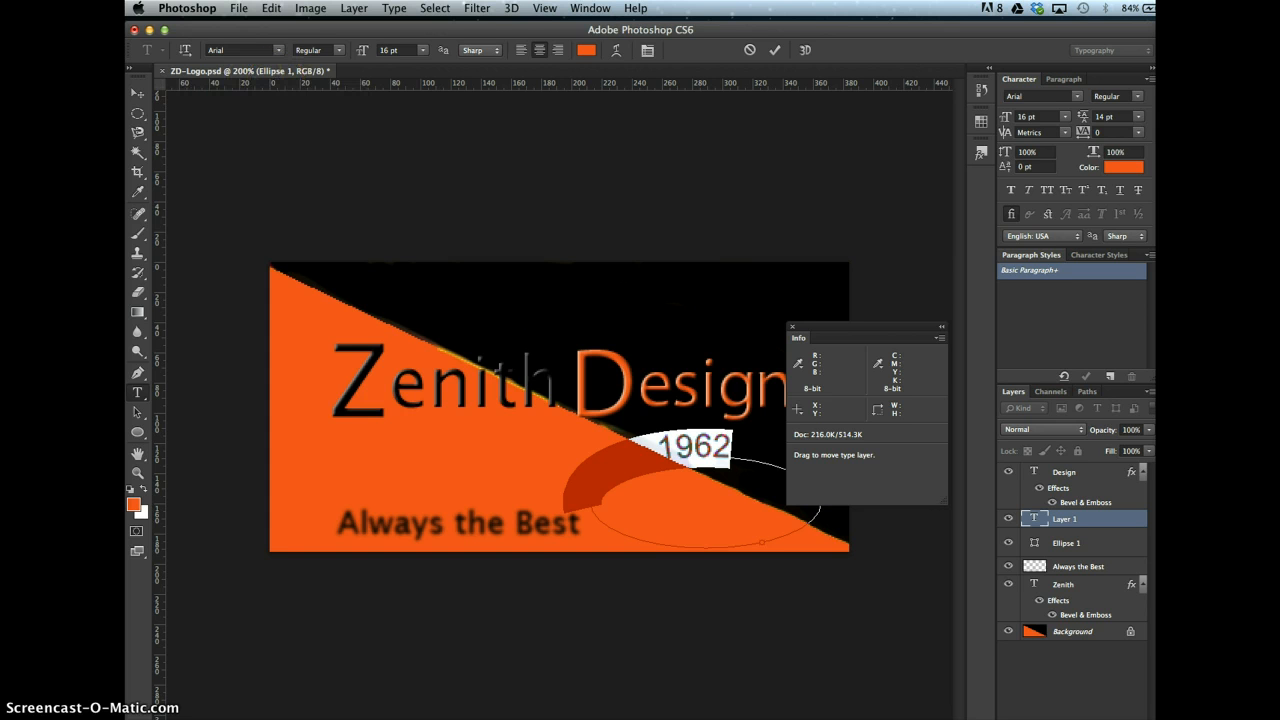
- Set the anti-aliasing of the "Since 1962" text to Crisp
{"action": "left_click", "coordinate": [394, 8]}
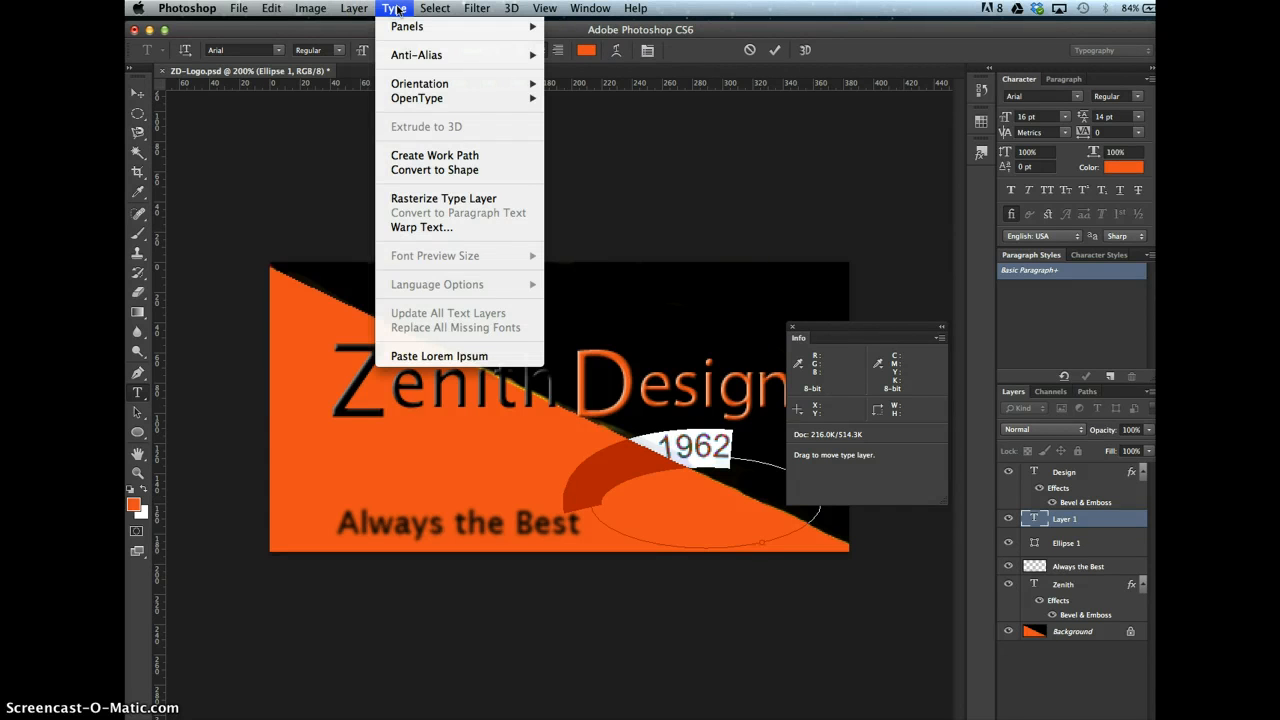
{"action": "mouse_move", "coordinate": [406, 58]}
{"action": "left_click", "coordinate": [568, 83]}
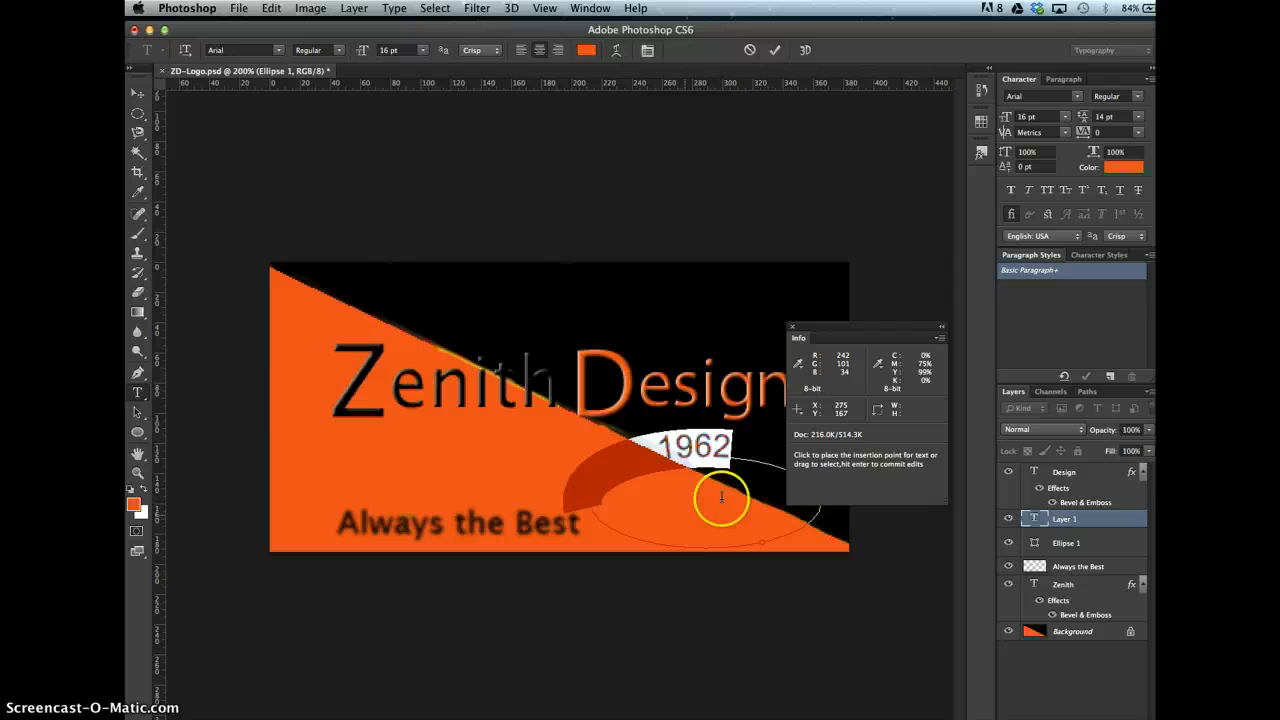
- Commit the "Since 1962" text and lower its layer opacity to 44%
{"action": "left_click", "coordinate": [1130, 430]}
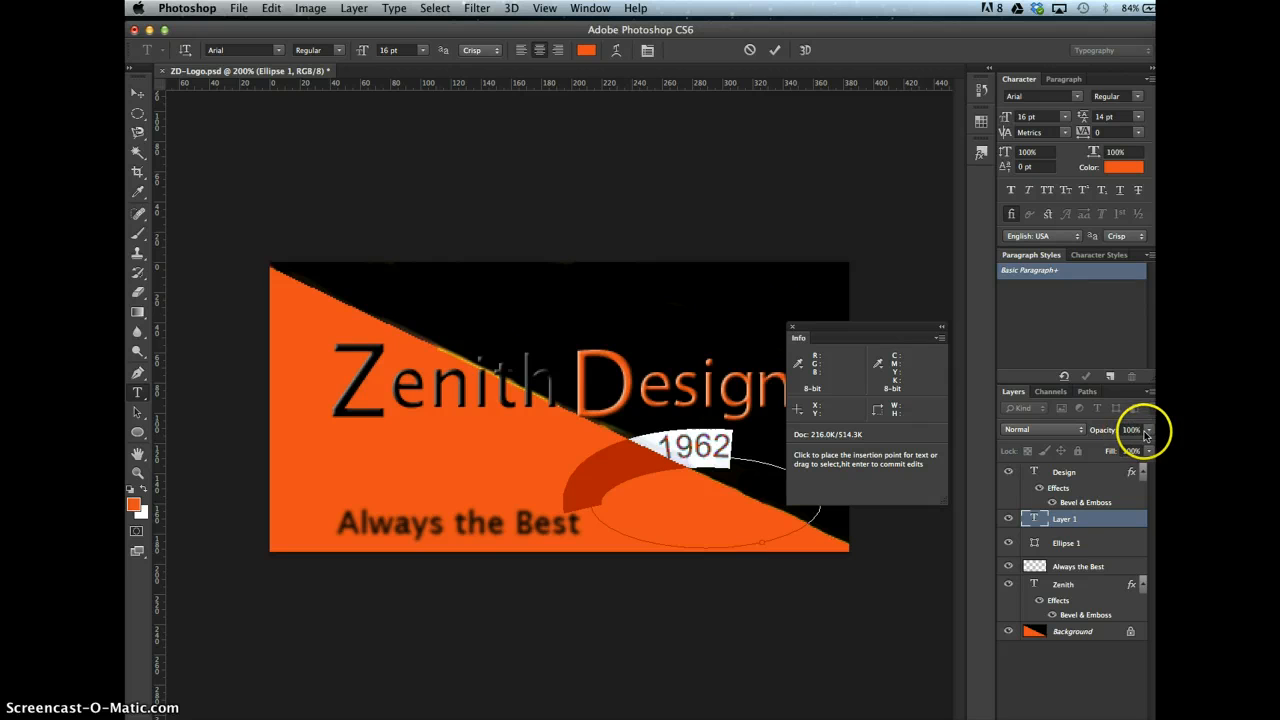
{"action": "left_click", "coordinate": [1148, 430]}
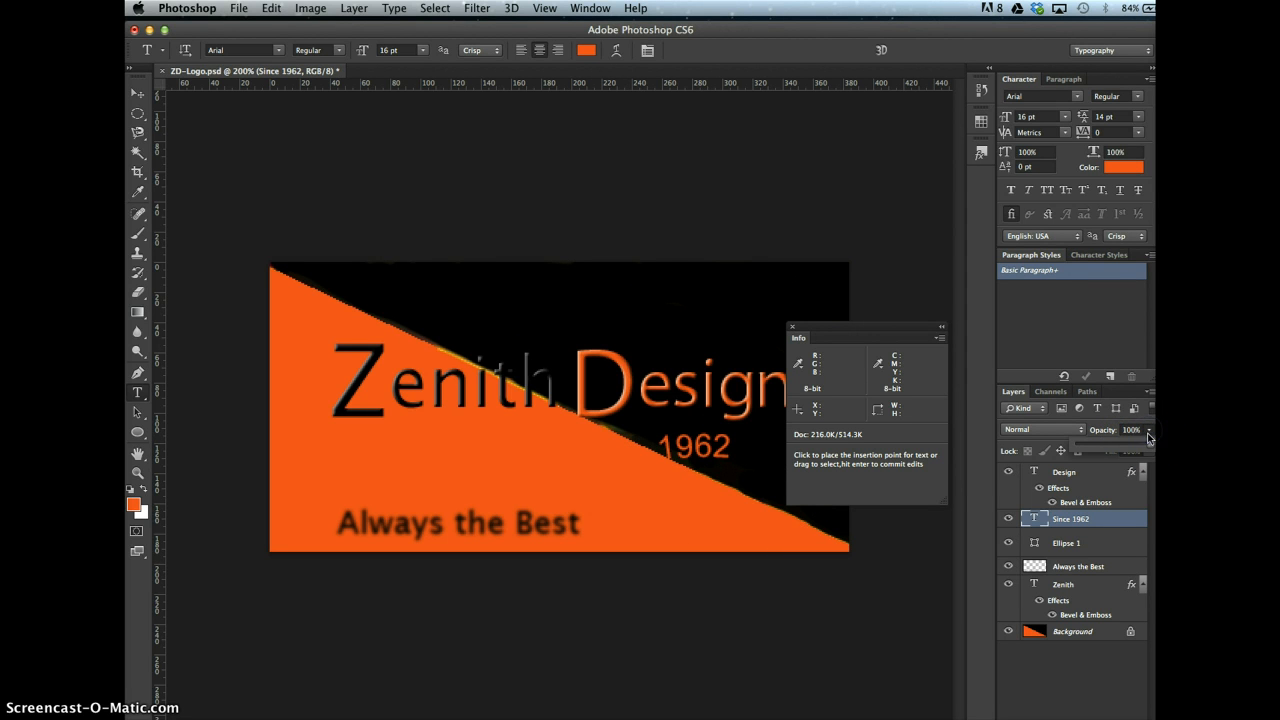
{"action": "left_click_drag", "start_coordinate": [1149, 445], "coordinate": [1109, 450]}
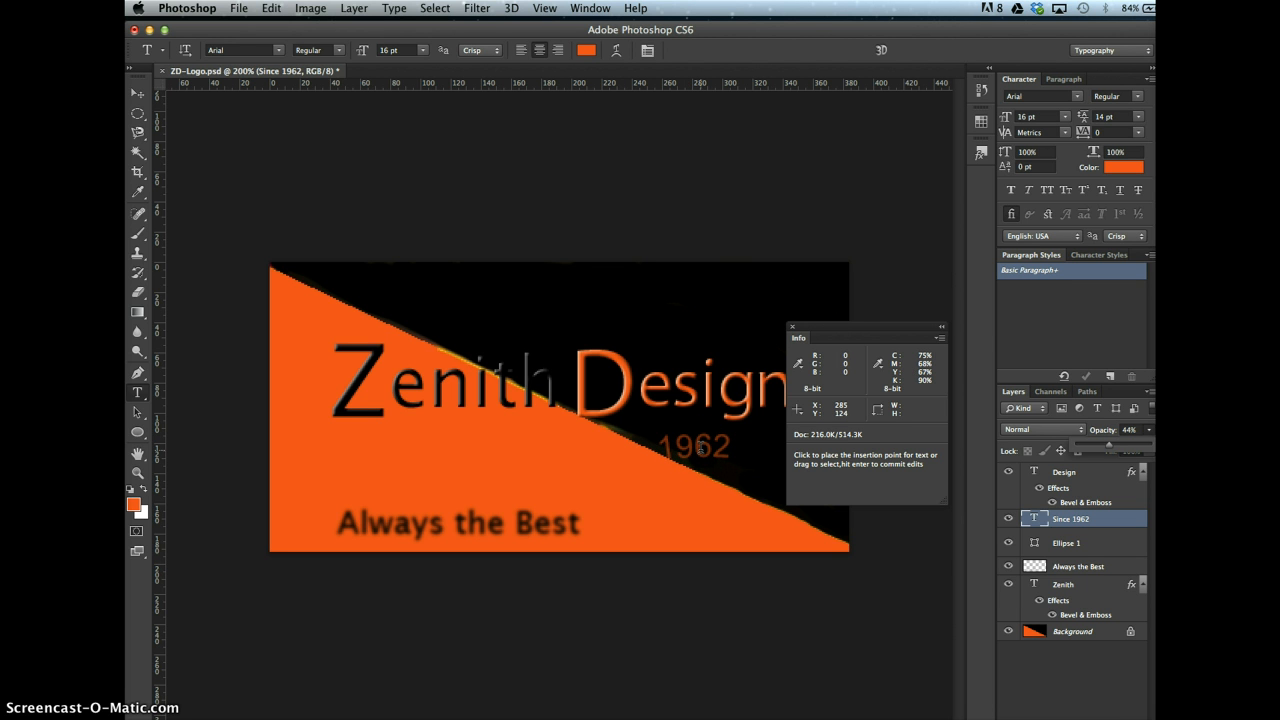
- Hide the rulers and move the Info panel up so it no longer covers the "Design" text
{"action": "left_click", "coordinate": [546, 8]}
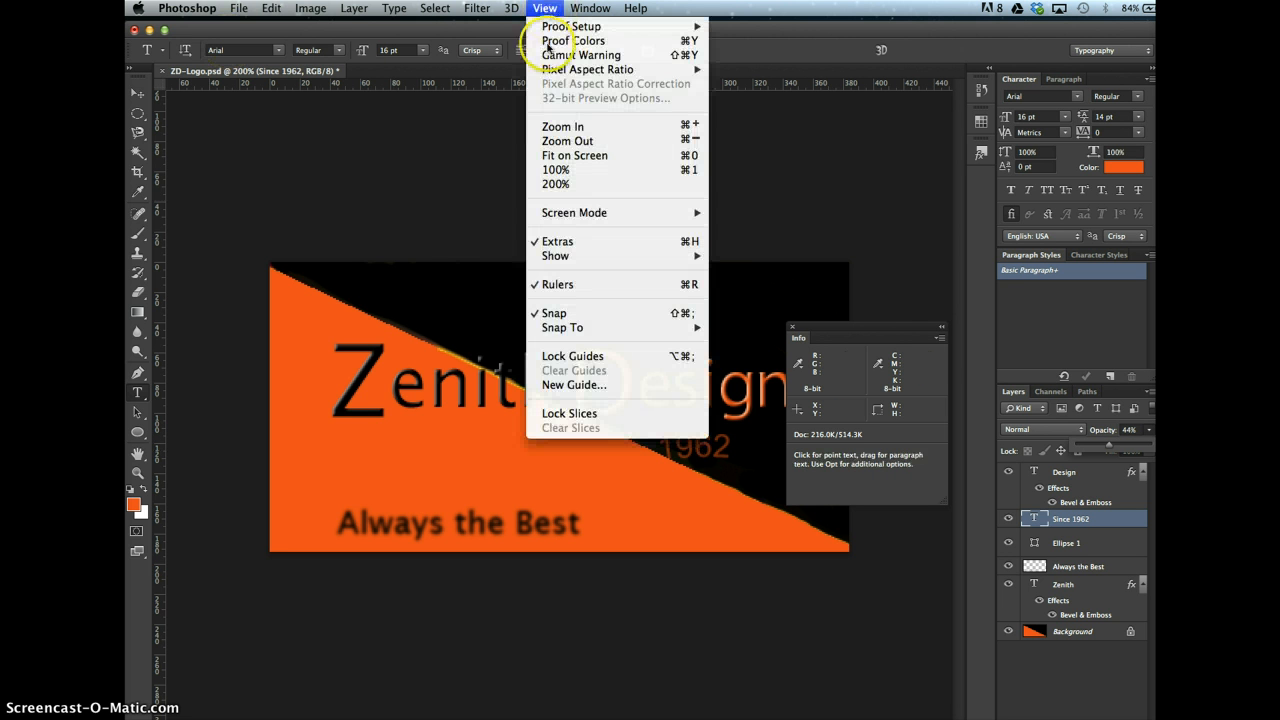
{"action": "left_click", "coordinate": [578, 286]}
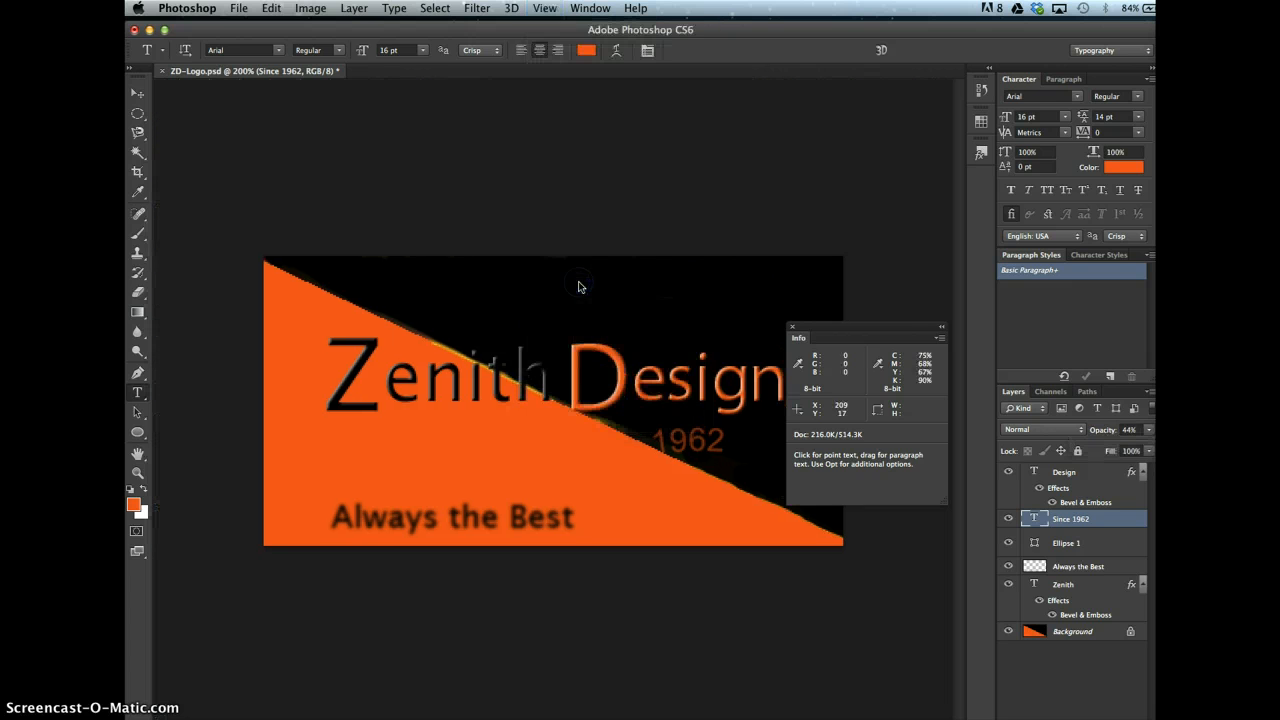
{"action": "left_click_drag", "start_coordinate": [903, 329], "coordinate": [948, 122]}
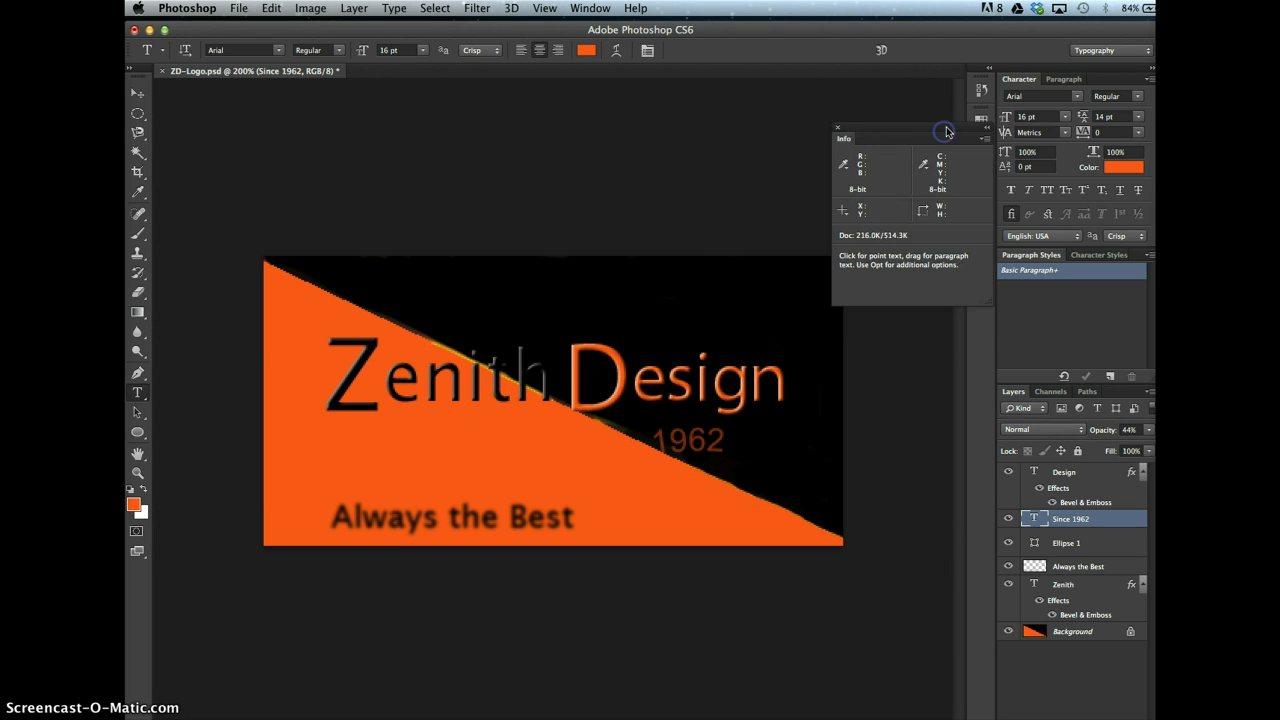
- Insert spaces before "Since 1962" to shift the whole text onto the black area along the ellipse's upper-right arc, and save the file
{"action": "left_click", "coordinate": [137, 95]}
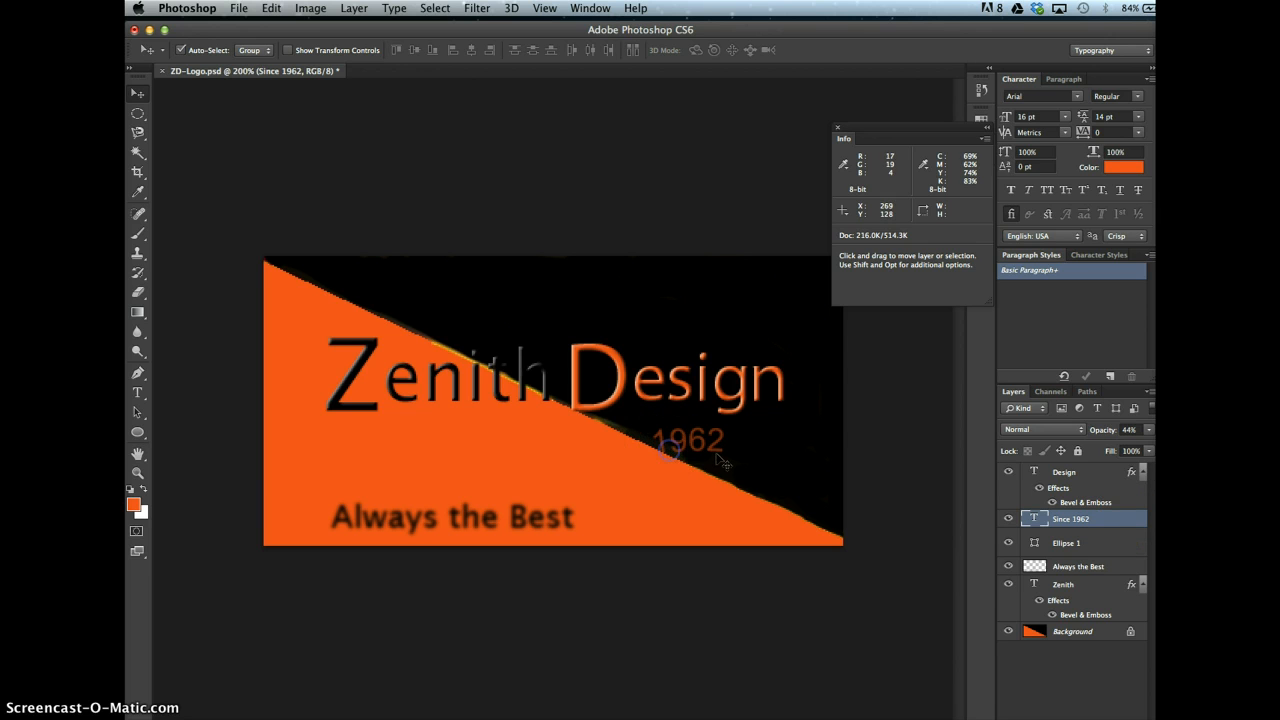
{"action": "left_click", "coordinate": [703, 440]}
{"action": "left_click", "coordinate": [137, 392]}
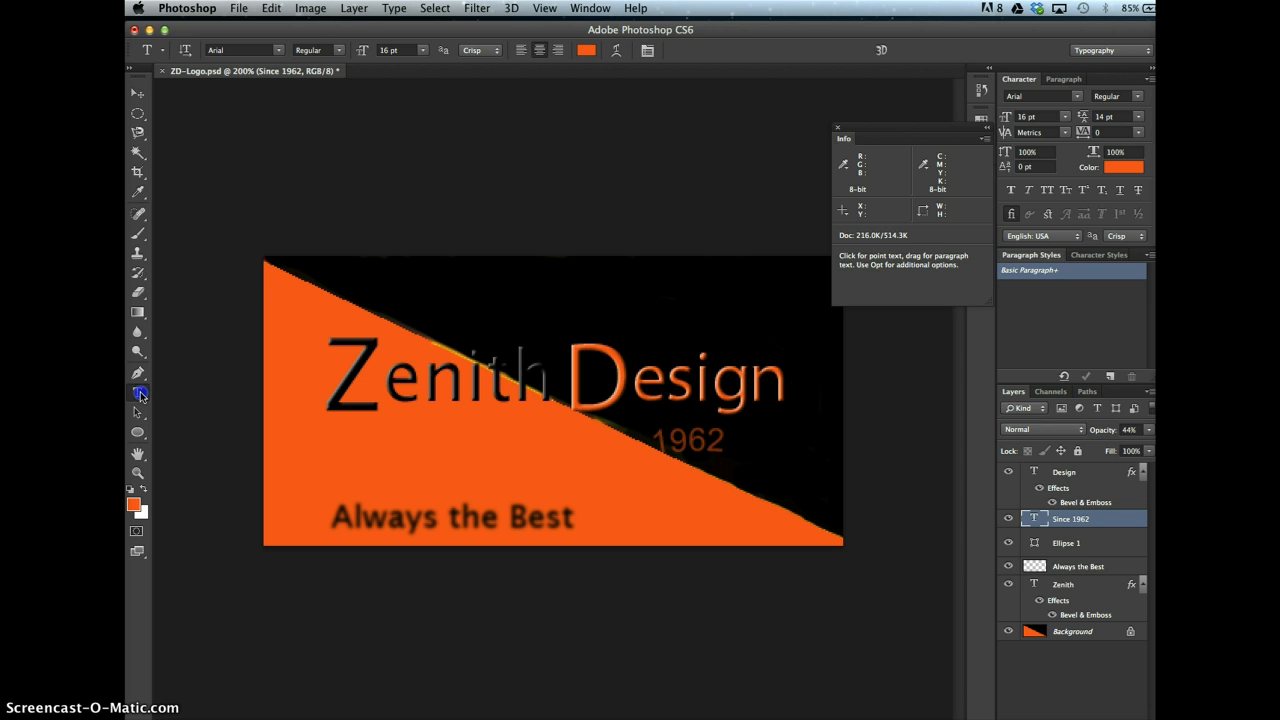
{"action": "left_click", "coordinate": [655, 433]}
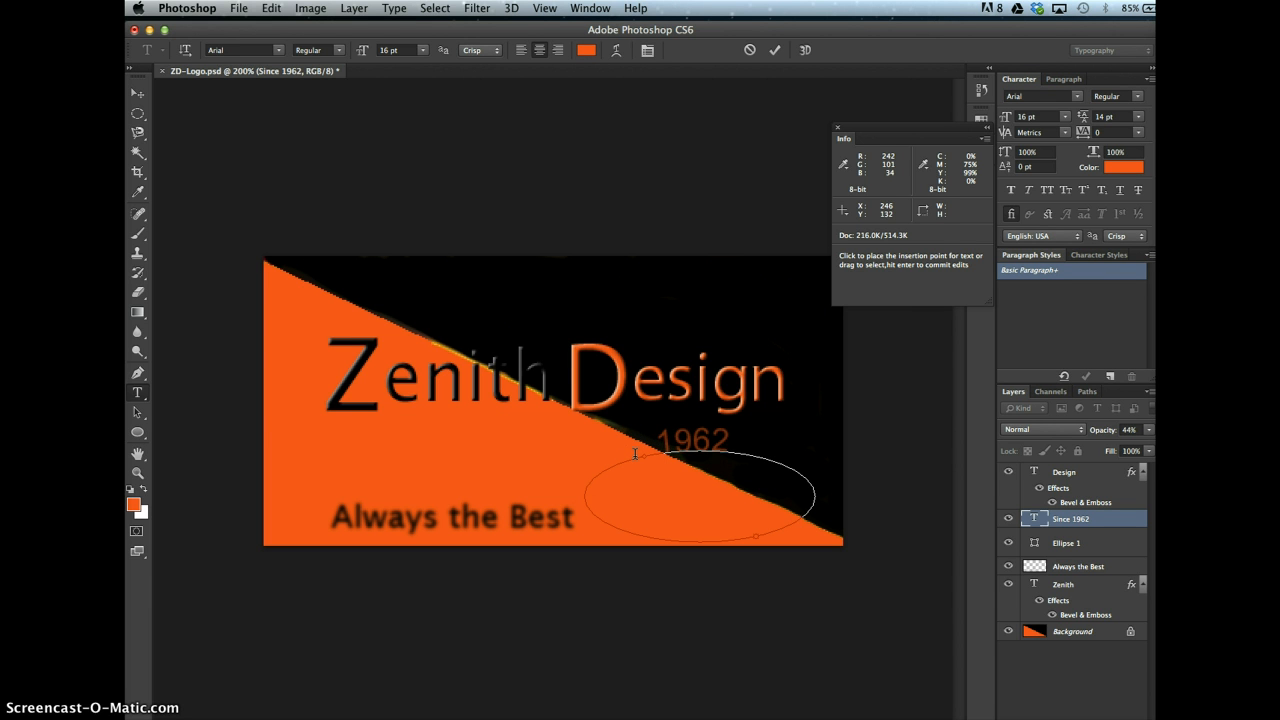
{"action": "type", "text": "ince"}
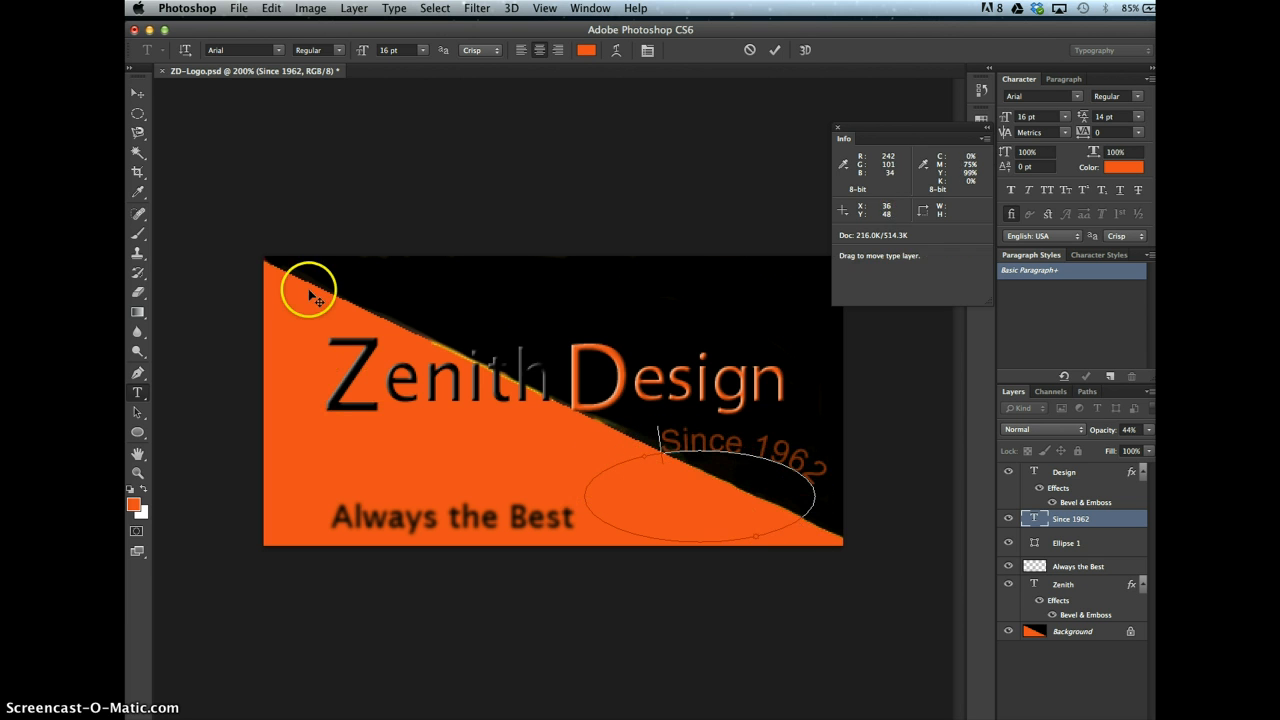
{"action": "left_click", "coordinate": [139, 97]}
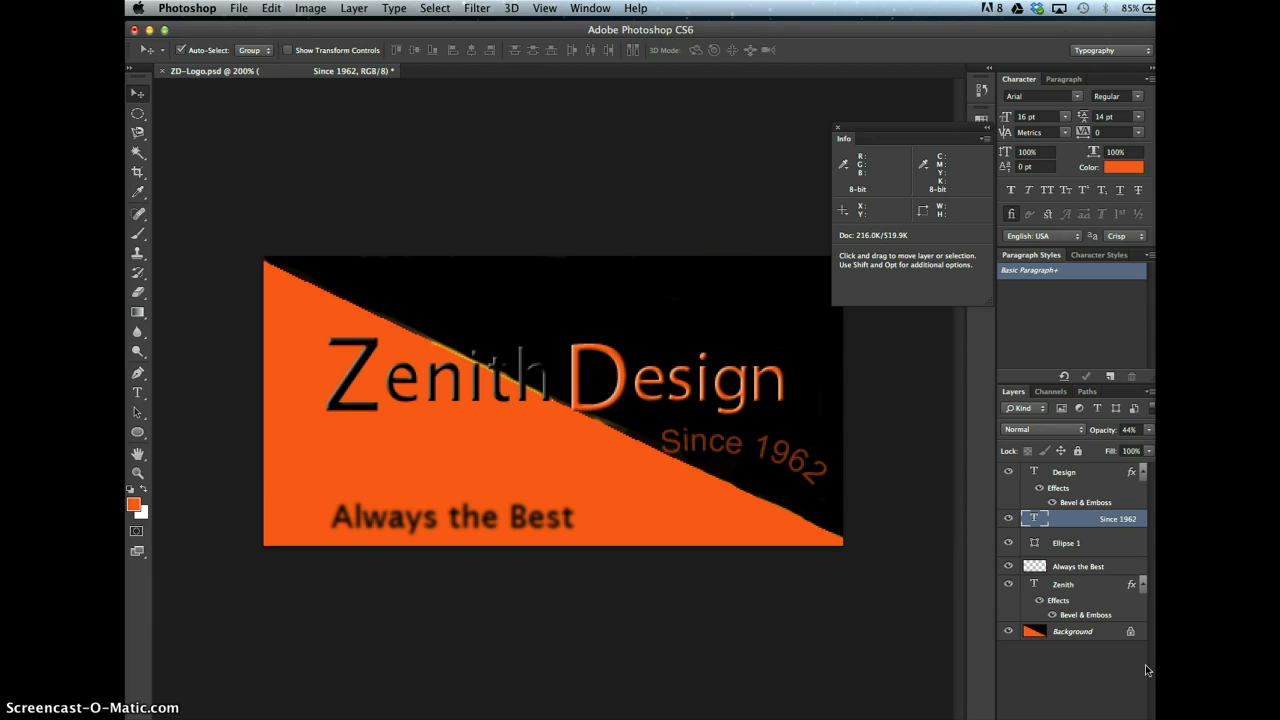
{"action": "key", "text": "super+s"}
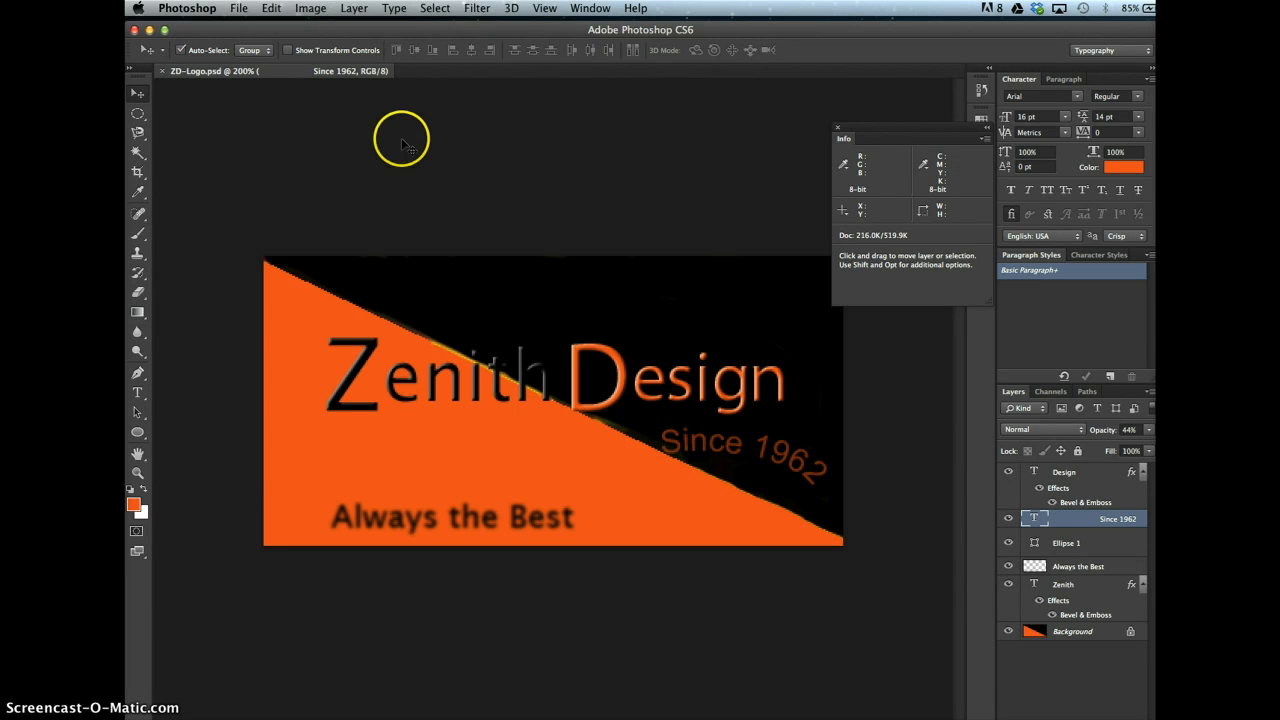